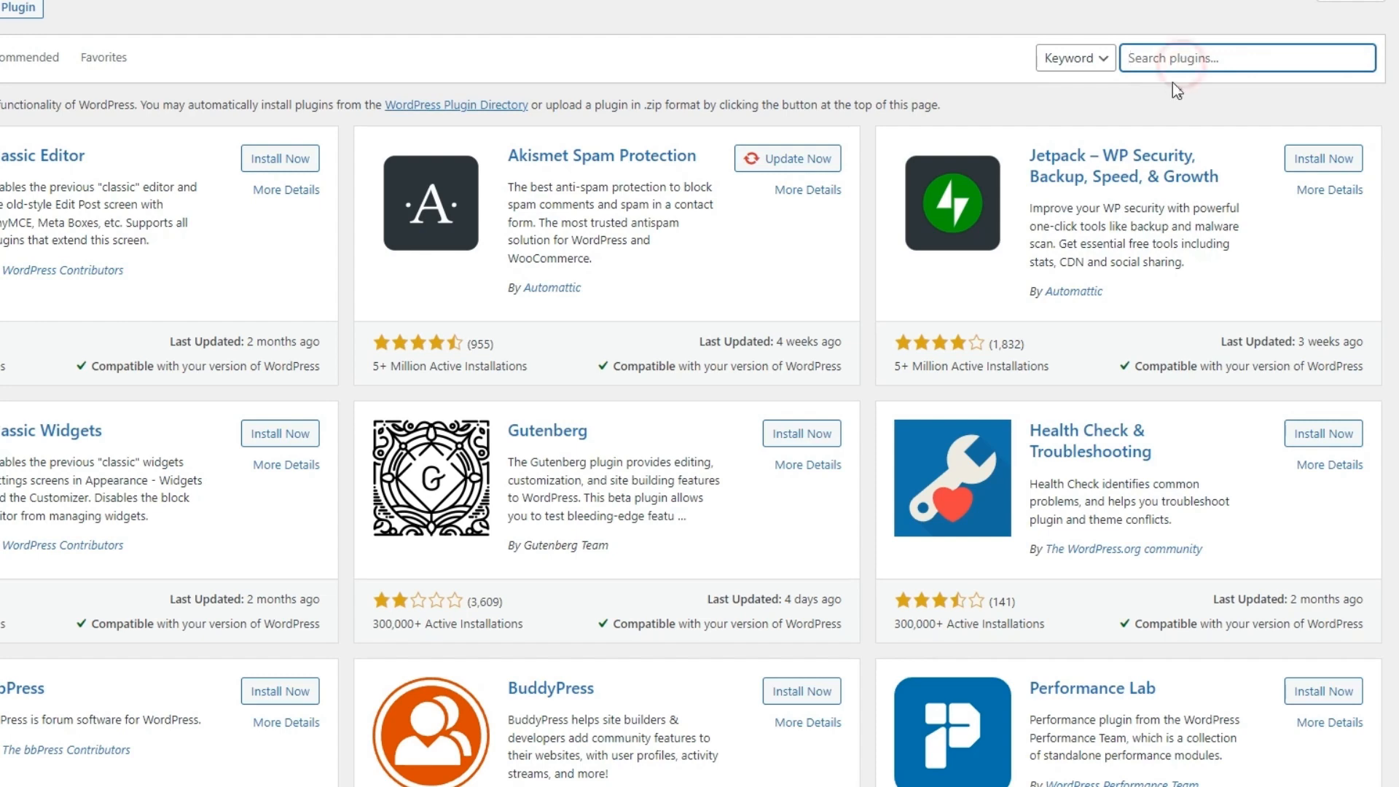
Step: Search the plugin directory for "Asanaplugins", and install and activate the Discount Rules and Dynamic Pricing for WooCommerce plugin
{"action": "type", "text": "Asanap"}
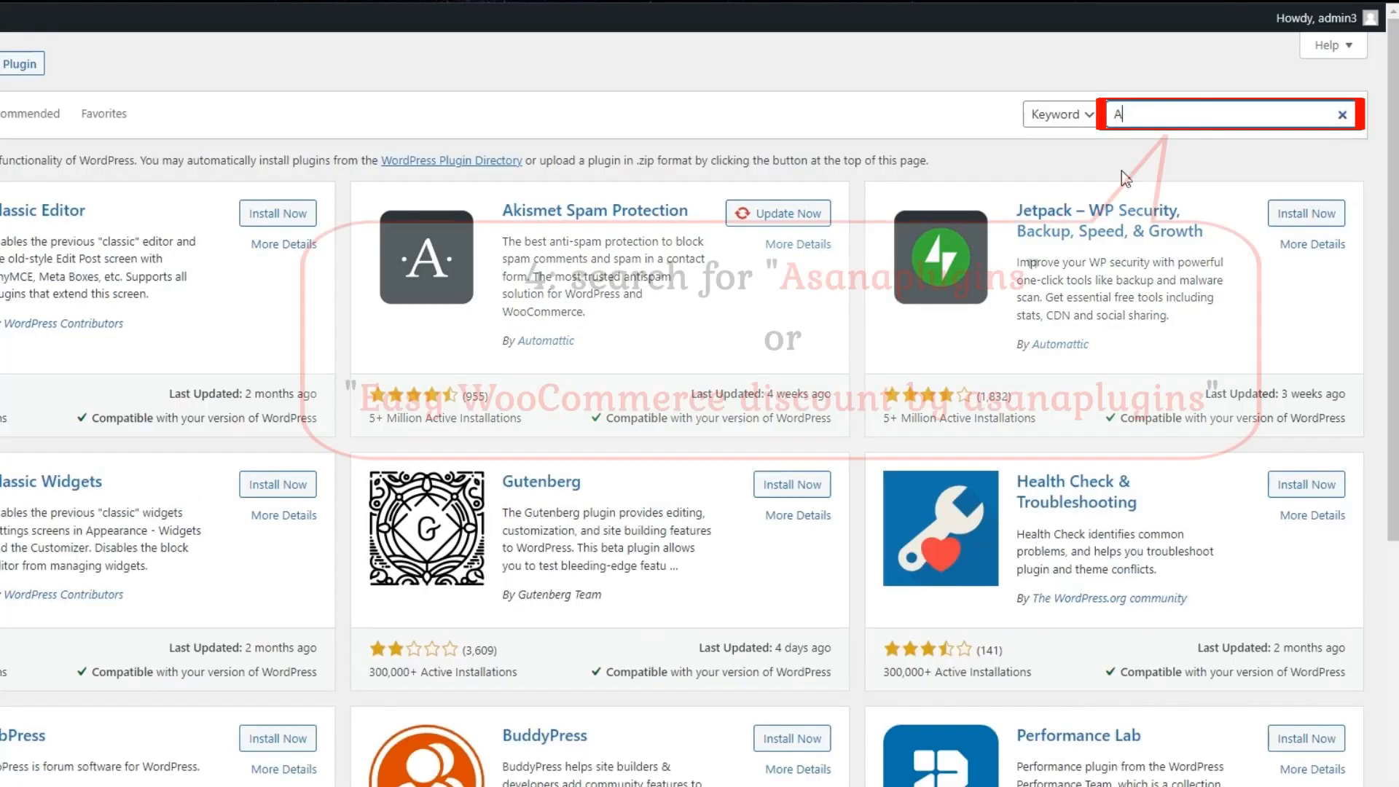
{"action": "type", "text": "lugins"}
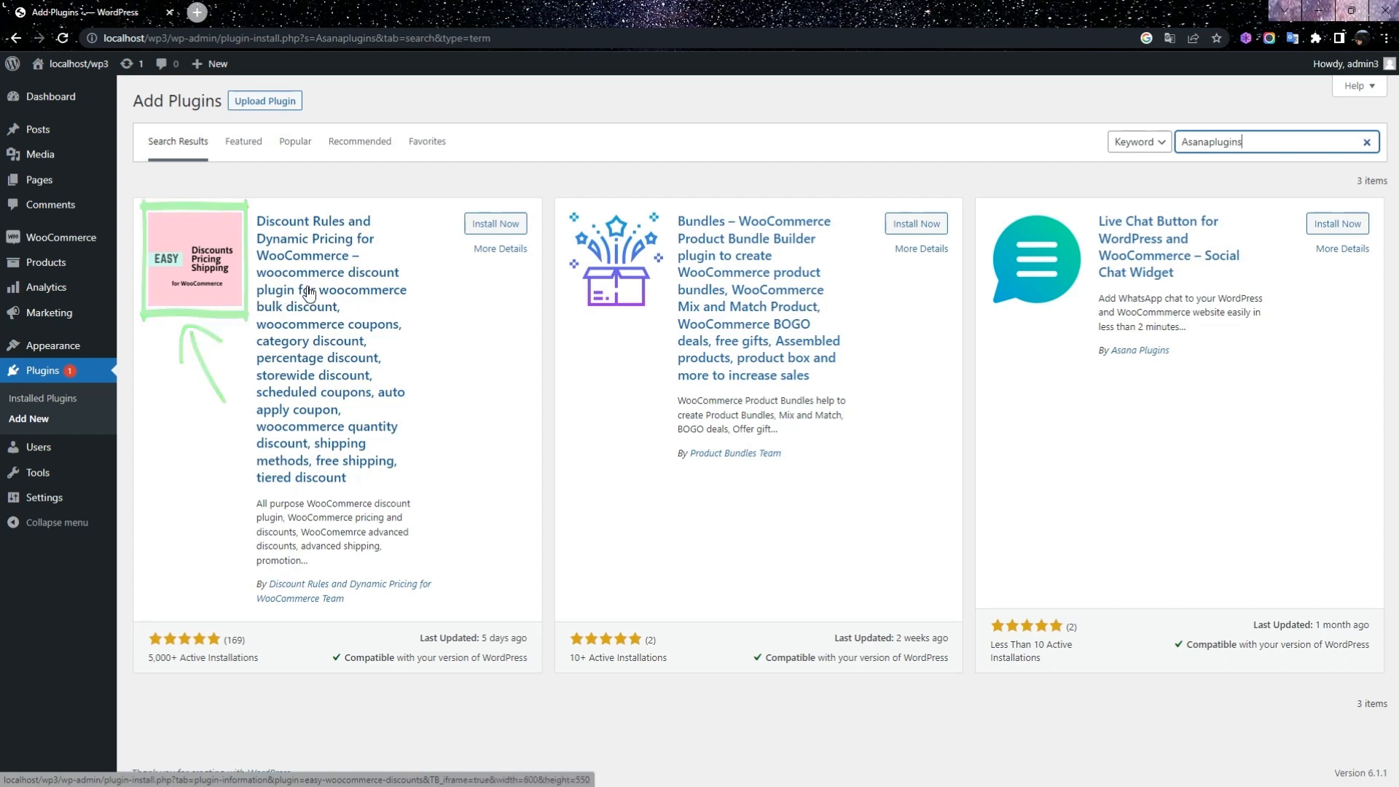
{"action": "left_click", "coordinate": [490, 227]}
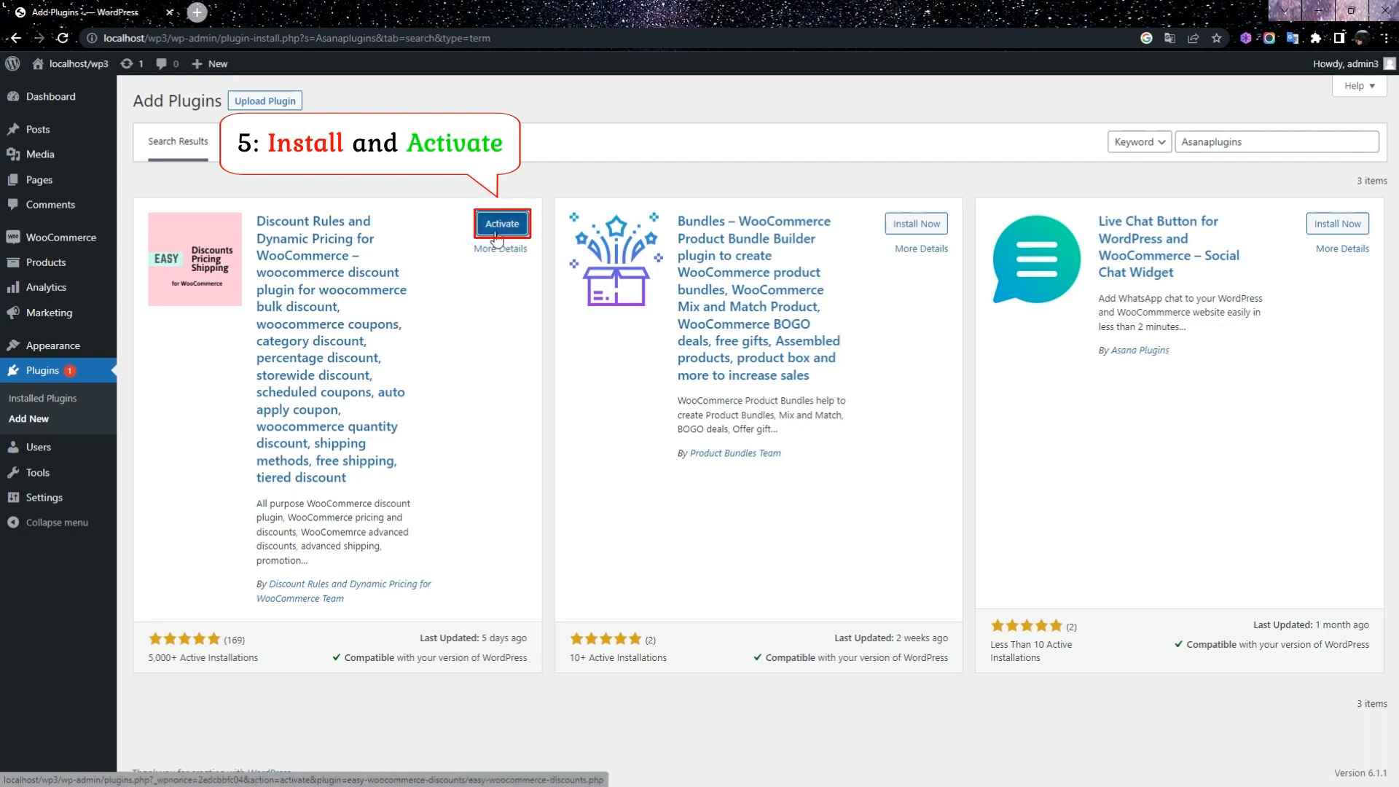
{"action": "left_click", "coordinate": [502, 224]}
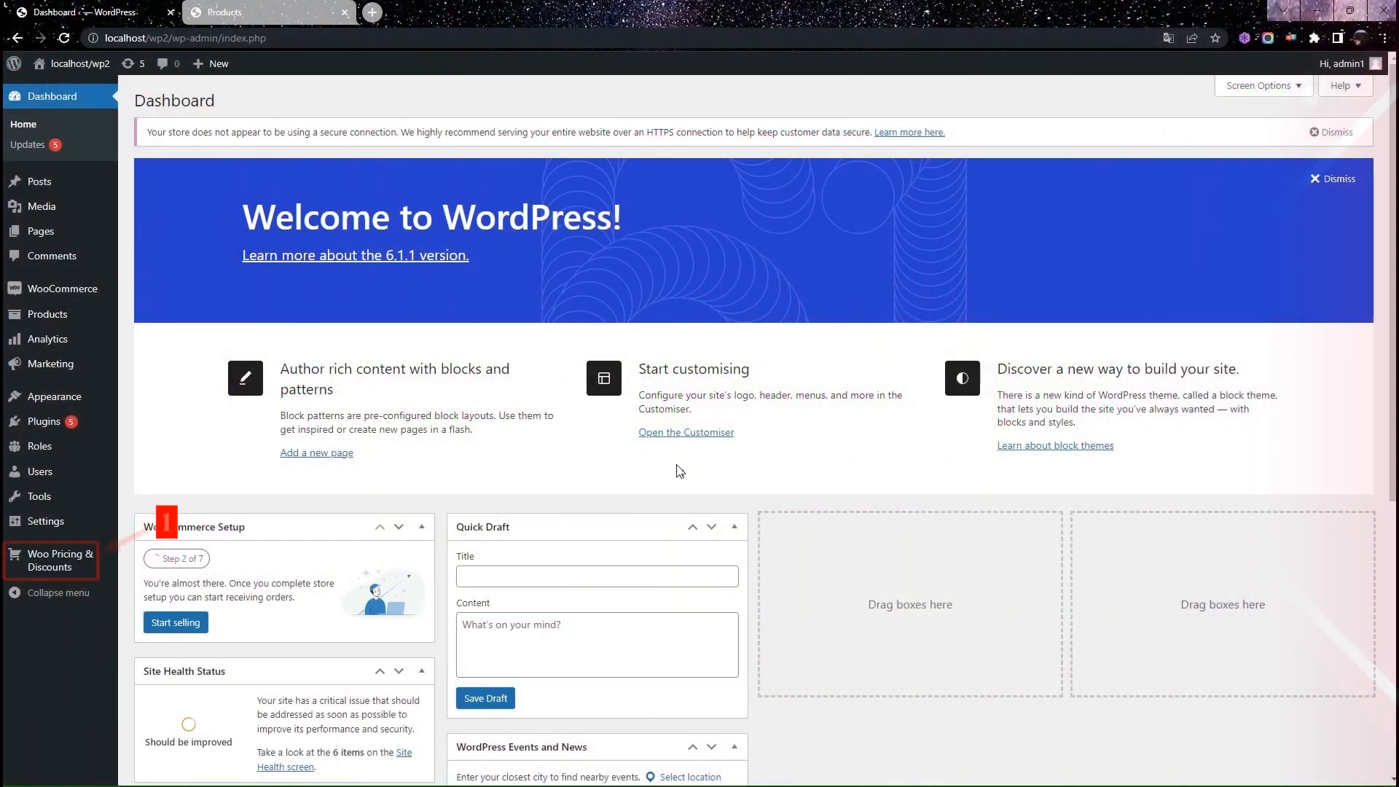
Step: Add a new pricing rule in Woo Pricing & Discounts and name it "Storewide bundle discount"
{"action": "mouse_move", "coordinate": [78, 572]}
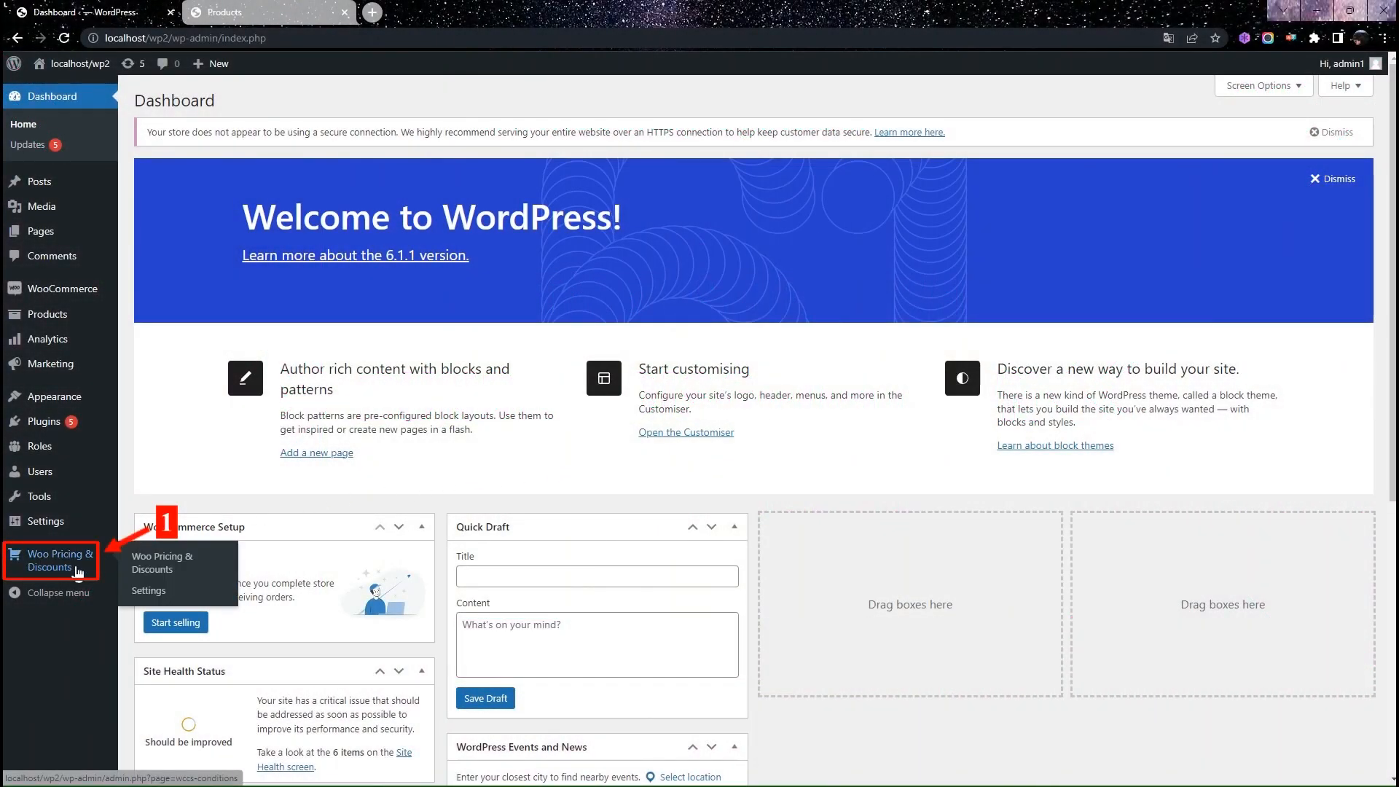
{"action": "left_click", "coordinate": [63, 573]}
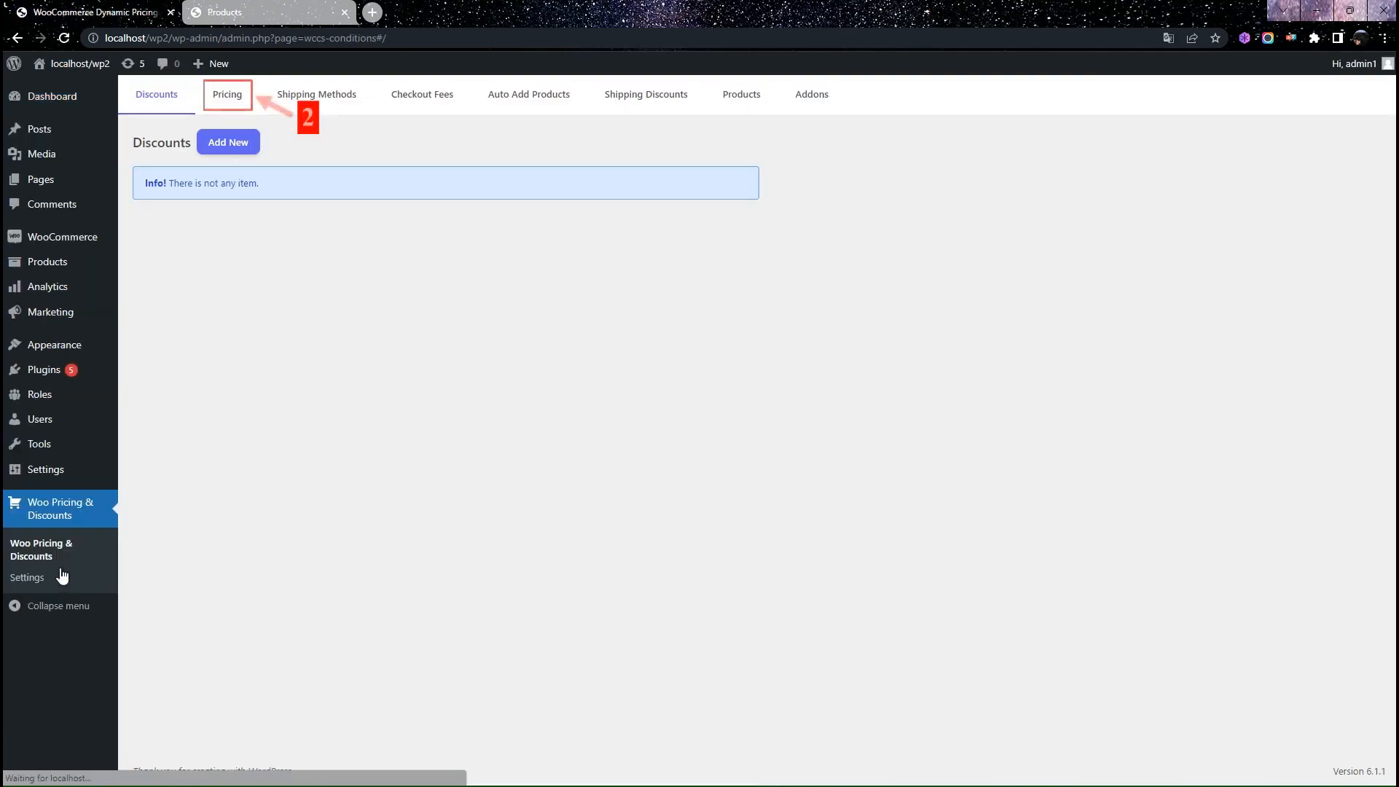
{"action": "left_click", "coordinate": [226, 108]}
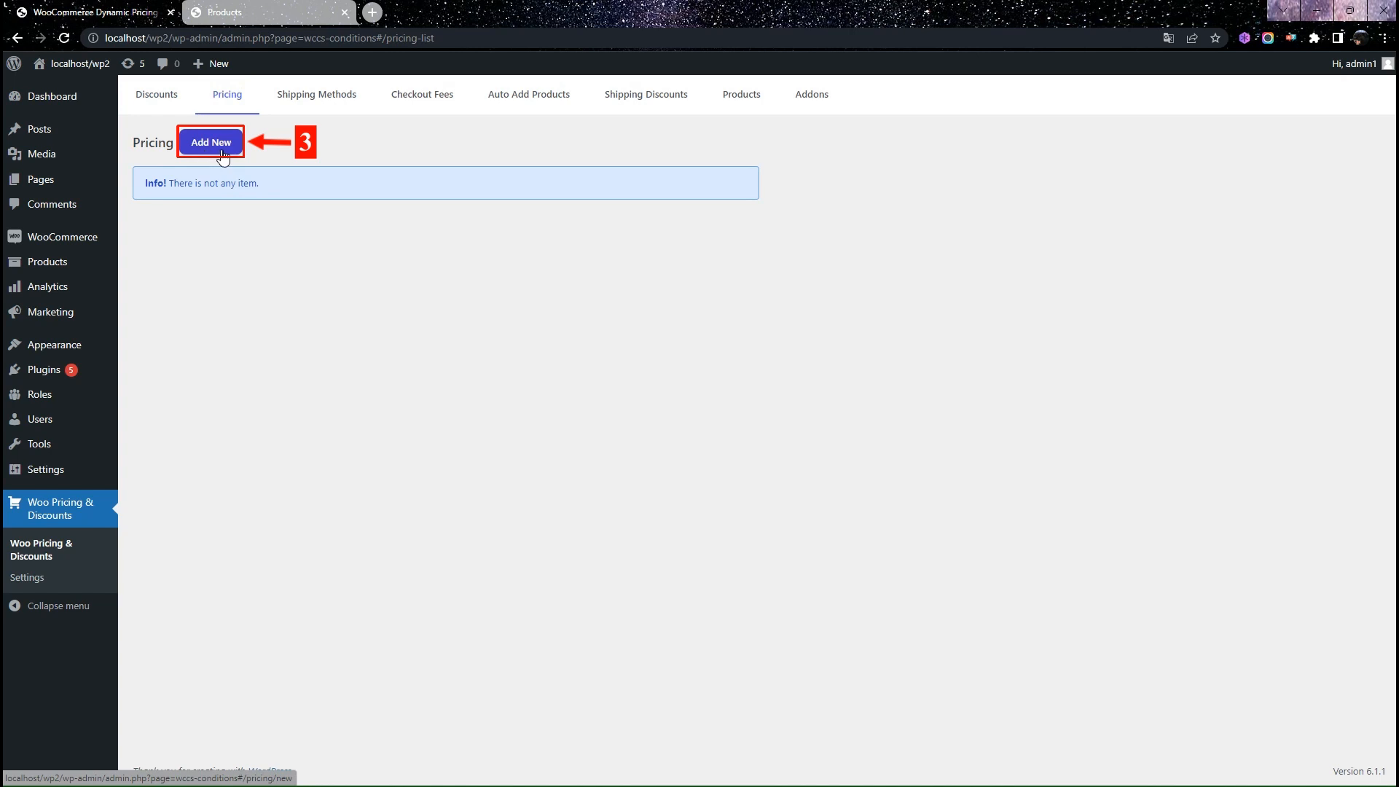
{"action": "left_click", "coordinate": [212, 154]}
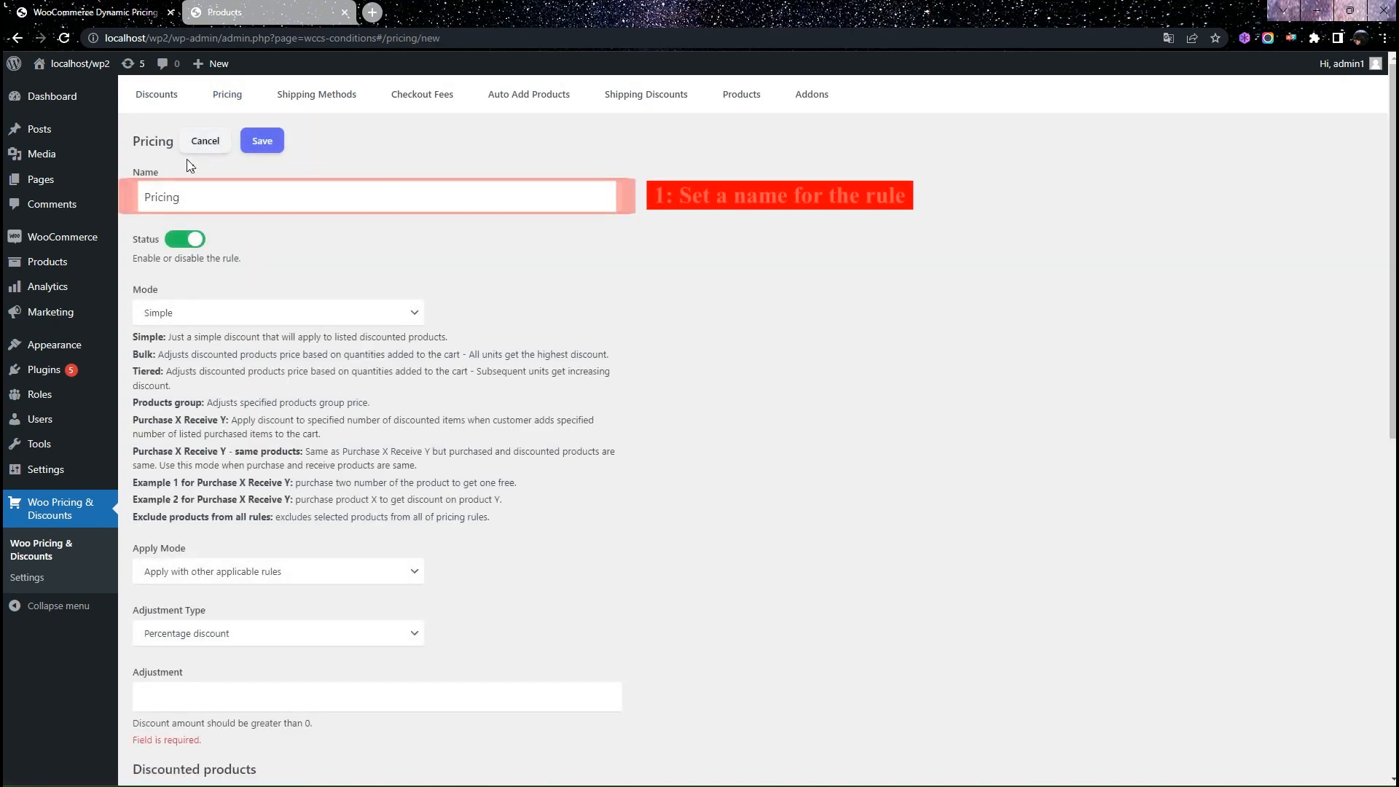
{"action": "double_click", "coordinate": [187, 197]}
{"action": "key", "text": "BackSpace"}
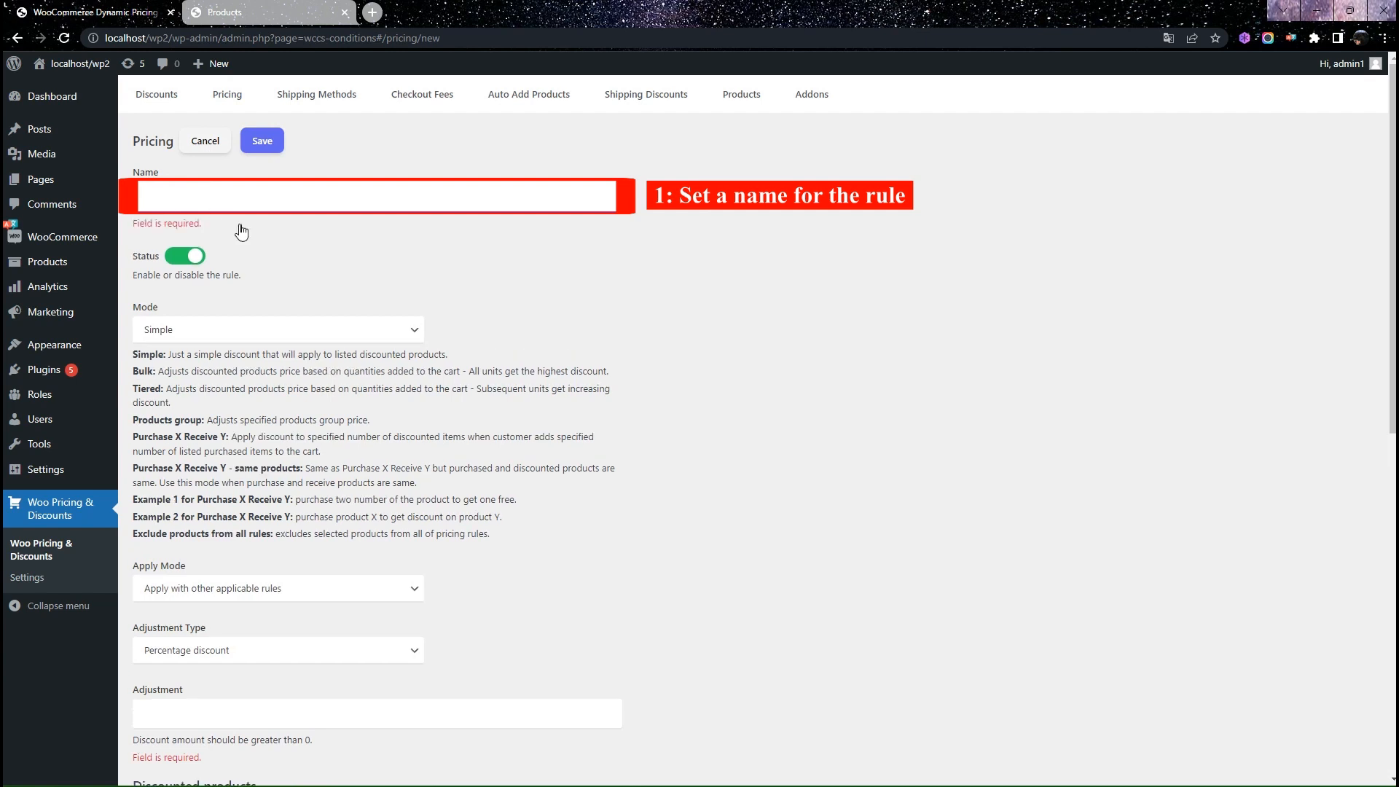
{"action": "type", "text": "Storewide bundle discount"}
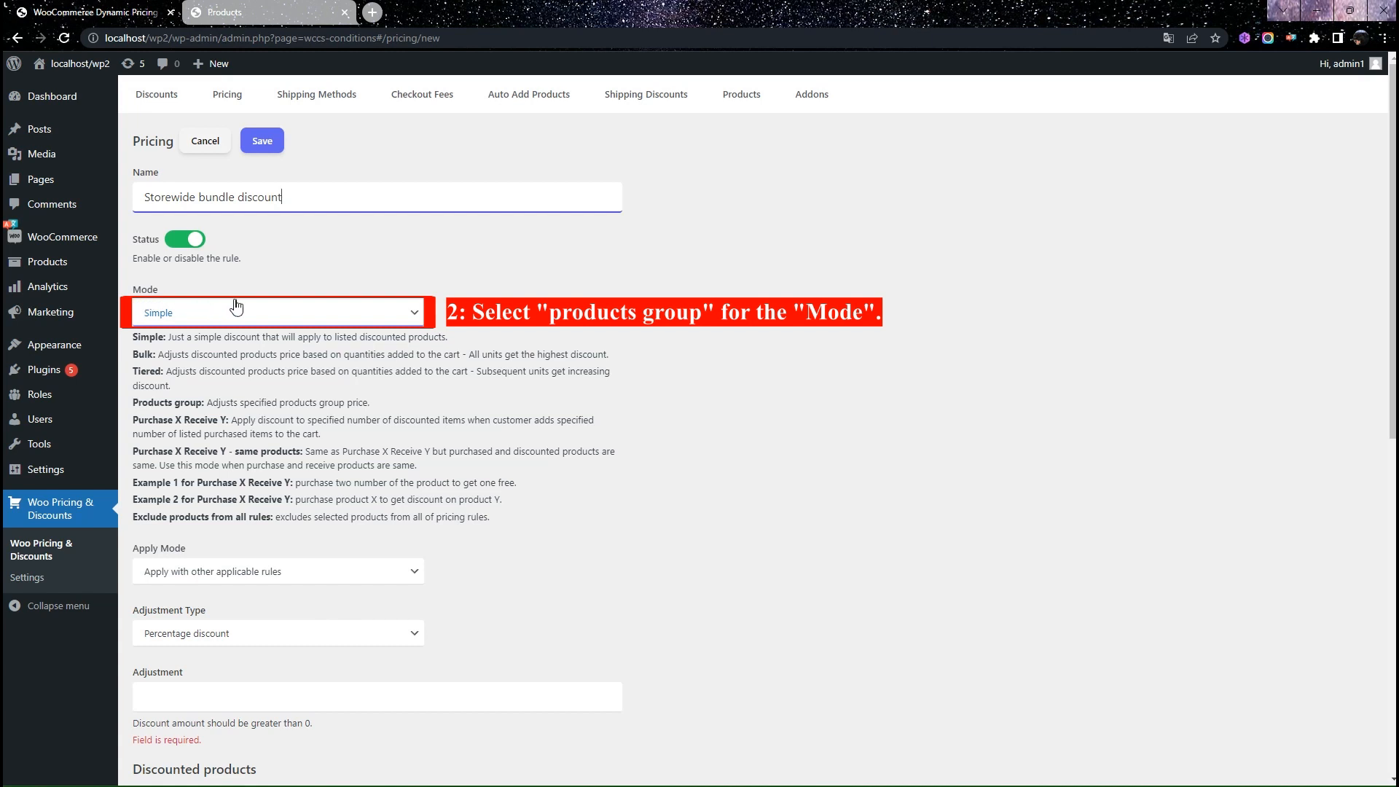
Step: Set the rule's mode to Products group and enable Repeat
{"action": "left_click", "coordinate": [410, 315]}
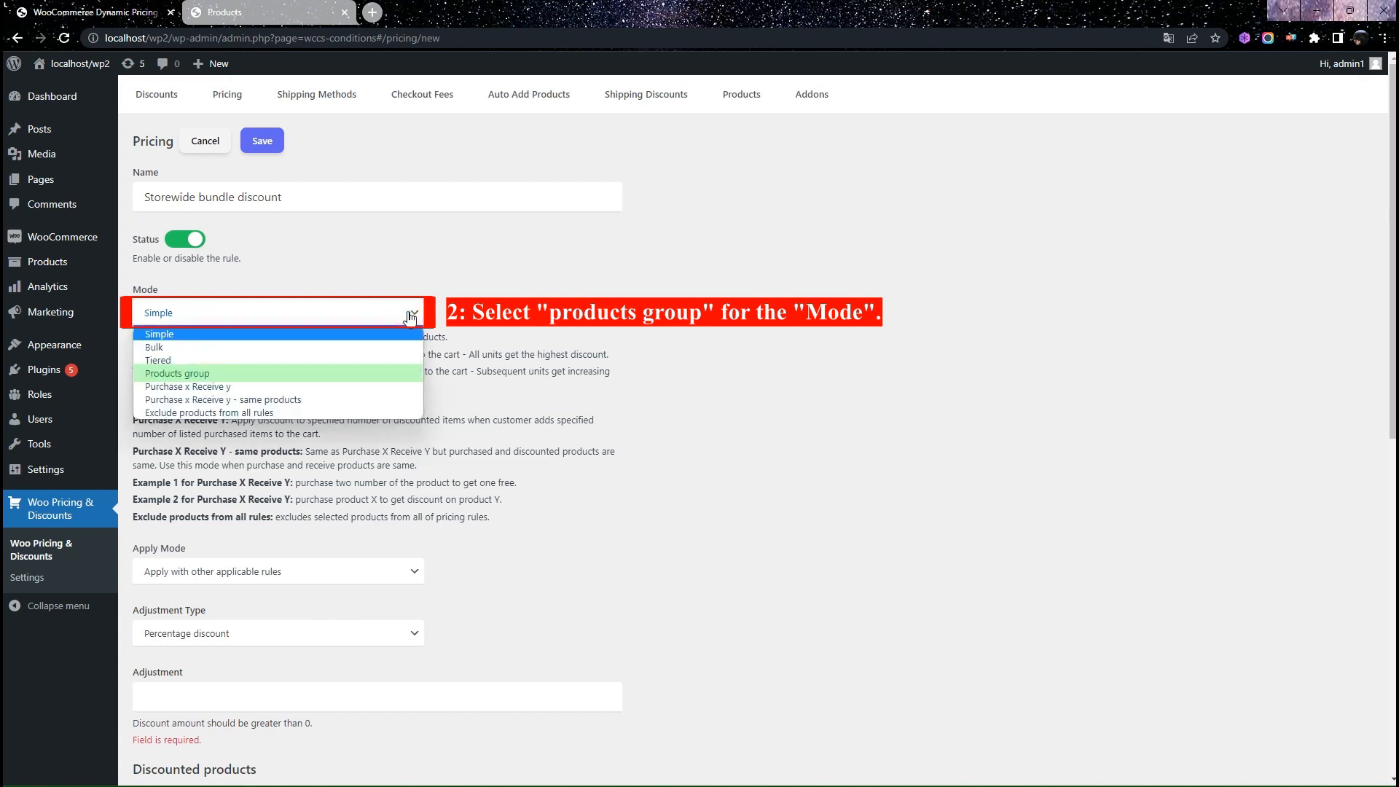
{"action": "left_click", "coordinate": [174, 376]}
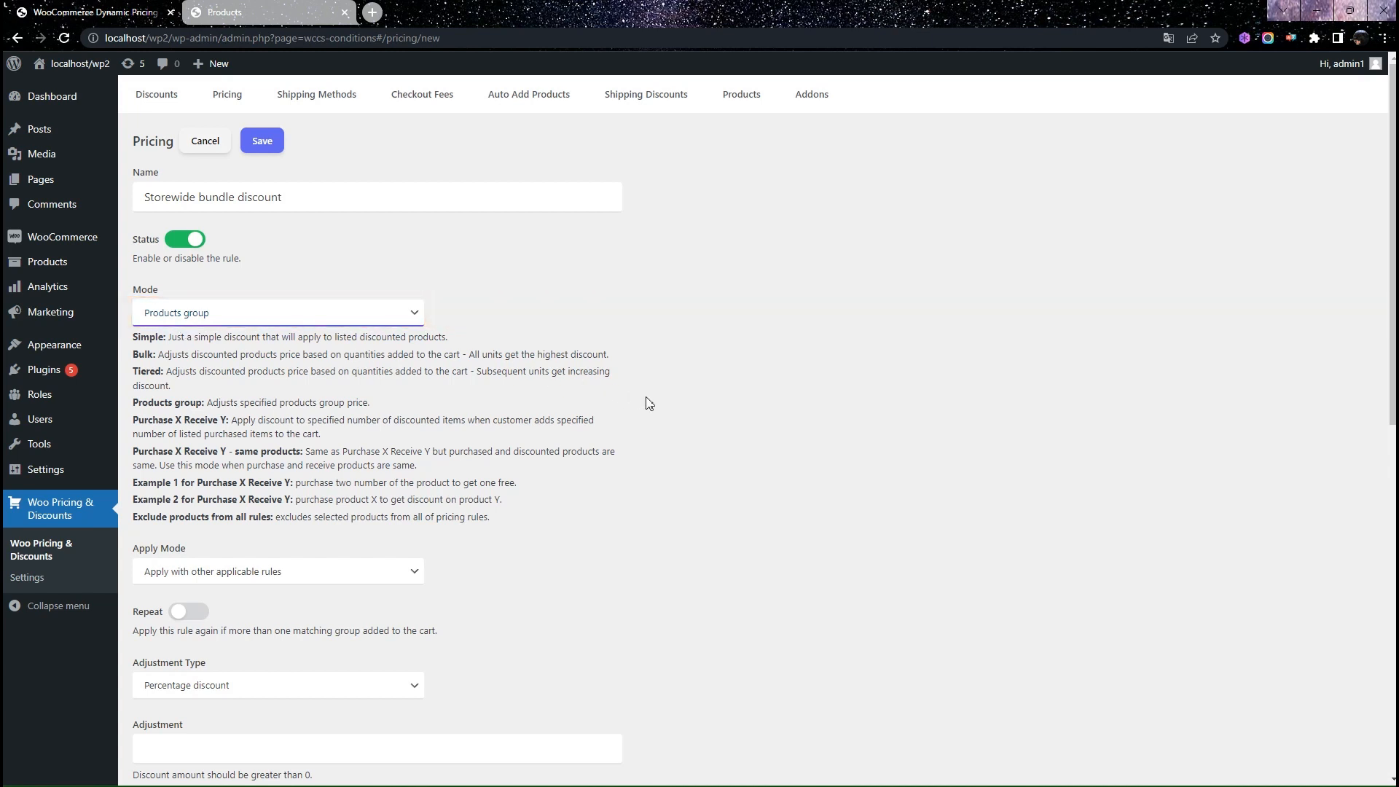
{"action": "scroll", "coordinate": [649, 403], "scroll_direction": "down", "scroll_amount": 2}
{"action": "scroll", "coordinate": [649, 403], "scroll_direction": "down", "scroll_amount": 4}
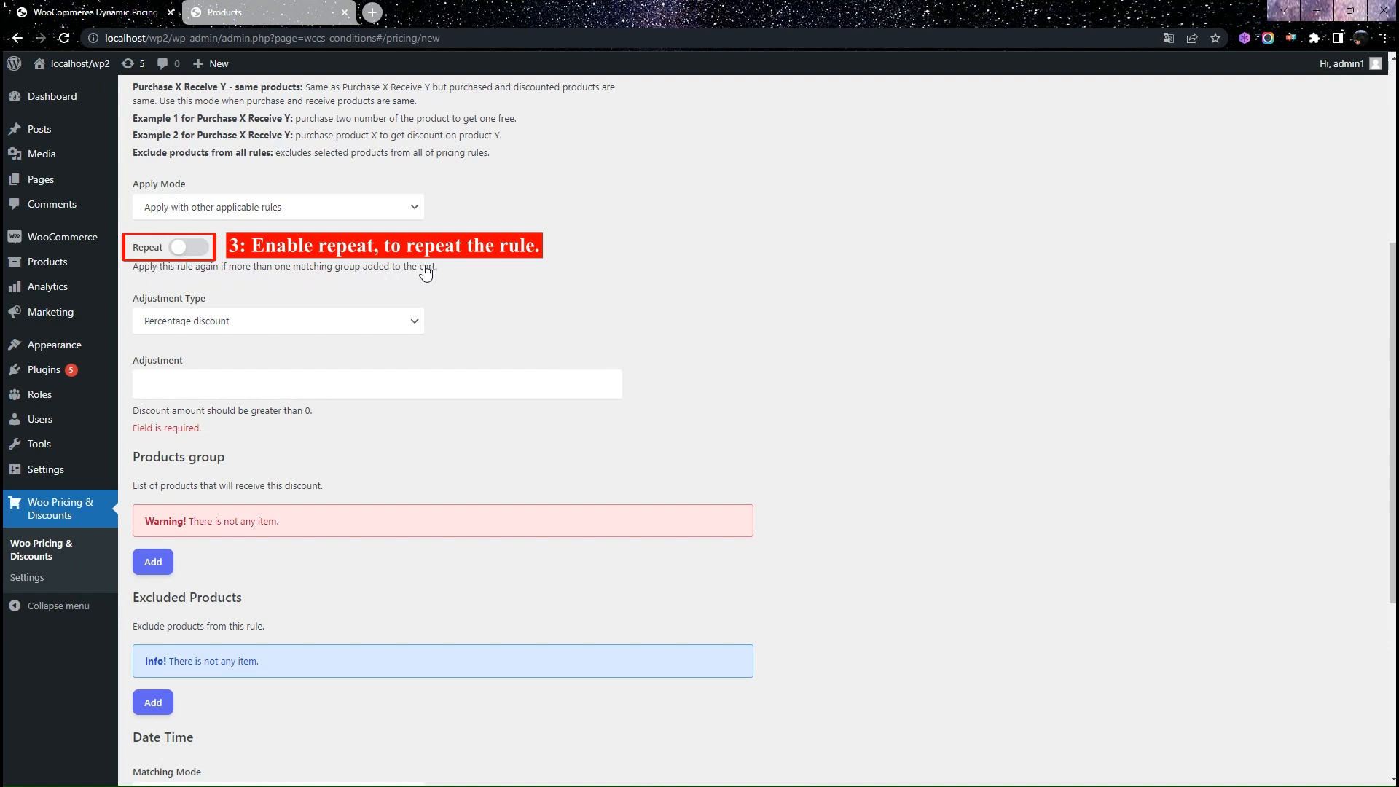
{"action": "left_click", "coordinate": [190, 250]}
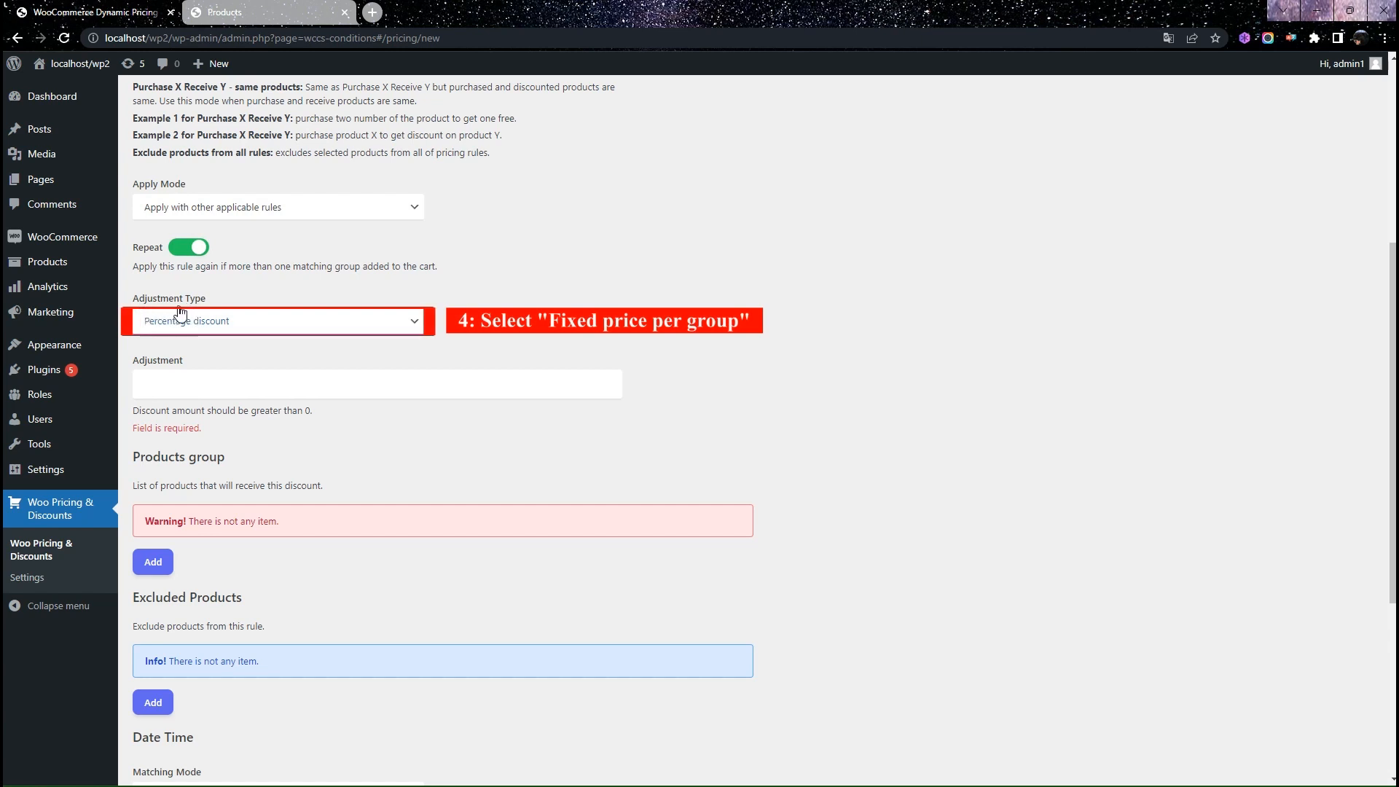
Step: Set the rule's adjustment type to Fixed price per group with an adjustment of 100
{"action": "left_click", "coordinate": [407, 324]}
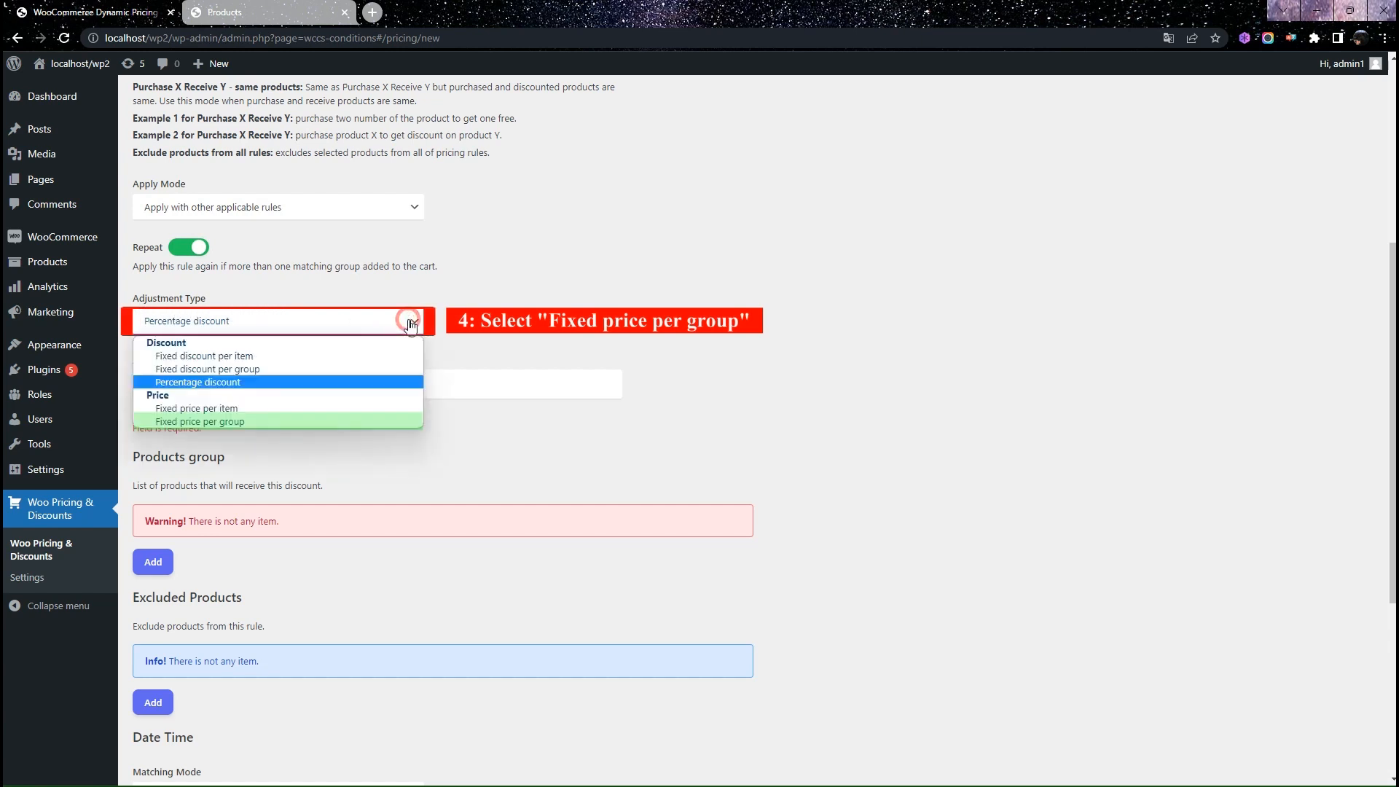
{"action": "left_click", "coordinate": [198, 423]}
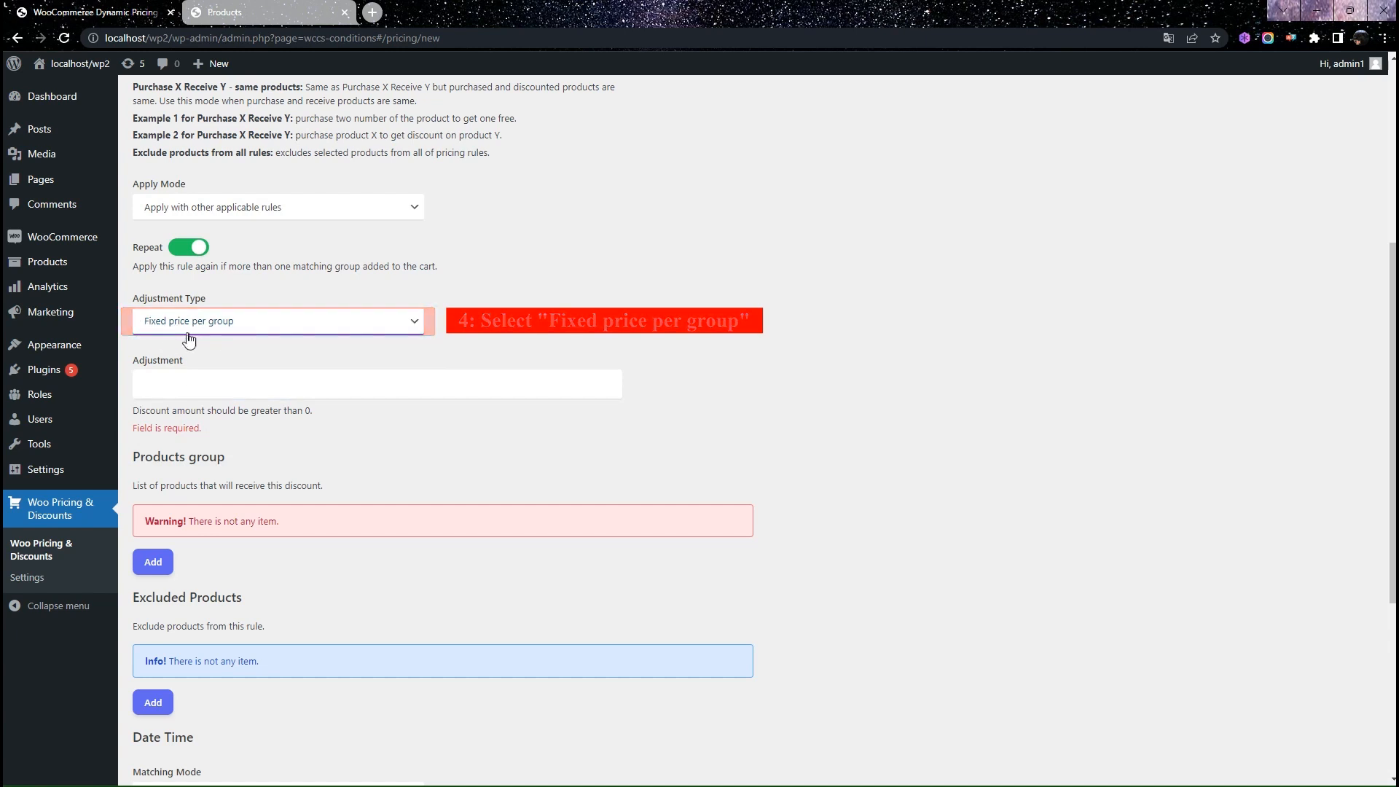
{"action": "left_click", "coordinate": [162, 374]}
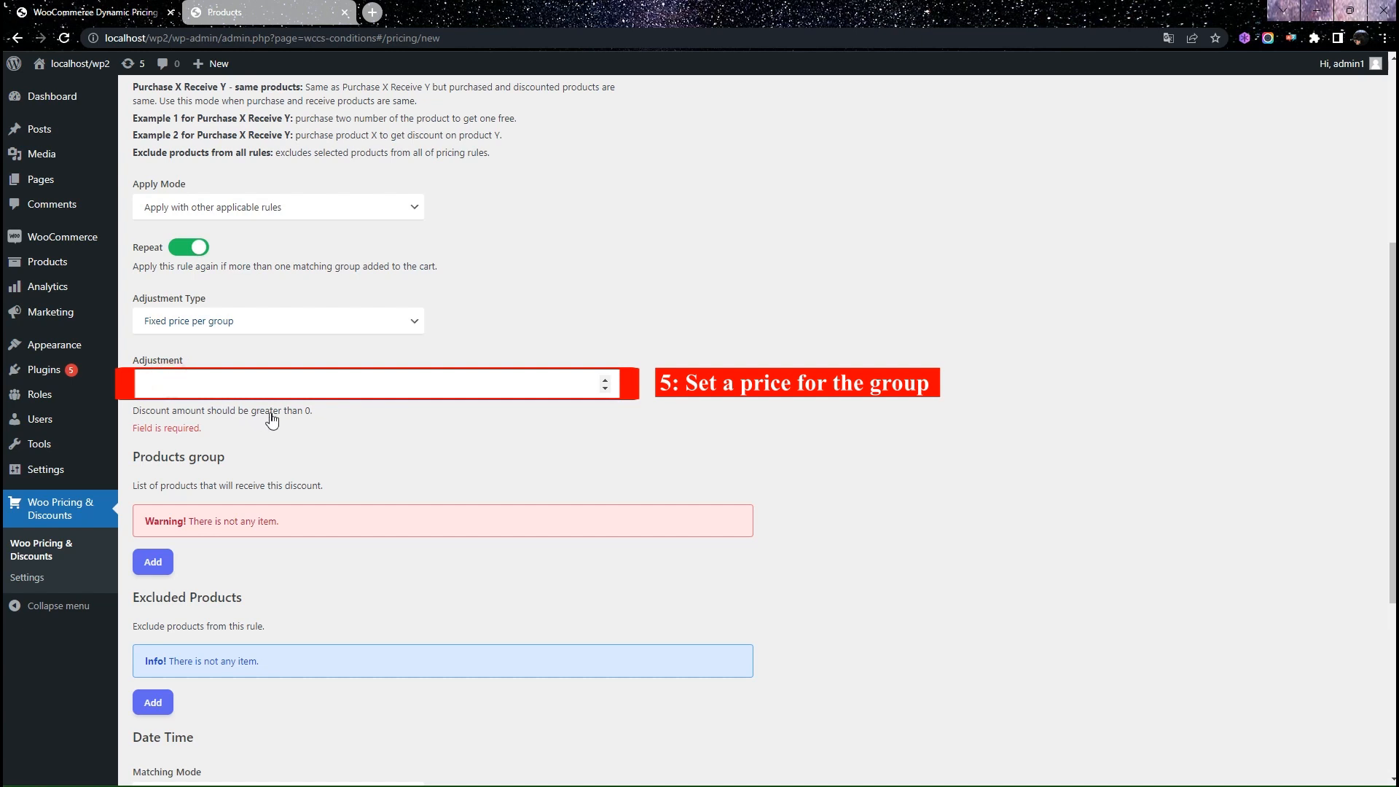
{"action": "type", "text": "100"}
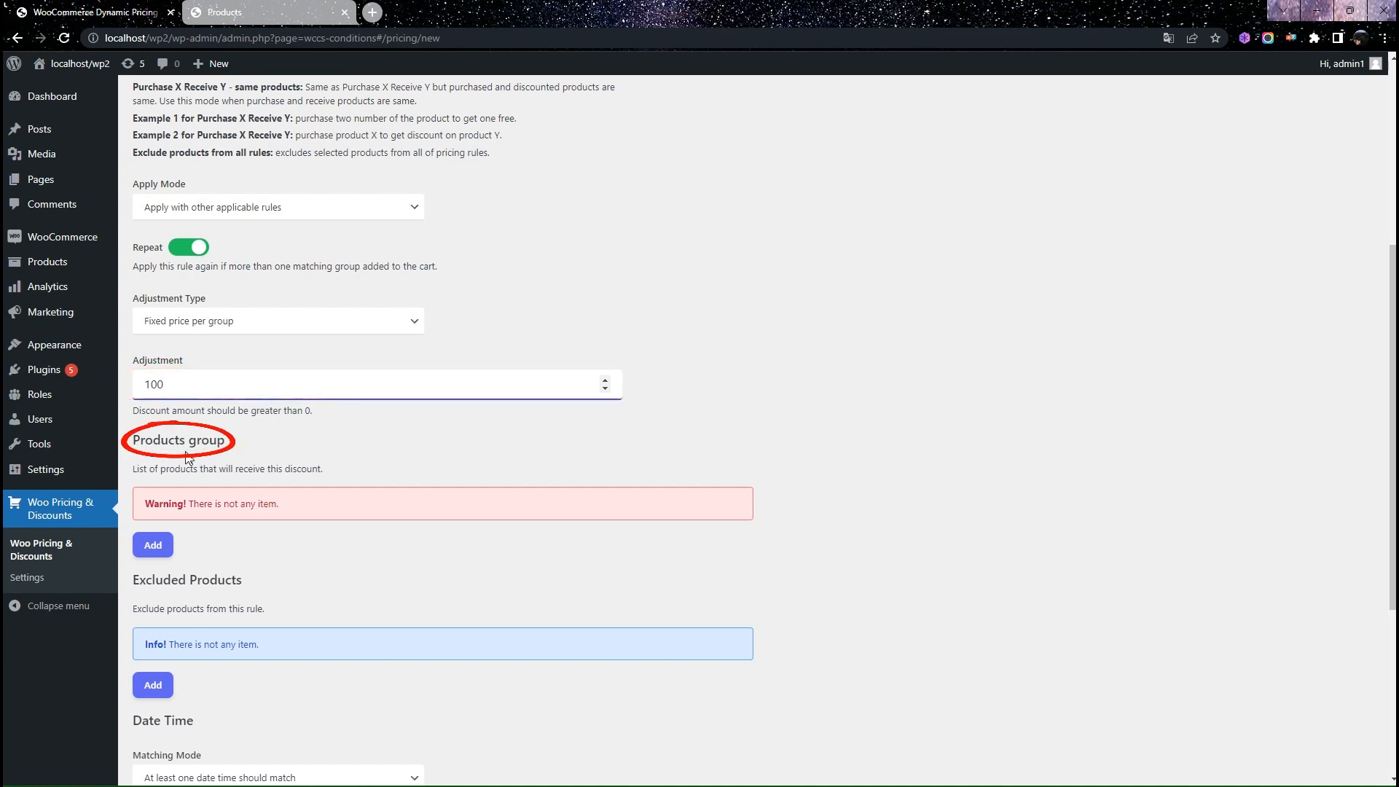
Step: Add a products group entry with quantity 4 for All products, and save the pricing rule
{"action": "left_click", "coordinate": [154, 548]}
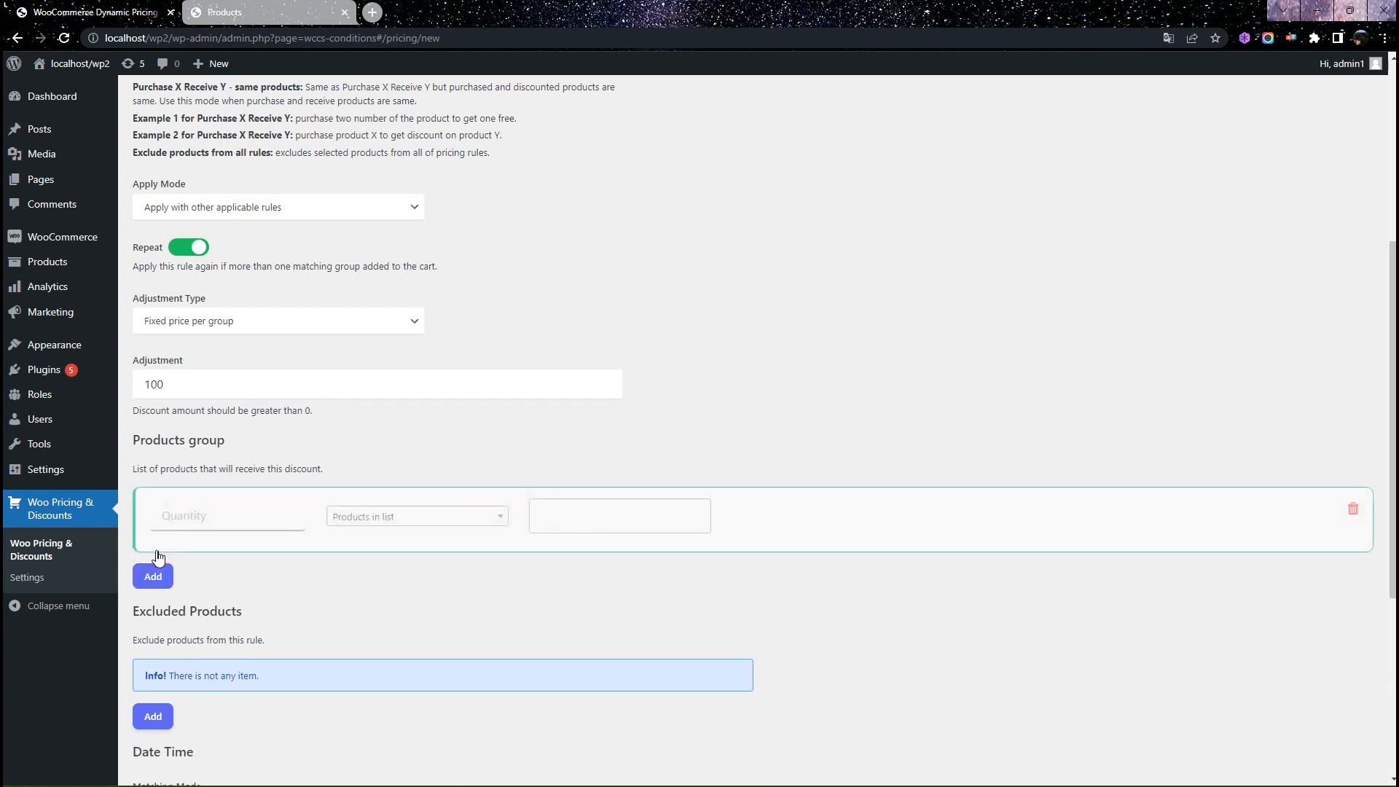
{"action": "left_click", "coordinate": [196, 524]}
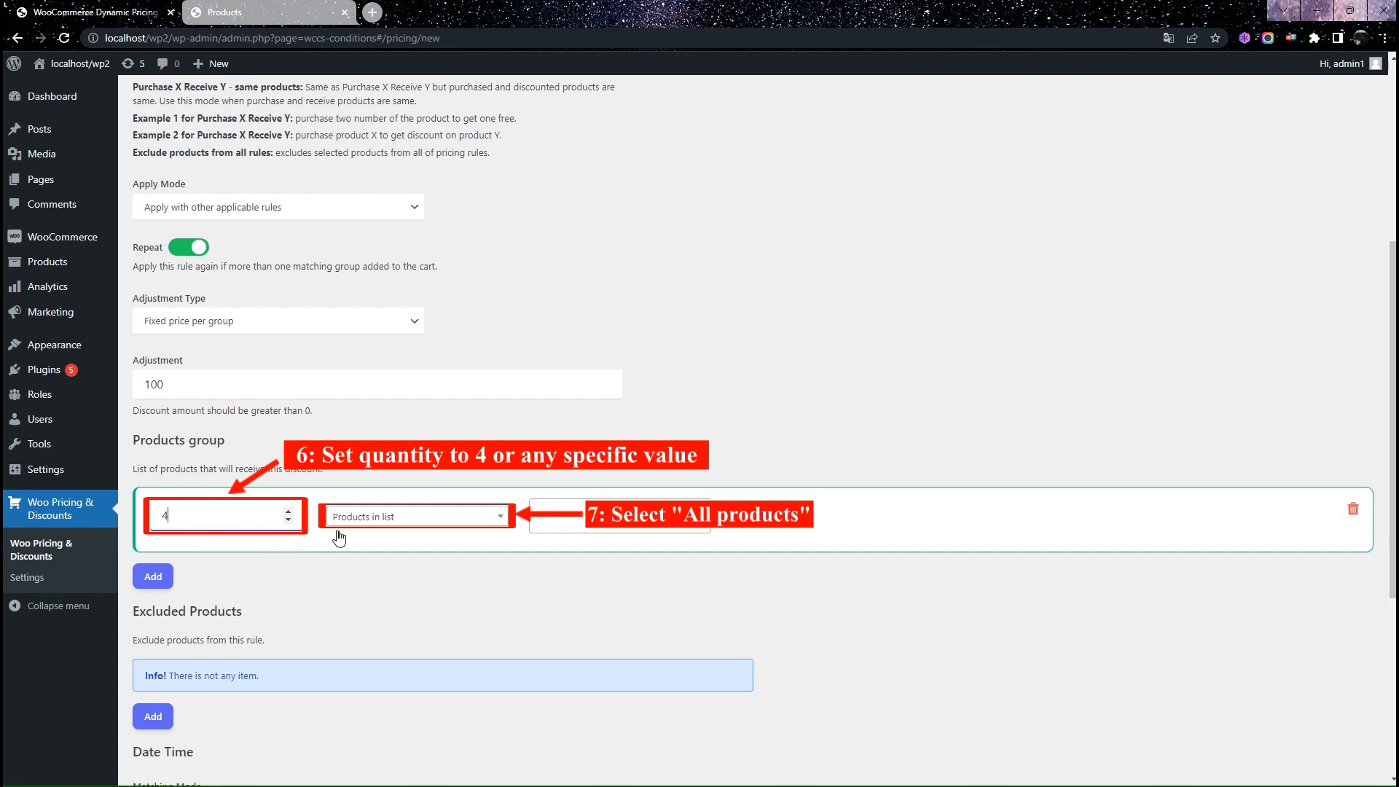
{"action": "left_click", "coordinate": [497, 525]}
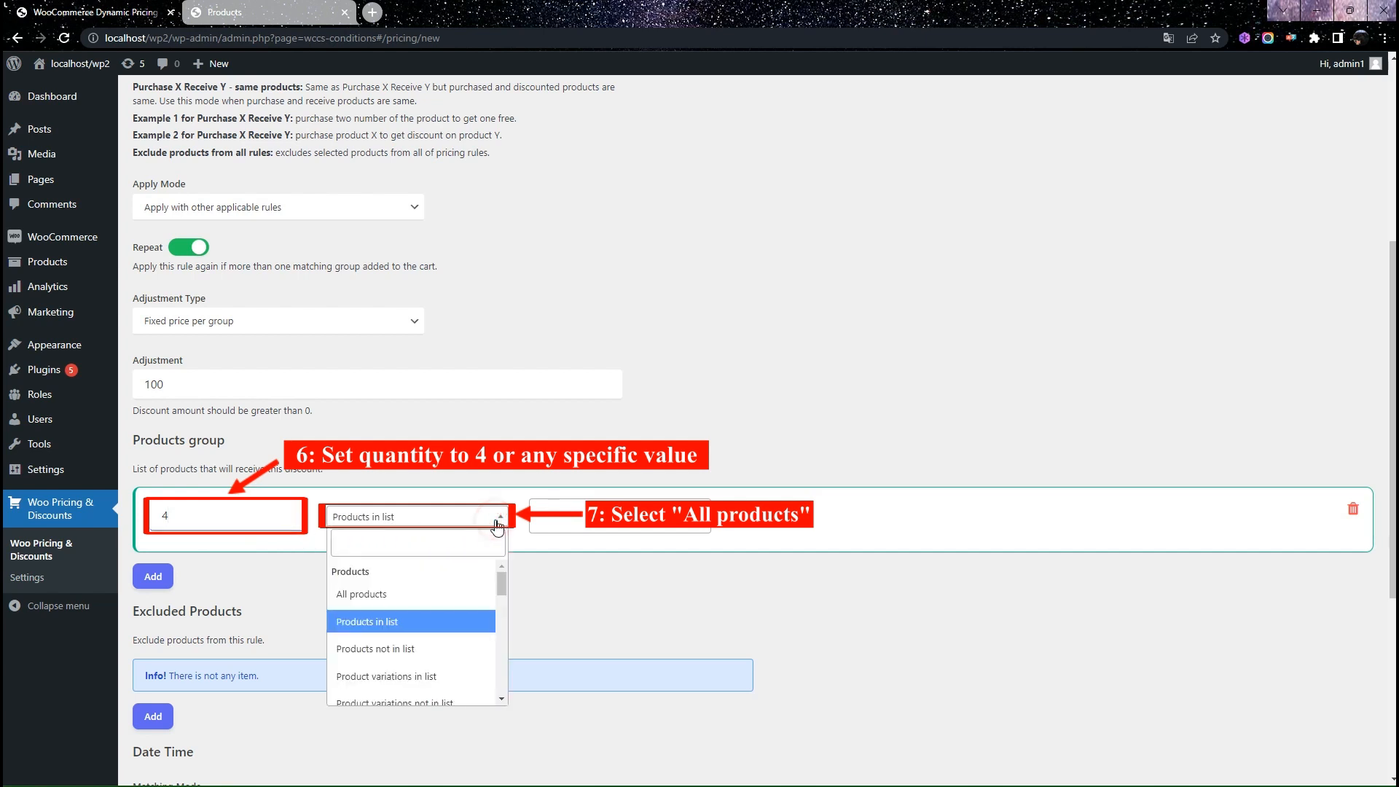
{"action": "left_click", "coordinate": [360, 602]}
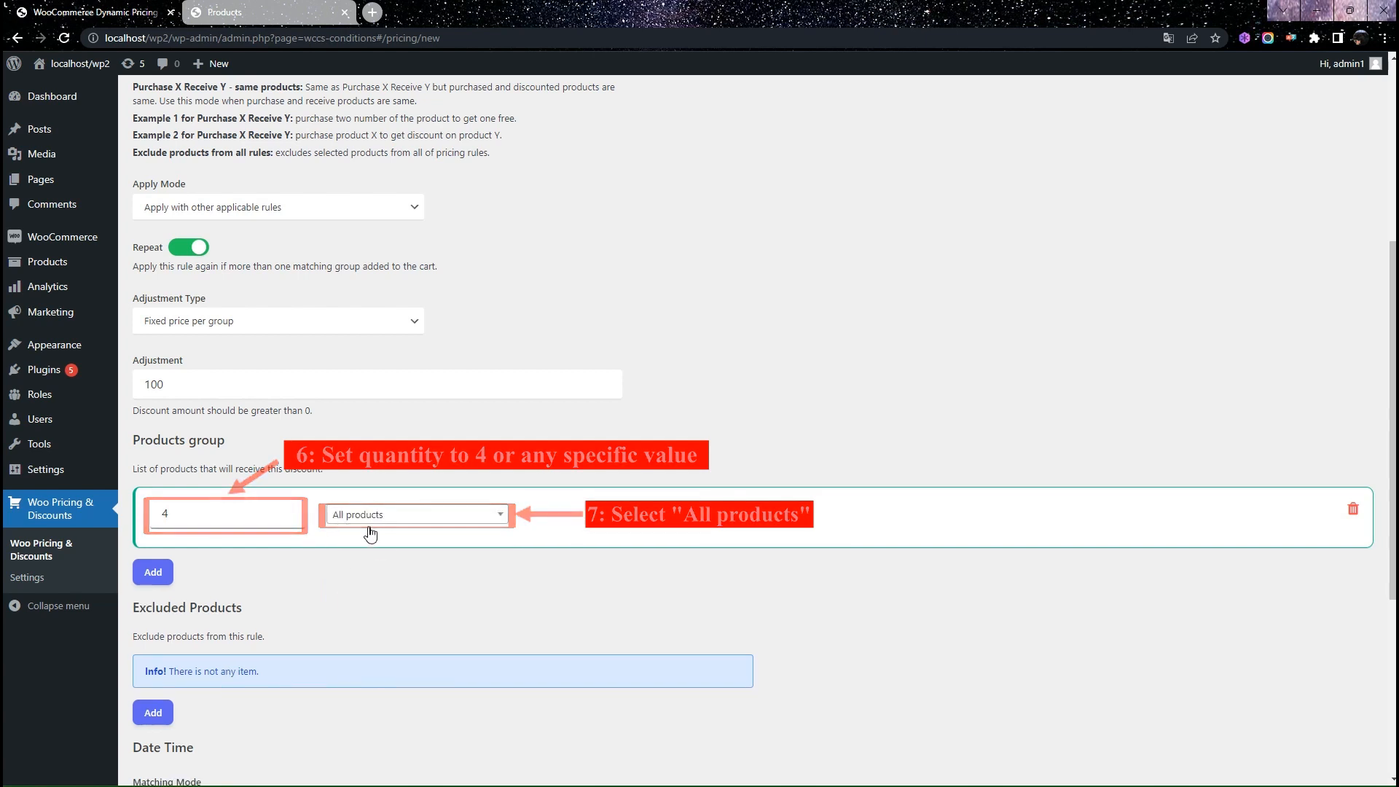
{"action": "scroll", "coordinate": [371, 543], "scroll_direction": "up", "scroll_amount": 5}
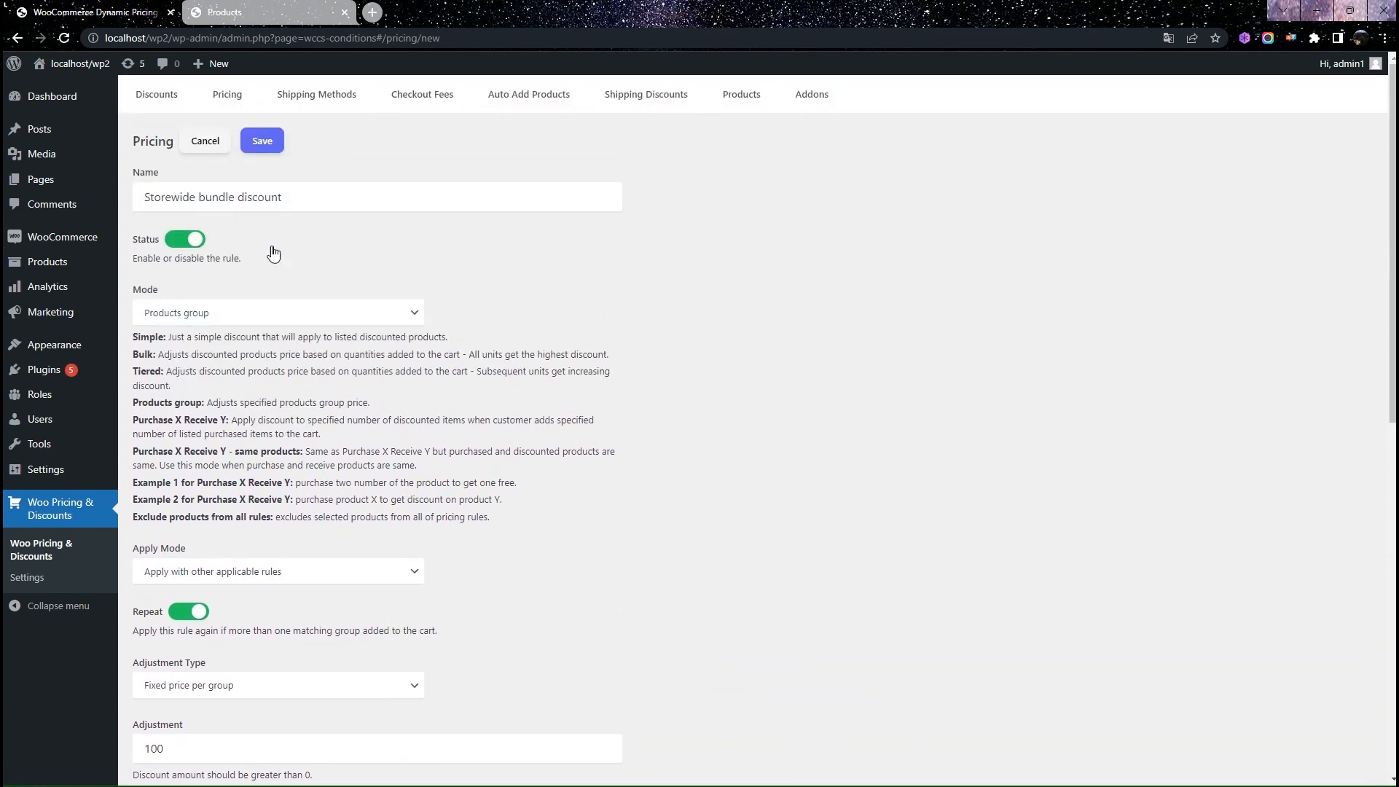
{"action": "left_click", "coordinate": [262, 156]}
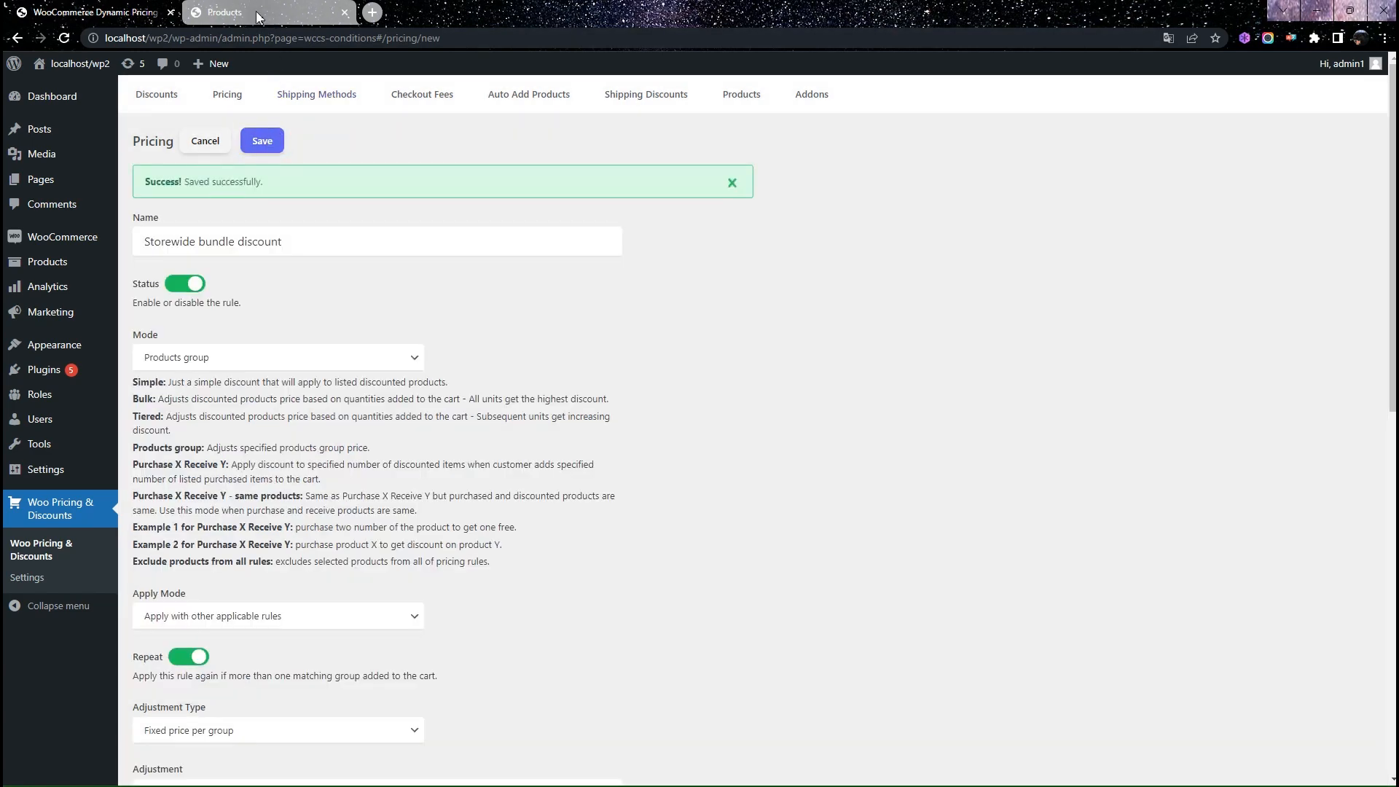
Step: In the shop, add the Cap, Hoodie with Zipper, Polo and Long Sleeve Tee to the basket, and view the cart's prices
{"action": "left_click", "coordinate": [256, 11]}
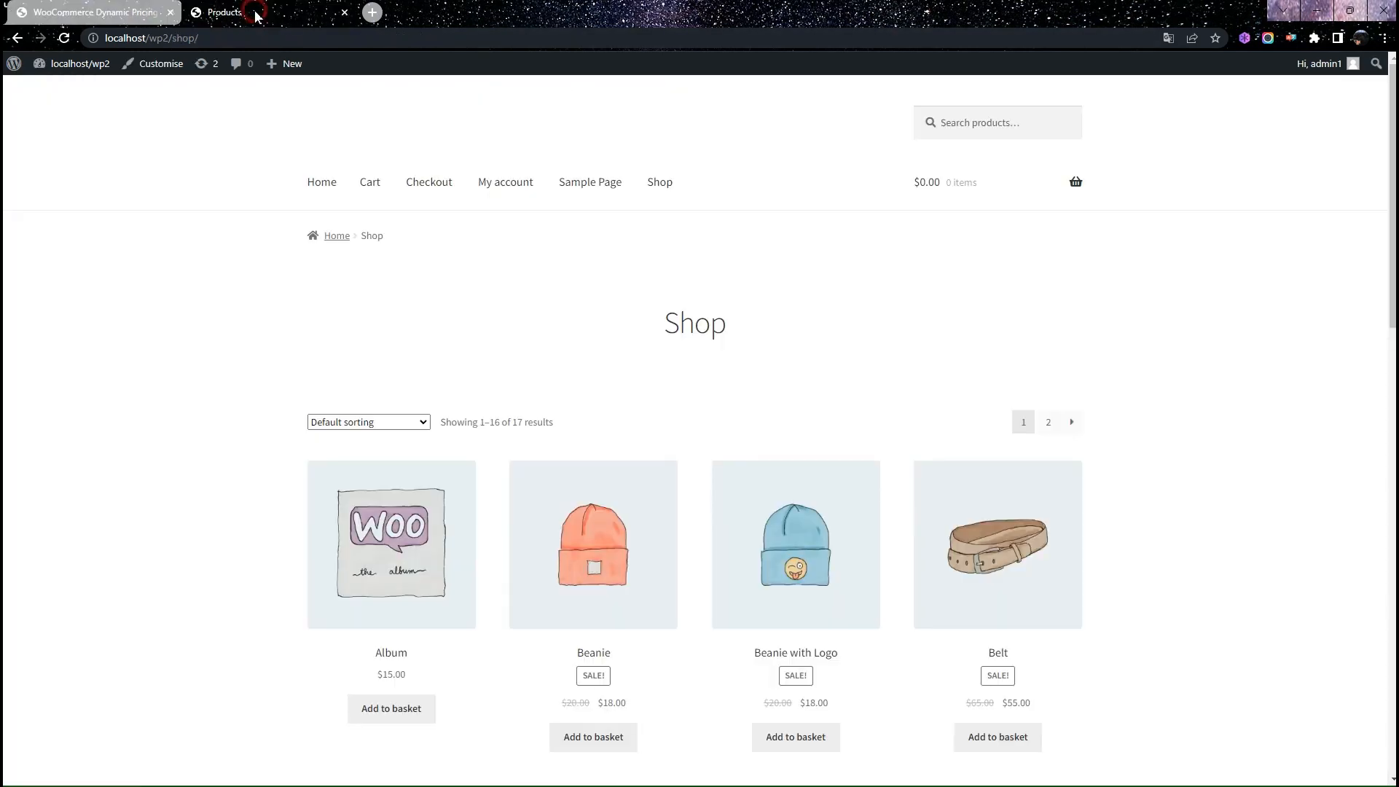
{"action": "scroll", "coordinate": [685, 438], "scroll_direction": "down", "scroll_amount": 3}
{"action": "scroll", "coordinate": [696, 446], "scroll_direction": "down", "scroll_amount": 5}
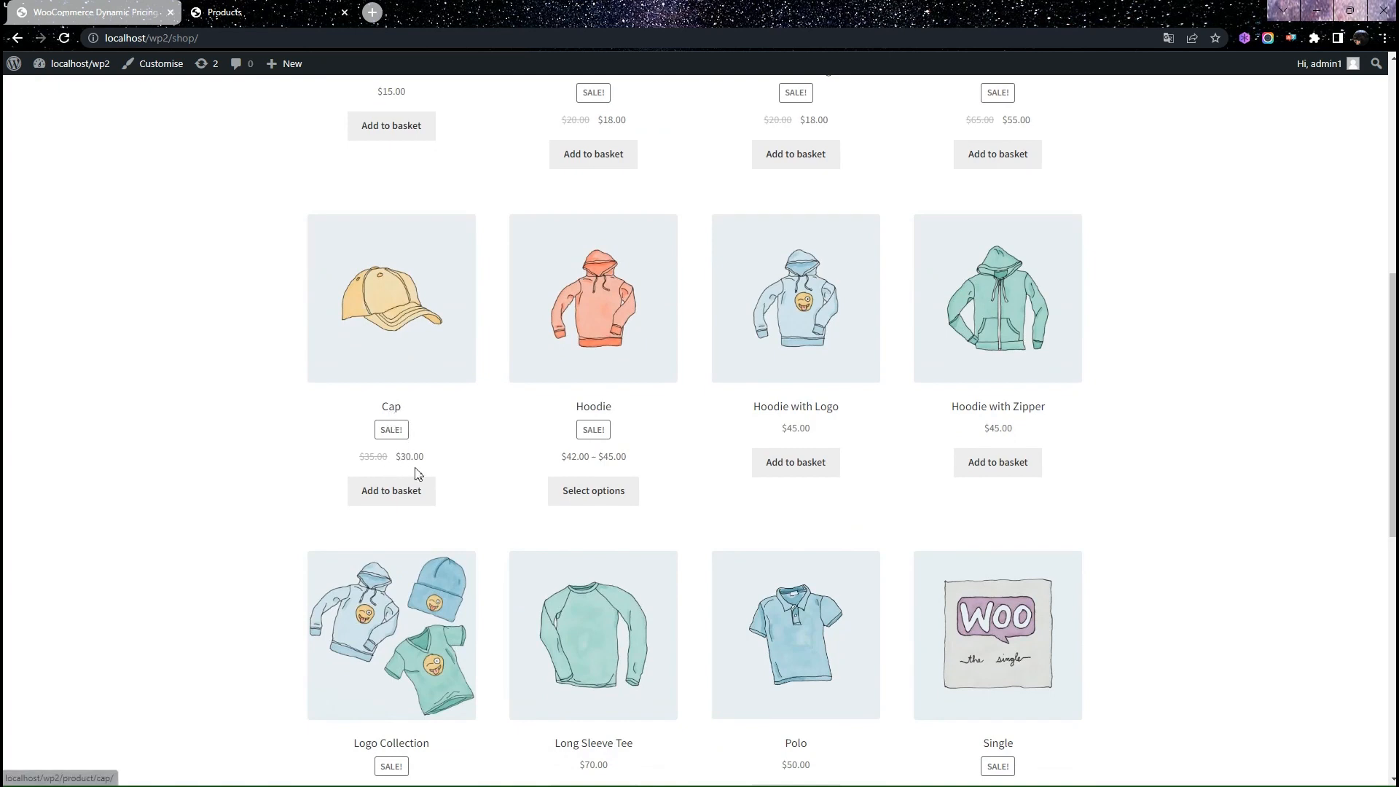
{"action": "left_click", "coordinate": [403, 503]}
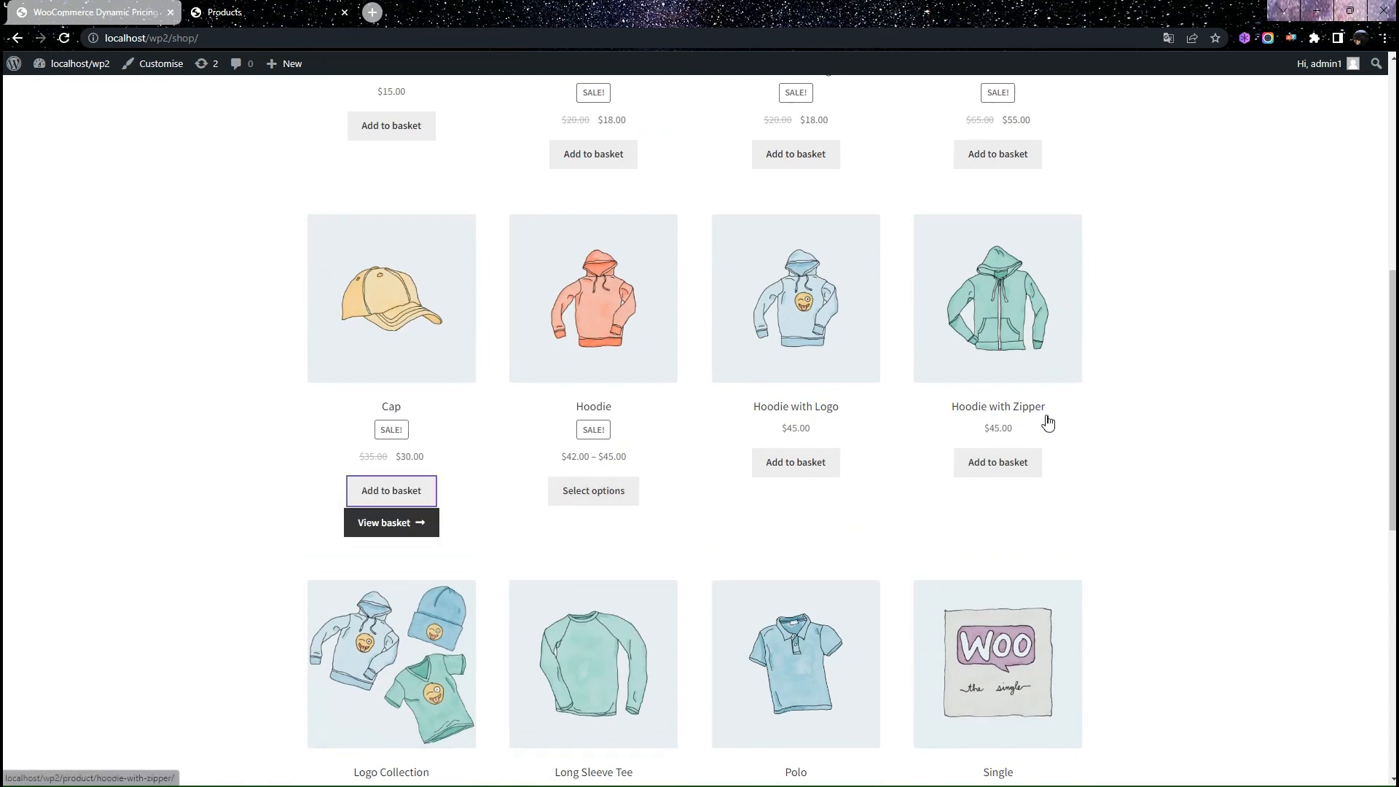
{"action": "left_click", "coordinate": [1000, 474]}
{"action": "scroll", "coordinate": [948, 495], "scroll_direction": "down", "scroll_amount": 4}
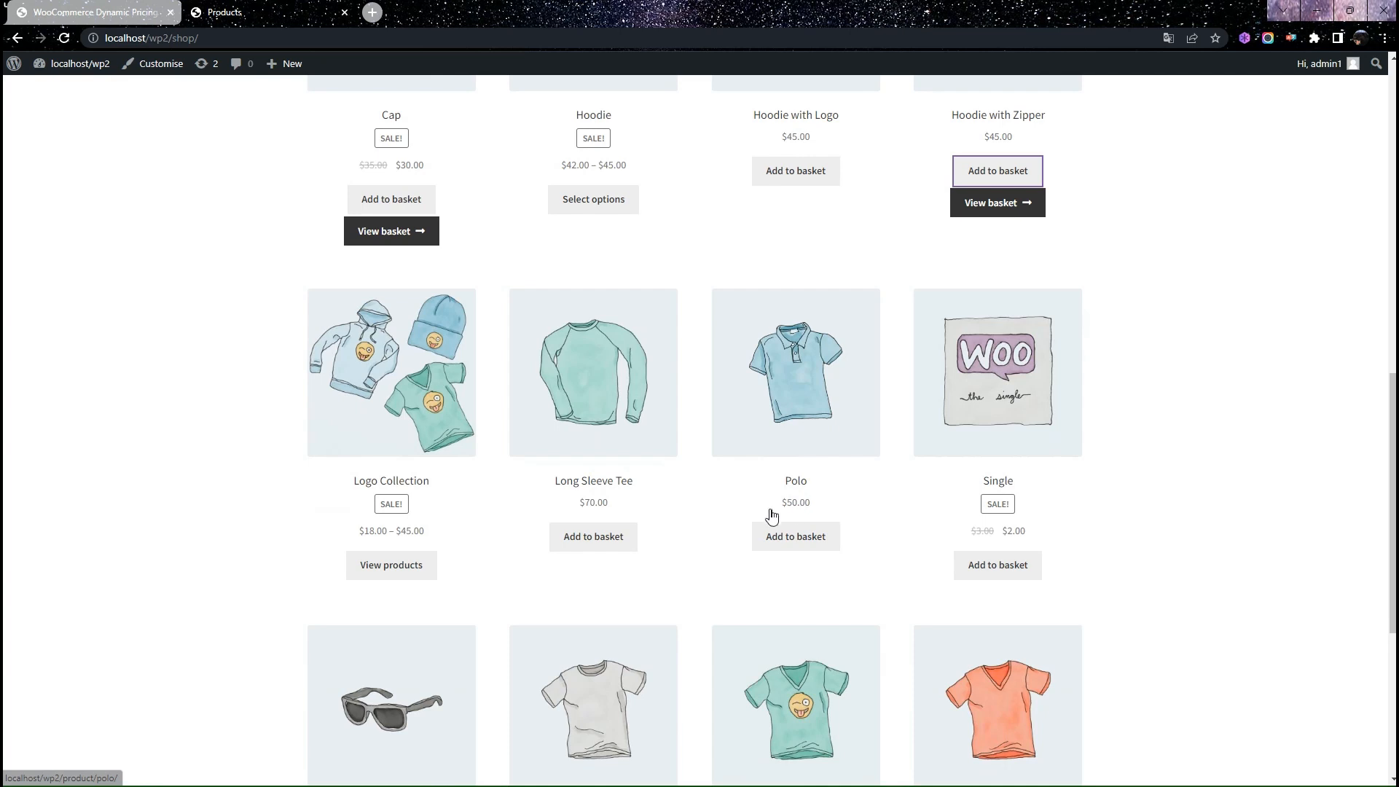
{"action": "left_click", "coordinate": [795, 543]}
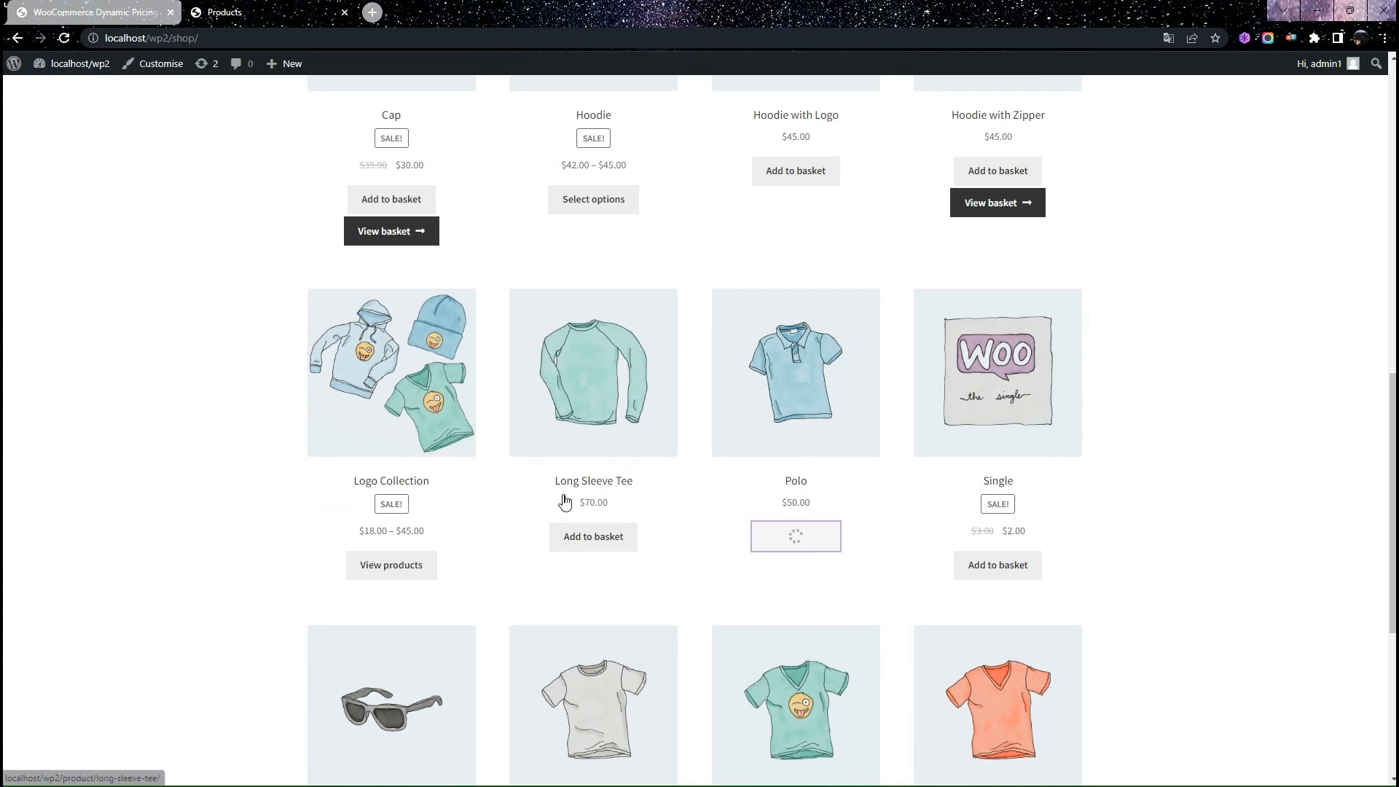
{"action": "left_click", "coordinate": [599, 537]}
{"action": "left_click", "coordinate": [599, 570]}
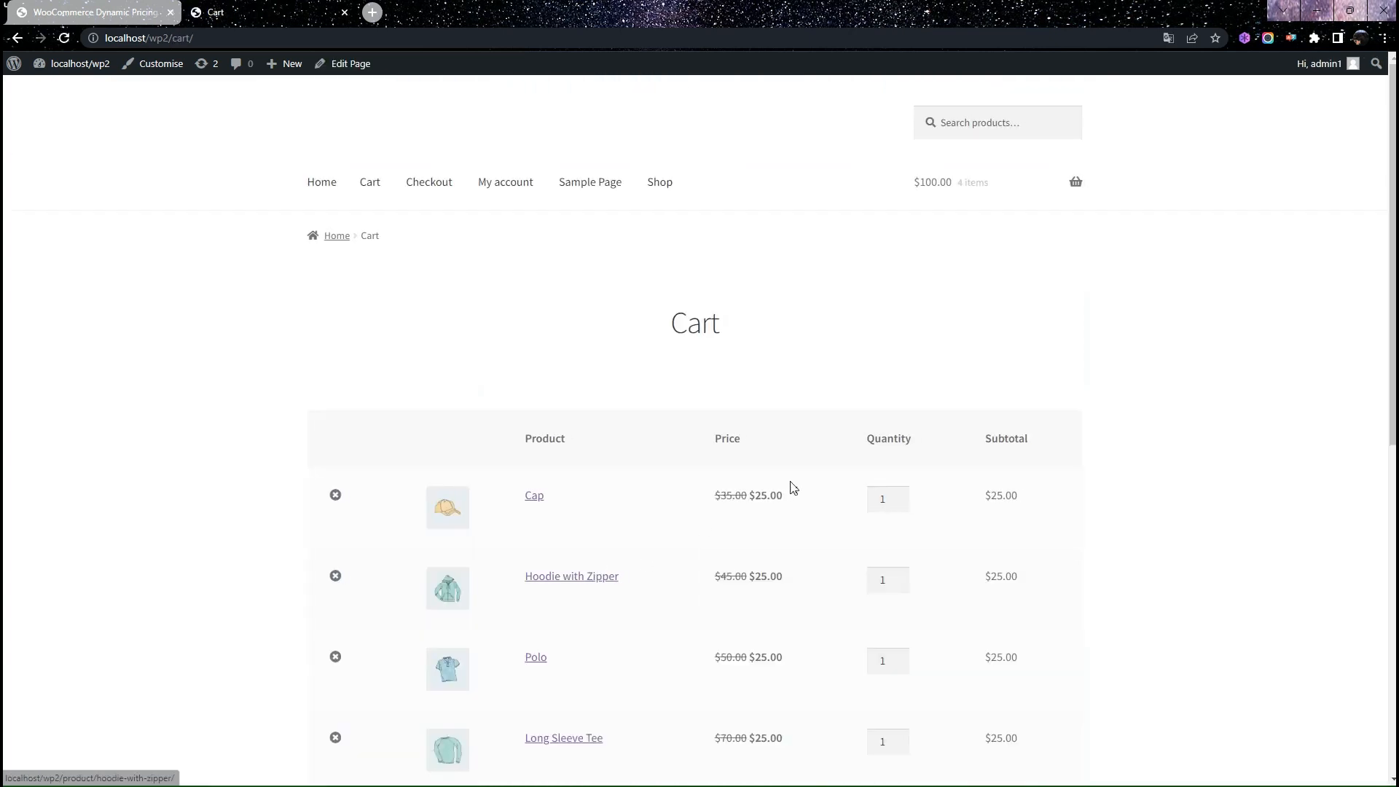
{"action": "scroll", "coordinate": [962, 443], "scroll_direction": "down", "scroll_amount": 3}
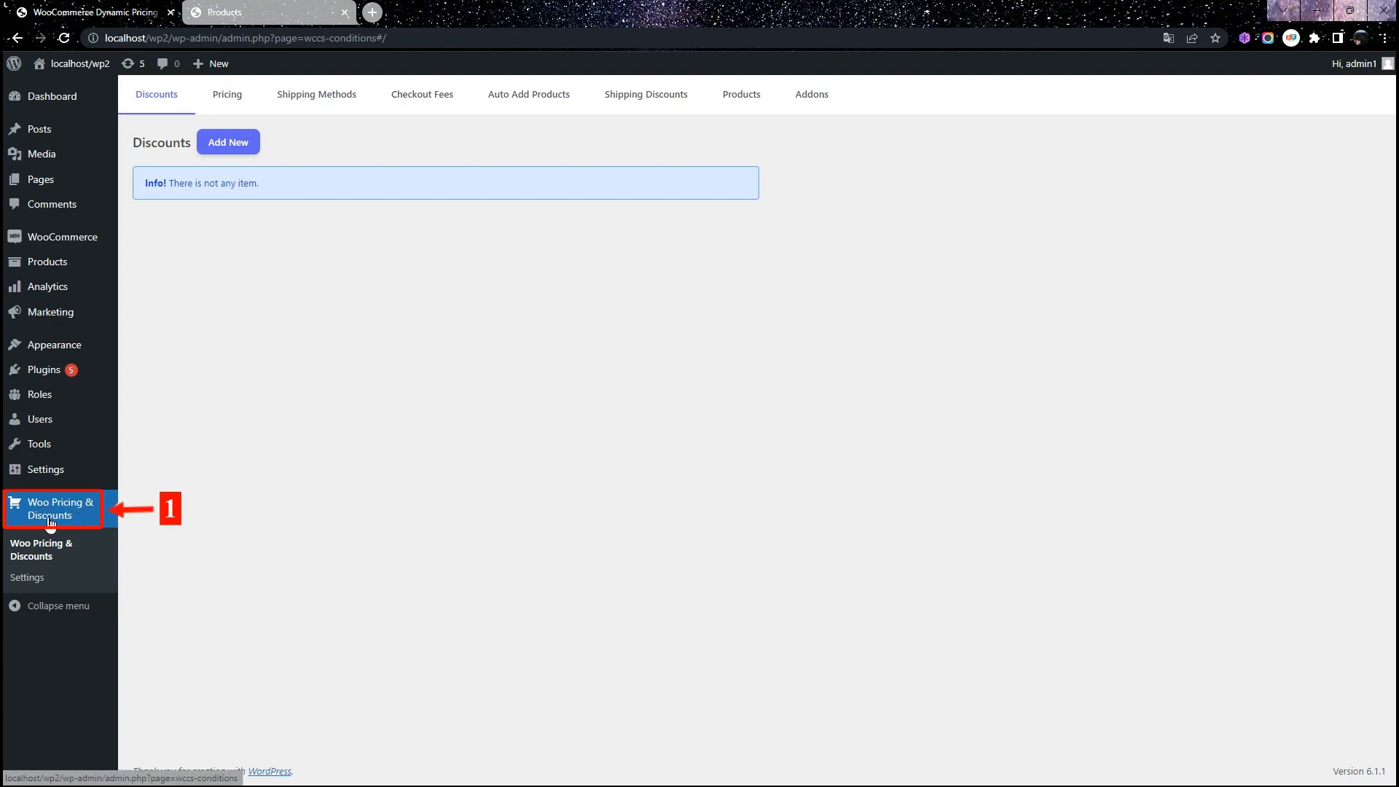
Step: Back in Woo Pricing & Discounts, add a new pricing rule and name it "Bundle discount for categories"
{"action": "left_click", "coordinate": [224, 108]}
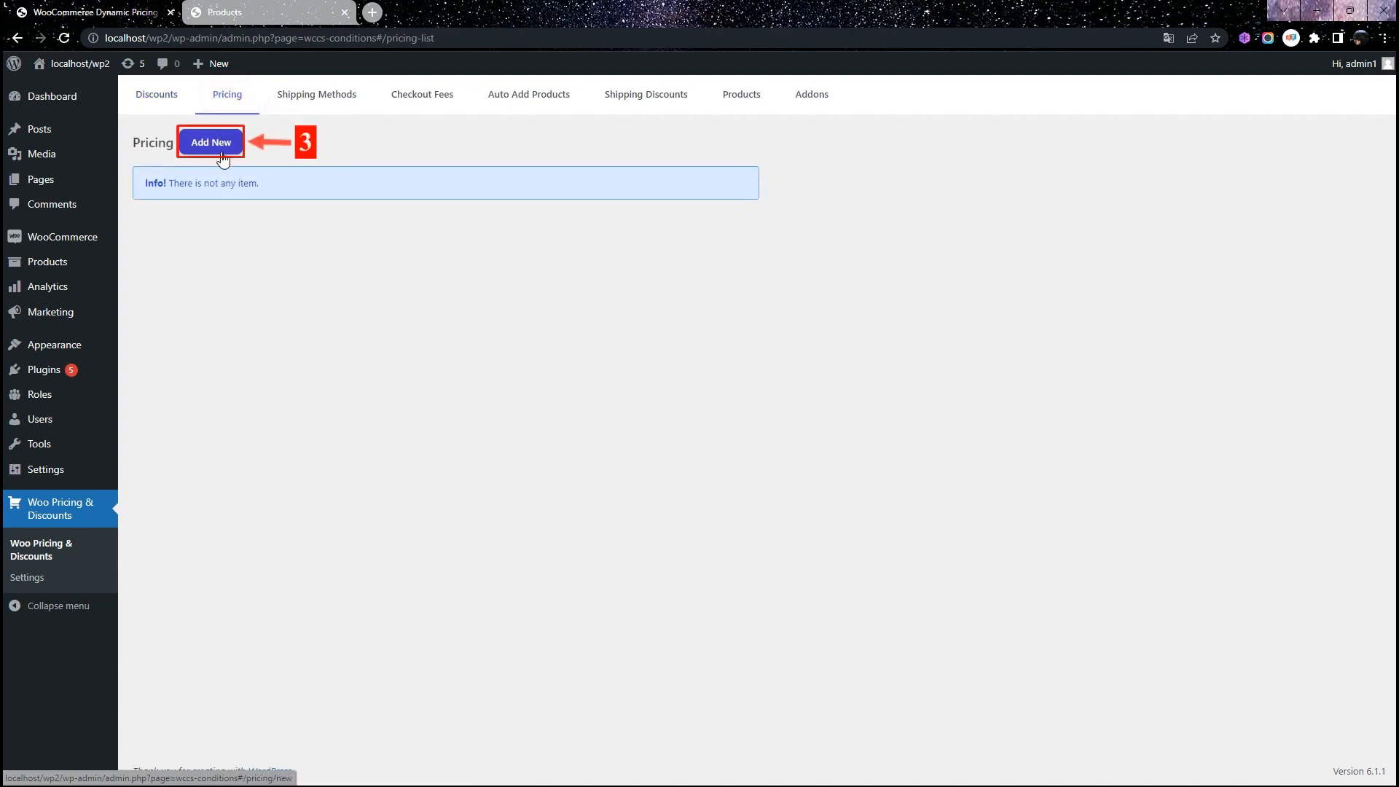
{"action": "left_click", "coordinate": [202, 155]}
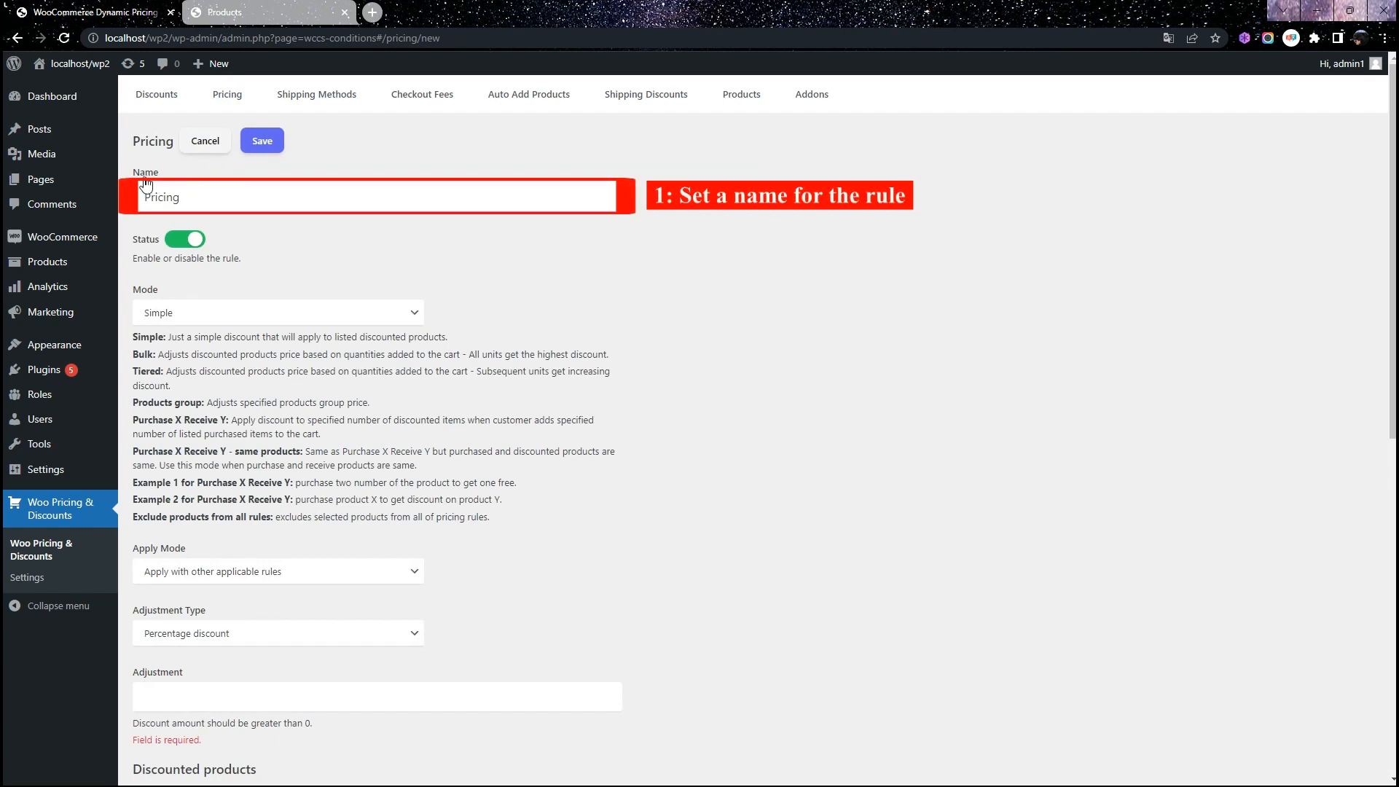
{"action": "double_click", "coordinate": [190, 199]}
{"action": "key", "text": "BackSpace"}
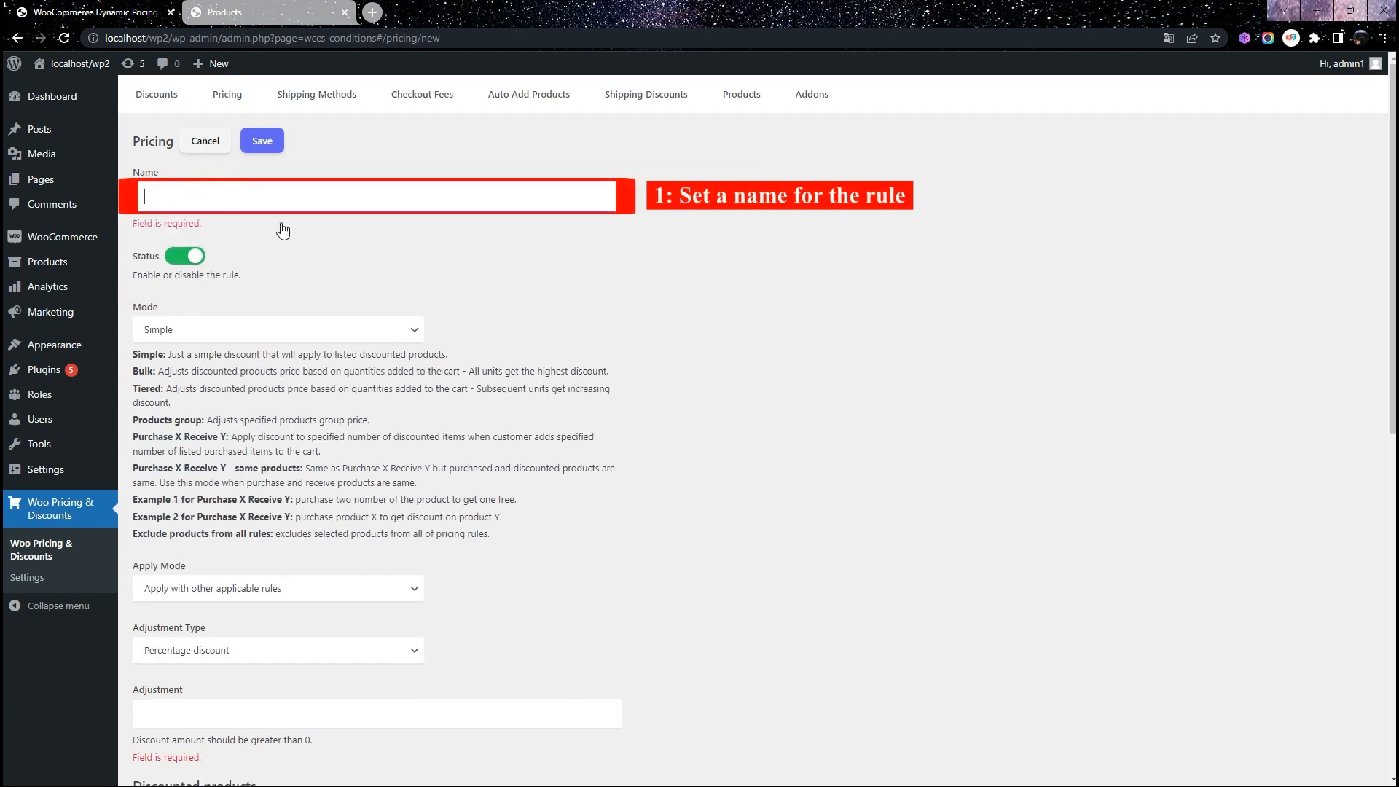
{"action": "type", "text": "Bundle discount for categories"}
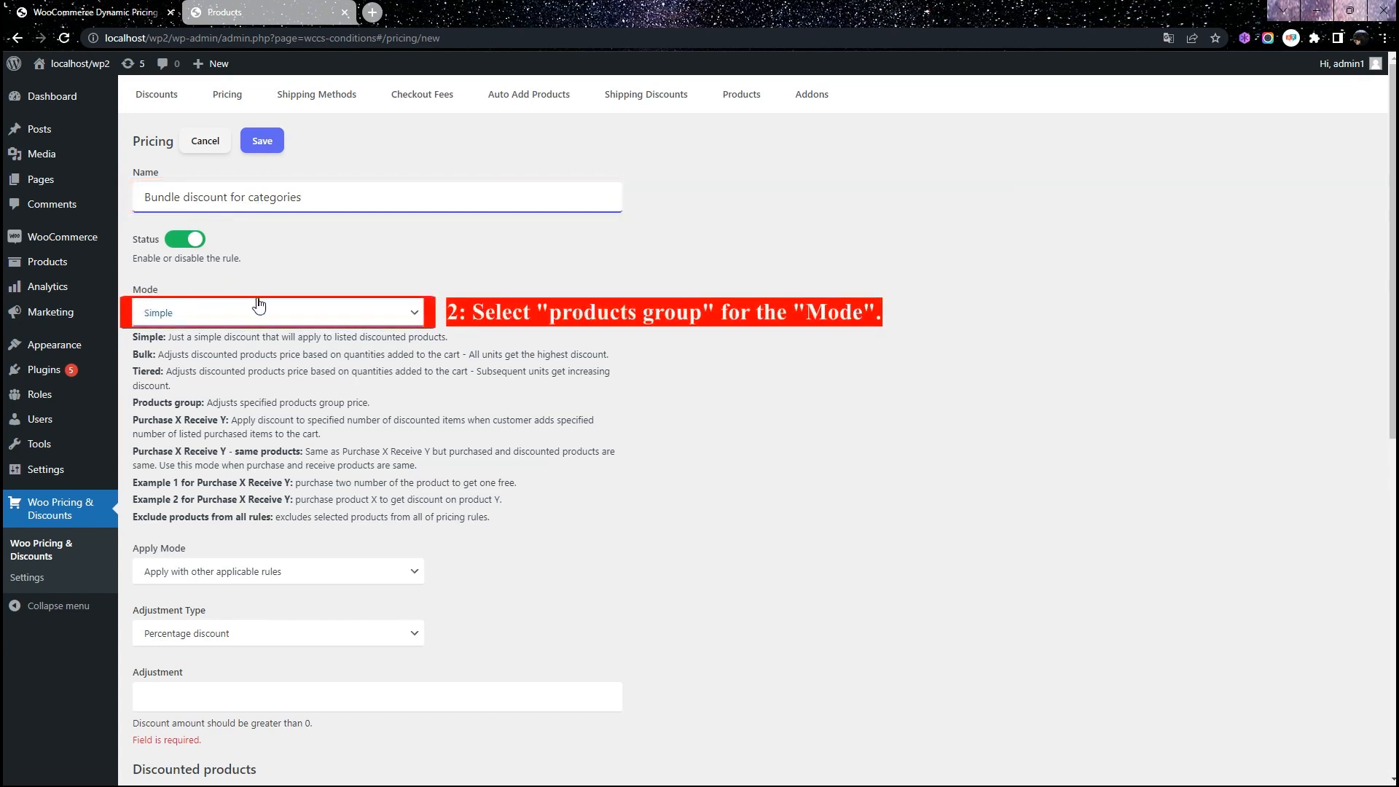
Step: Set the category bundle rule's mode to Products group and enable Repeat
{"action": "left_click", "coordinate": [362, 319]}
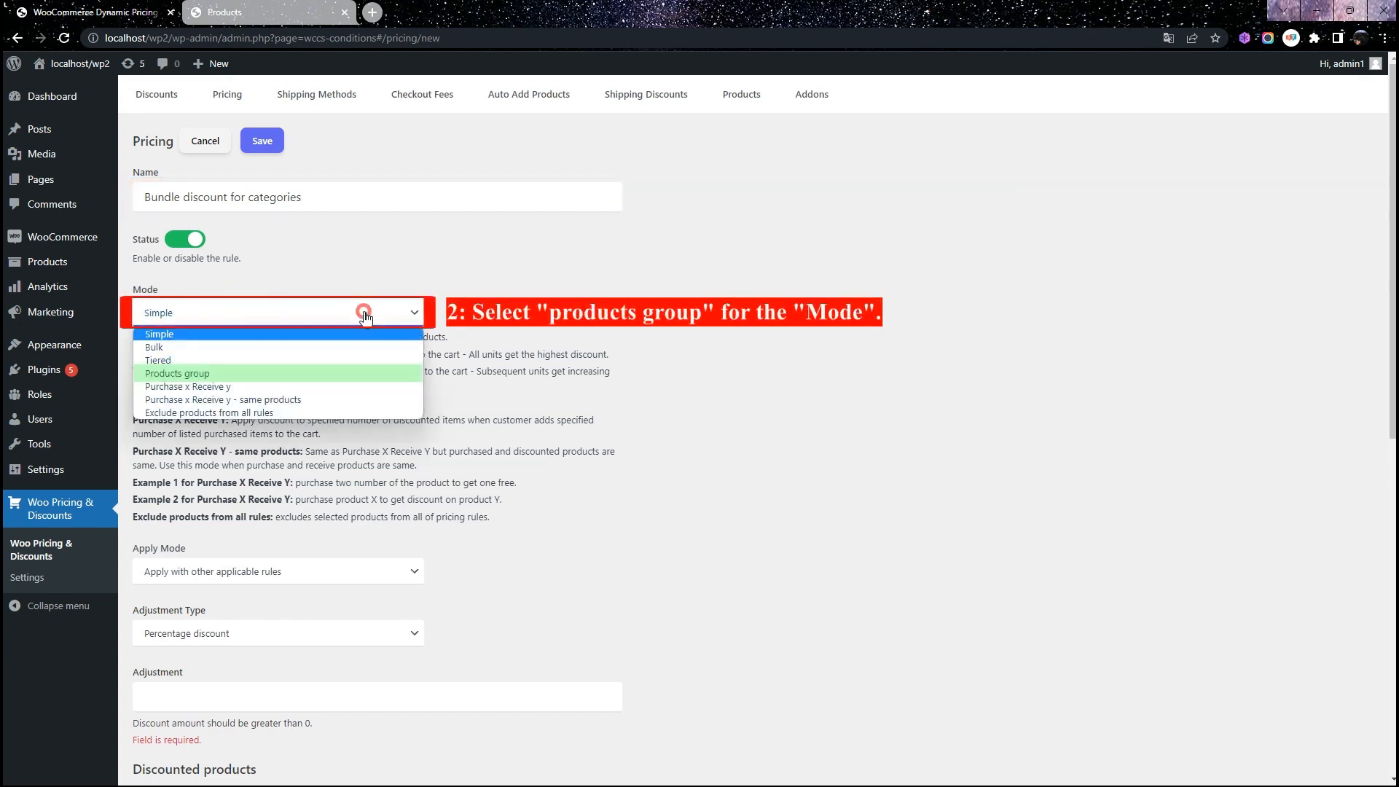
{"action": "left_click", "coordinate": [184, 375]}
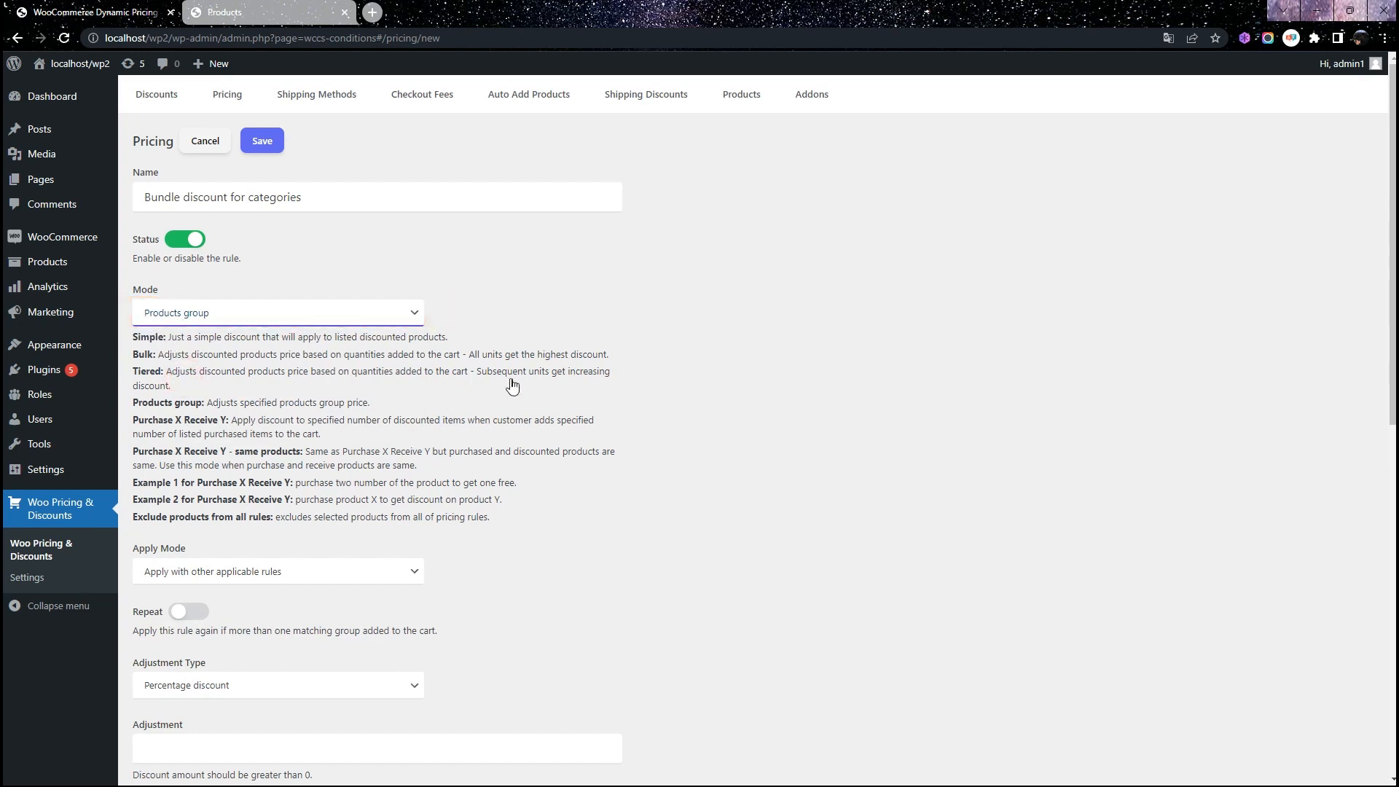
{"action": "scroll", "coordinate": [457, 376], "scroll_direction": "down", "scroll_amount": 6}
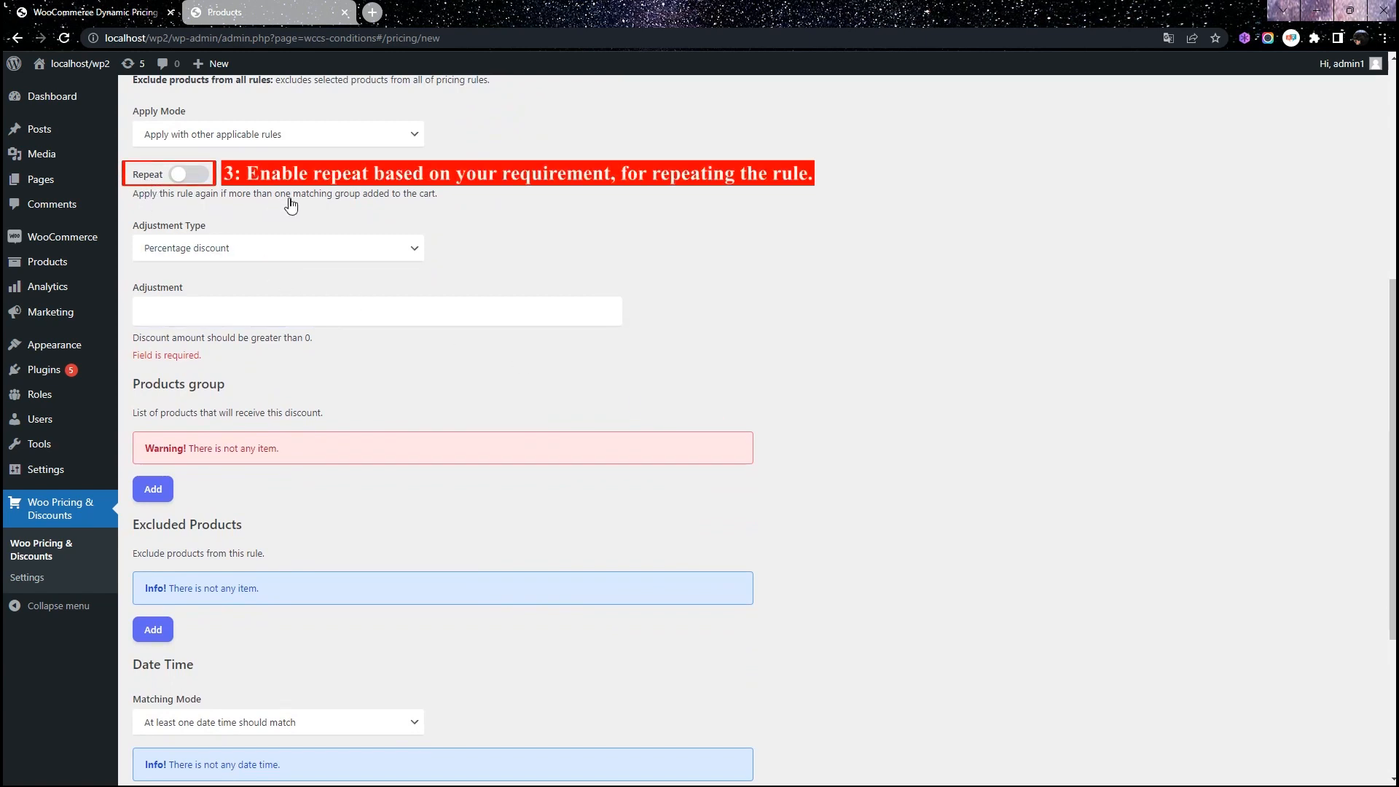
{"action": "left_click", "coordinate": [189, 178]}
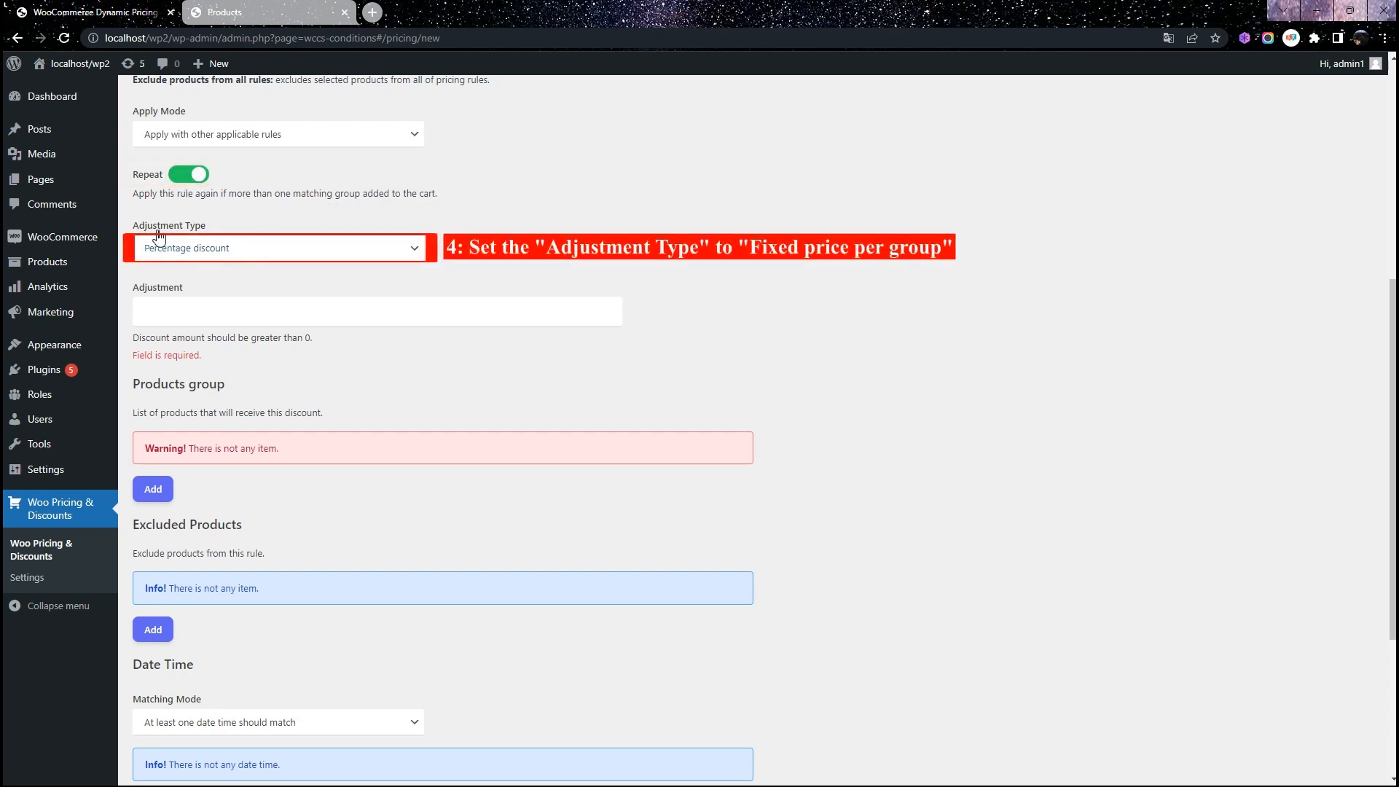
Step: Set the rule's adjustment type to Fixed price per group with an adjustment of 50
{"action": "left_click", "coordinate": [352, 253]}
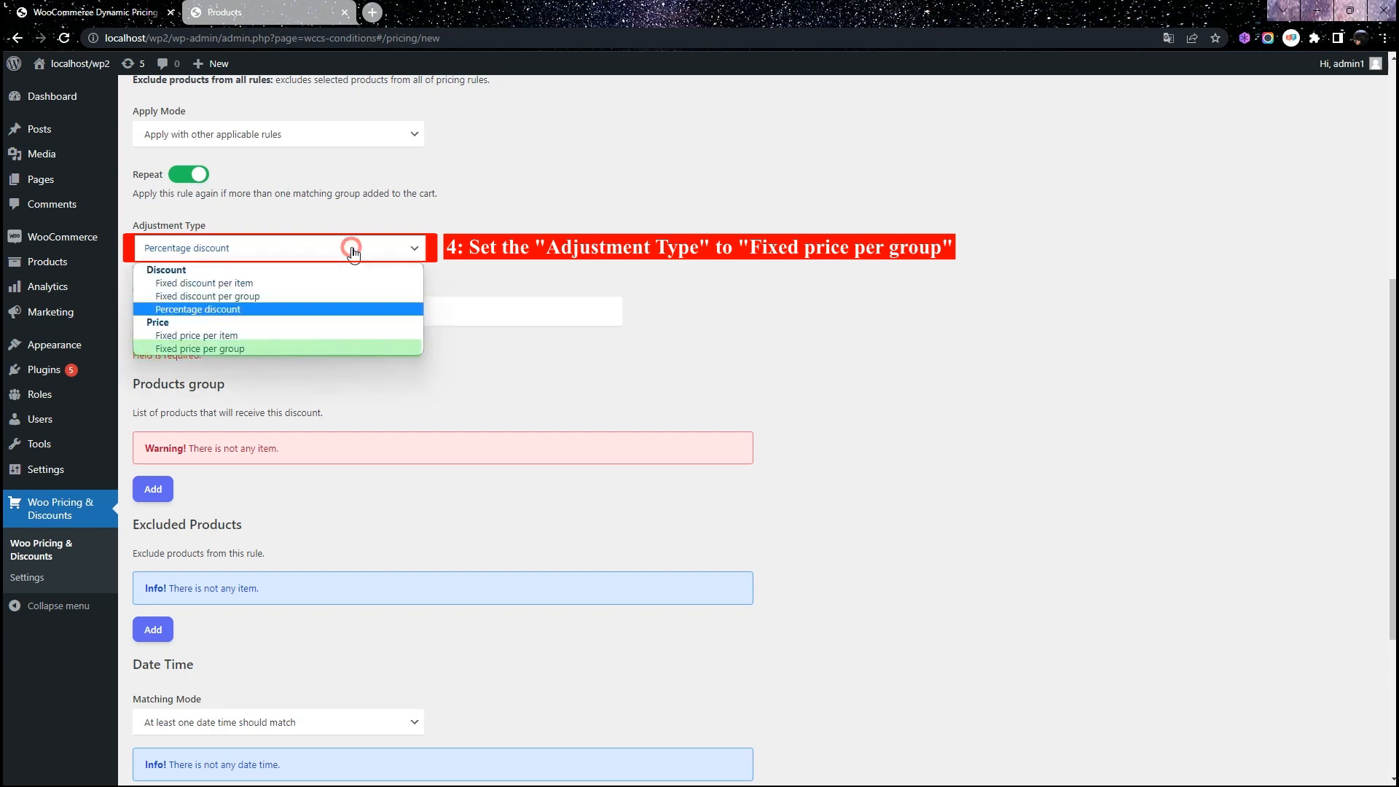
{"action": "left_click", "coordinate": [208, 350]}
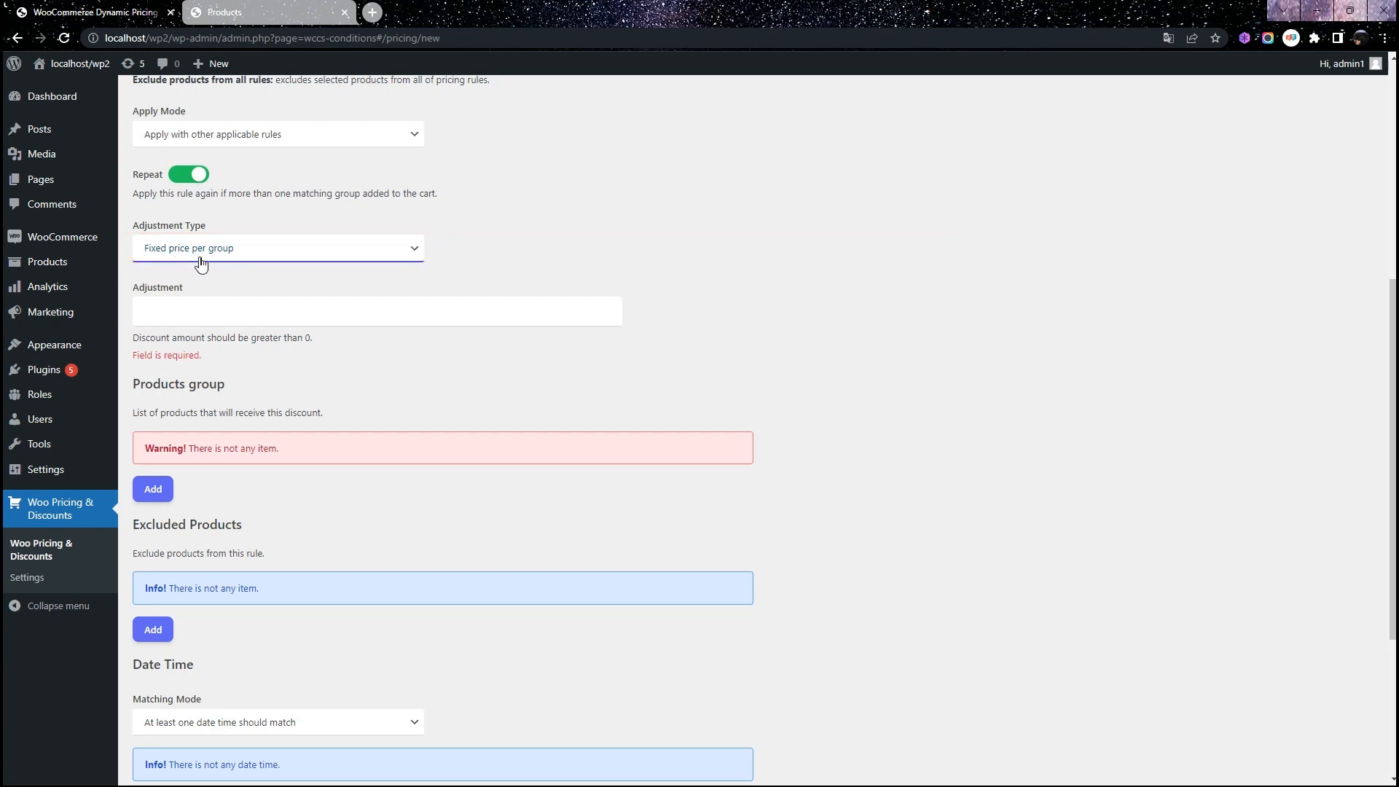
{"action": "left_click", "coordinate": [181, 309]}
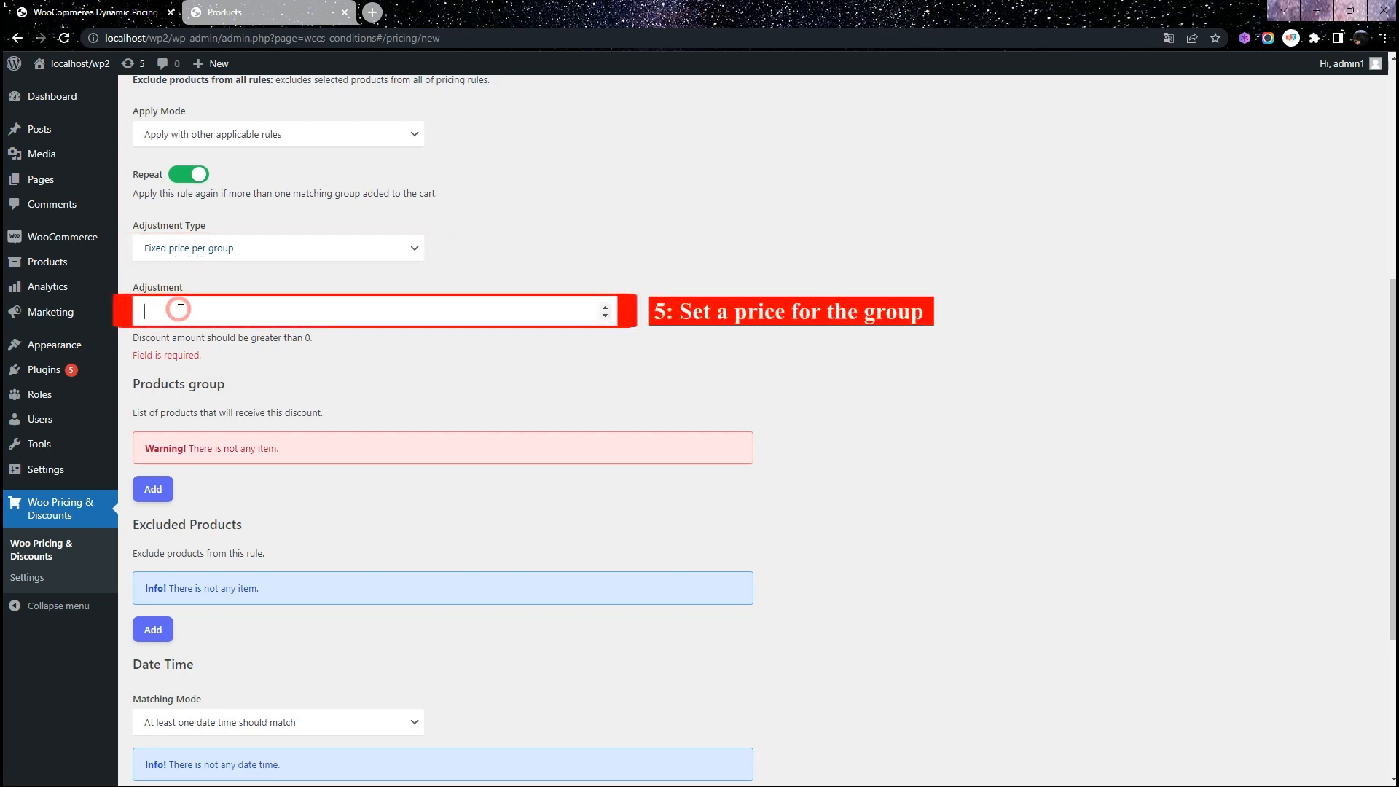
{"action": "type", "text": "50"}
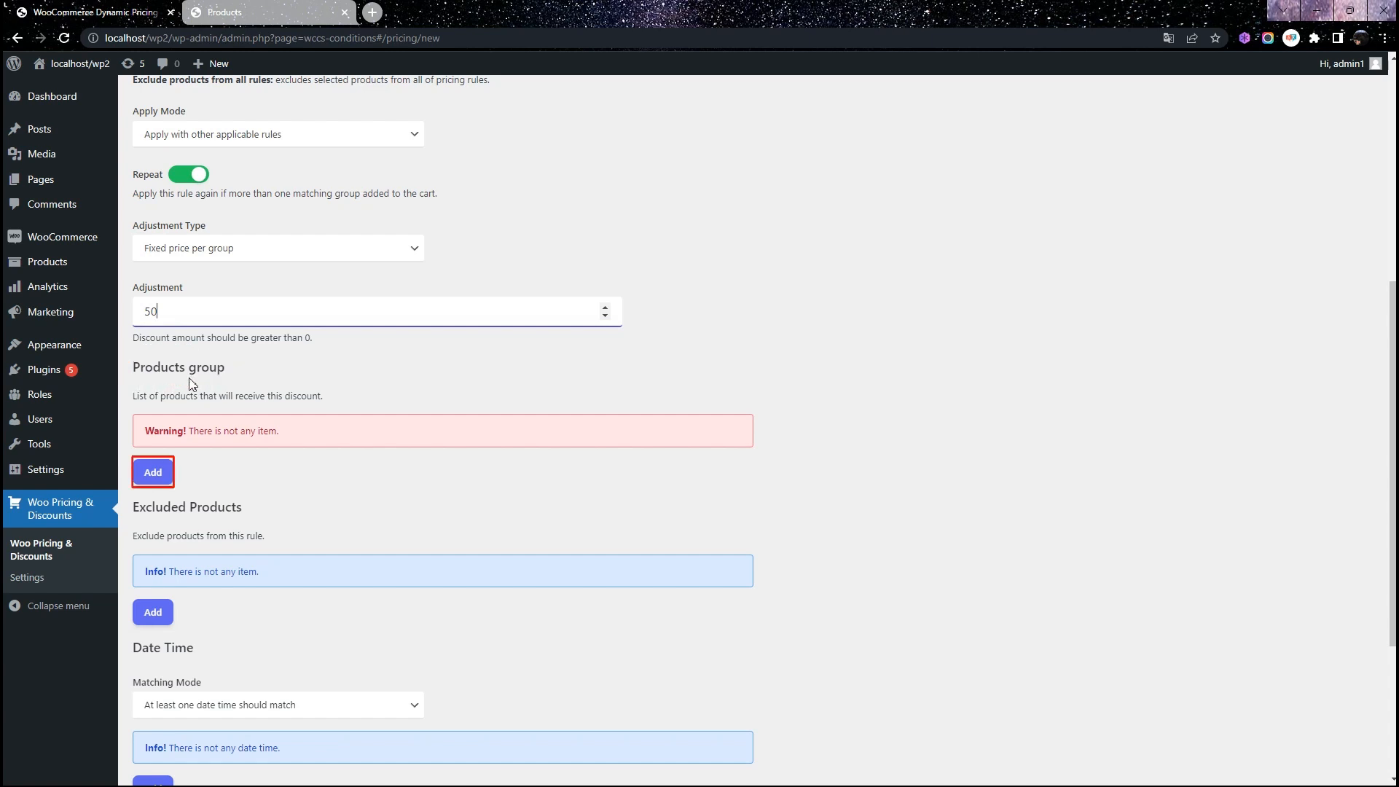
Step: Add a products group entry with quantity 2 and set its product condition to Categories in list
{"action": "left_click", "coordinate": [155, 483]}
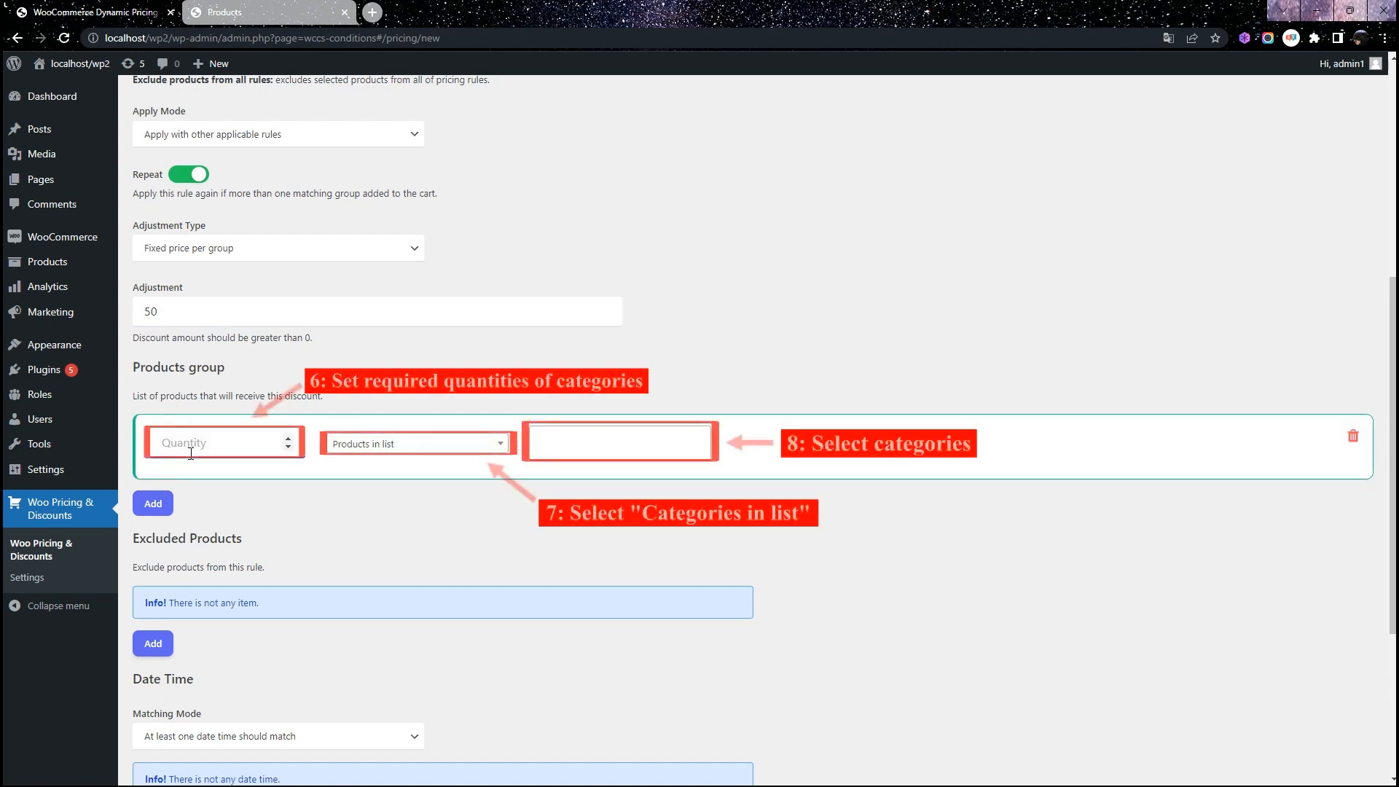
{"action": "left_click", "coordinate": [225, 447]}
{"action": "type", "text": "2"}
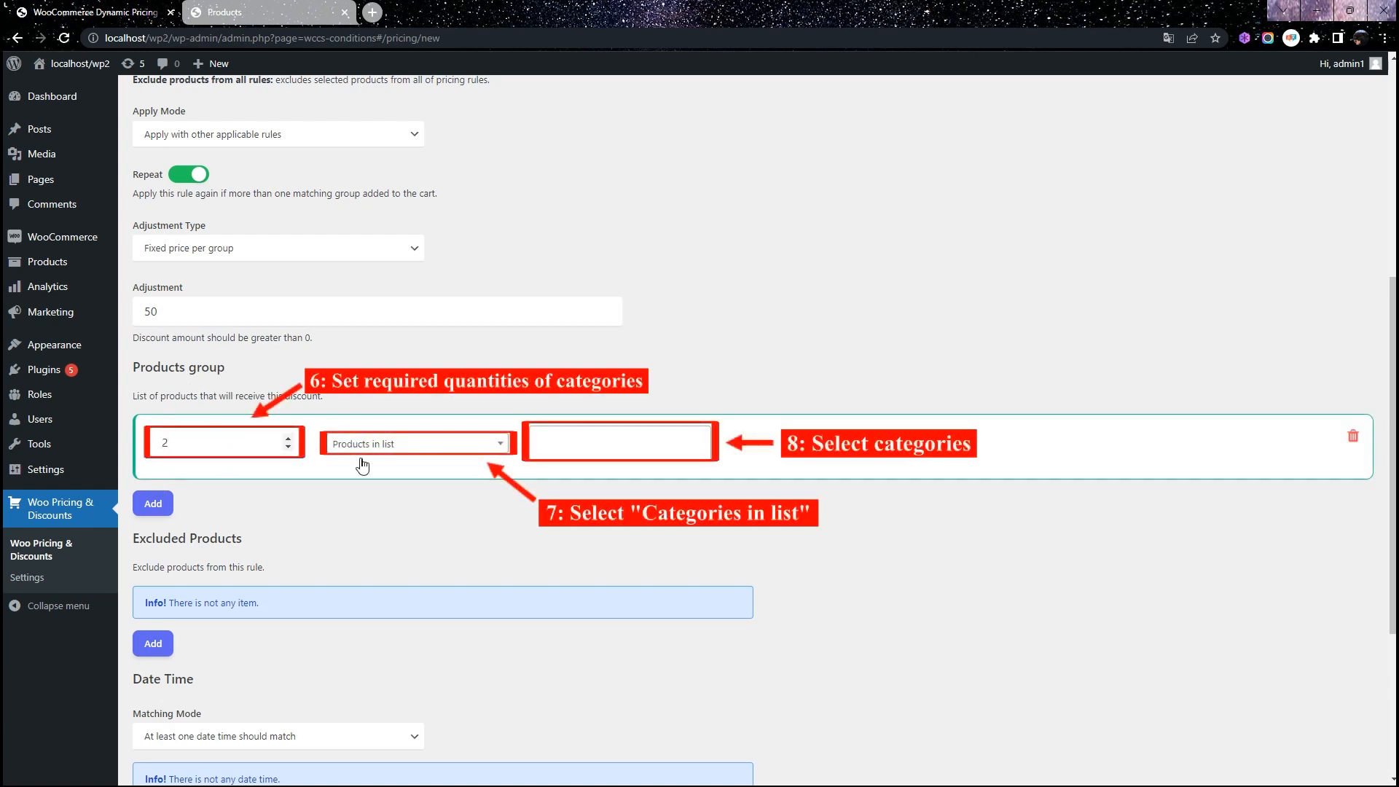
{"action": "left_click", "coordinate": [484, 448]}
{"action": "left_click", "coordinate": [447, 478]}
{"action": "type", "text": "cat"}
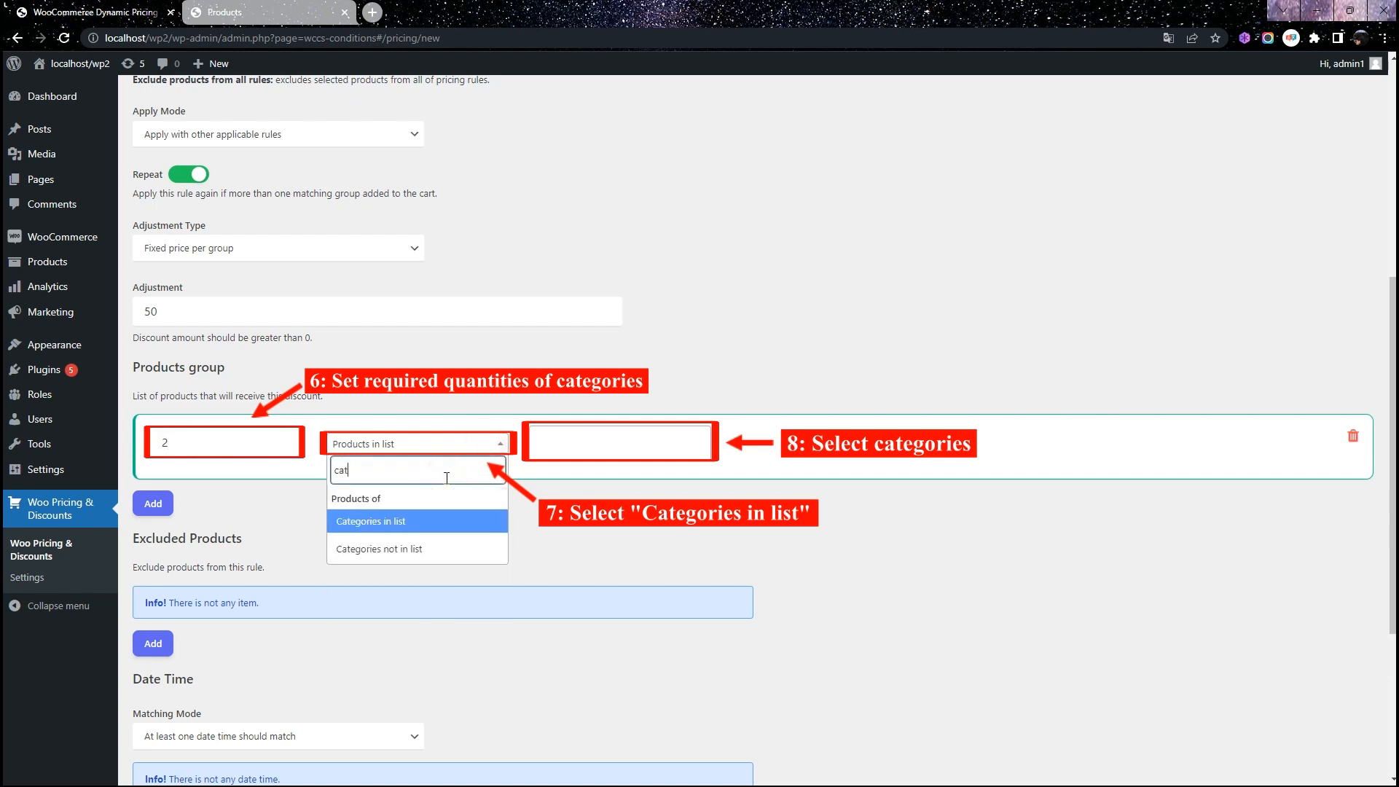
{"action": "left_click", "coordinate": [388, 534]}
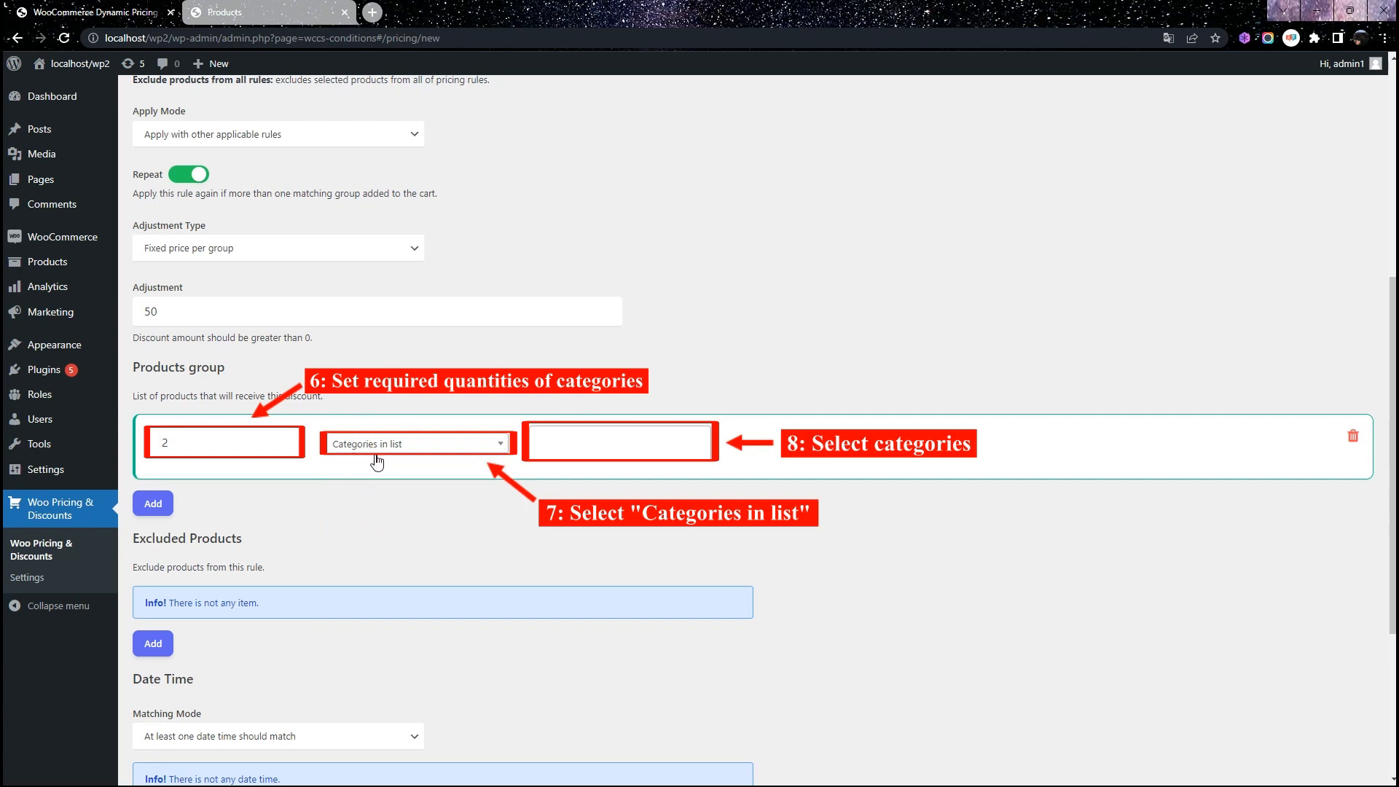
Step: Choose the Clothing/Hoodies and Clothing/Tshirts categories for the group entry, and save the pricing rule
{"action": "left_click", "coordinate": [565, 446]}
{"action": "type", "text": "hood"}
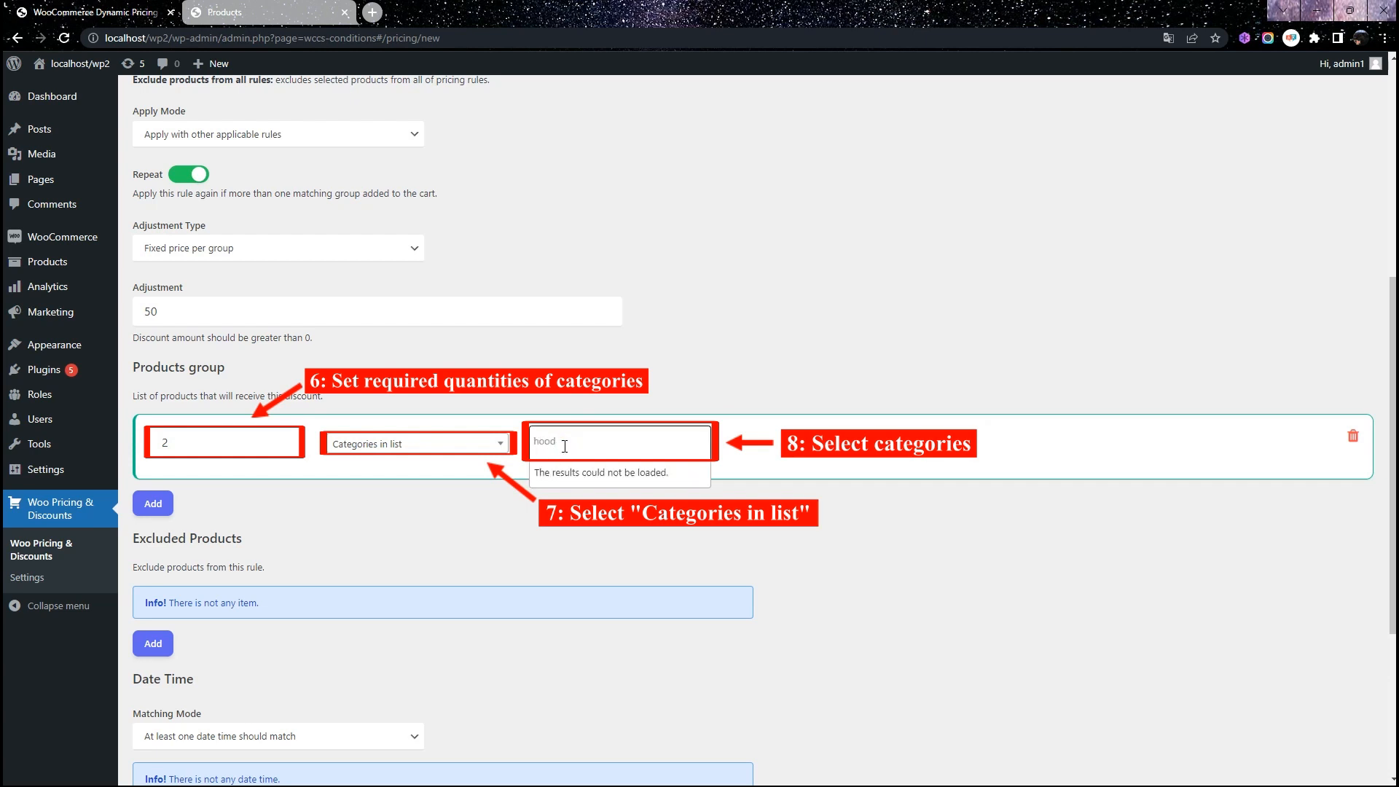
{"action": "left_click", "coordinate": [572, 473]}
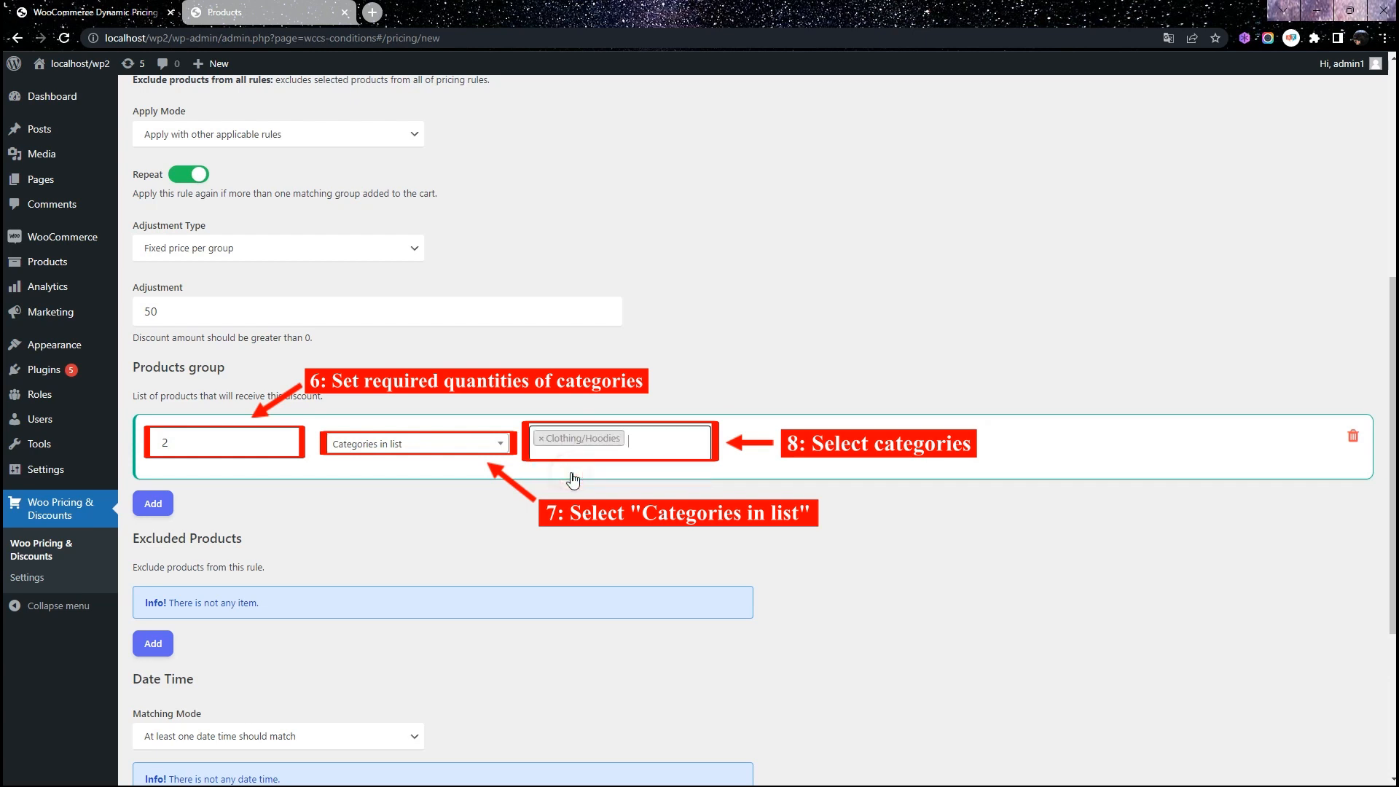
{"action": "type", "text": "tshi"}
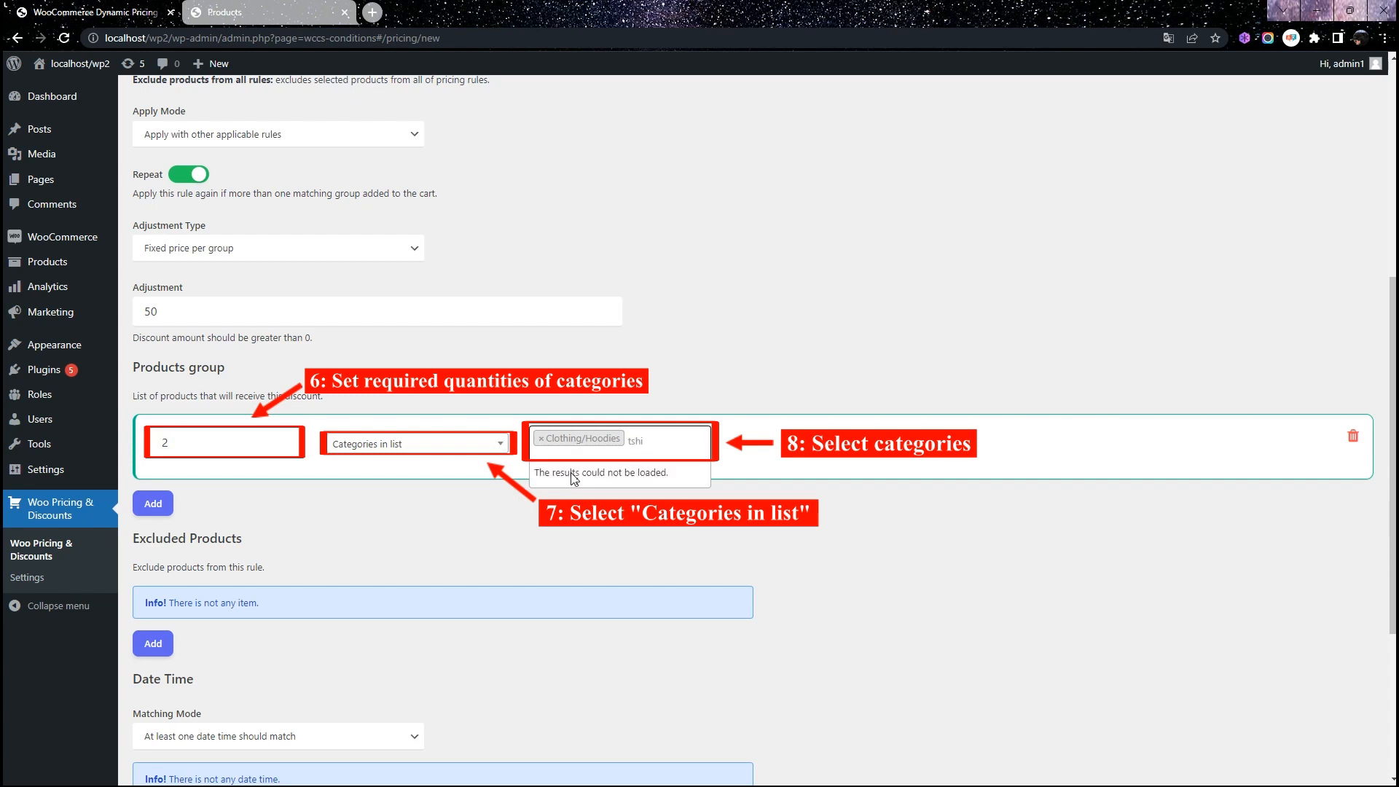
{"action": "left_click", "coordinate": [572, 473]}
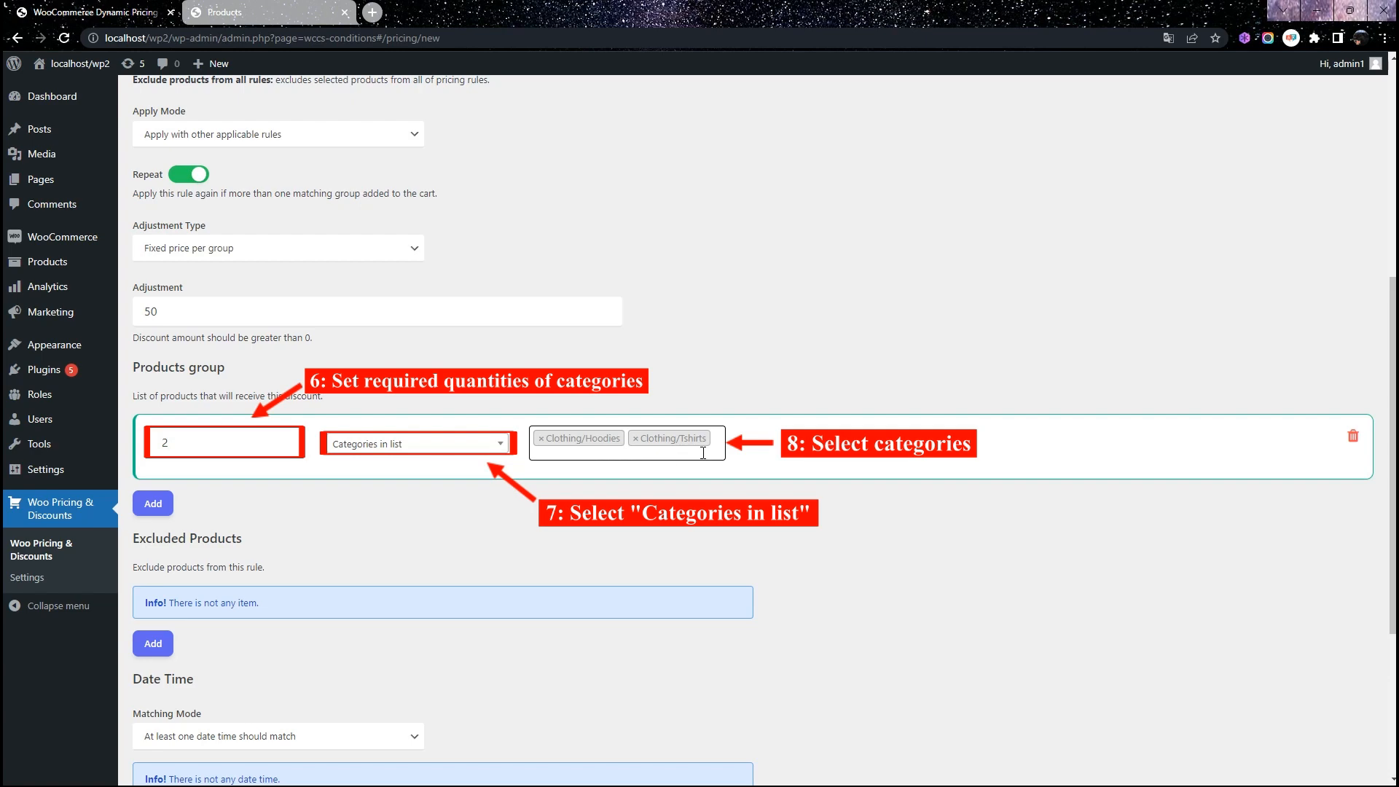
{"action": "scroll", "coordinate": [493, 491], "scroll_direction": "up", "scroll_amount": 5}
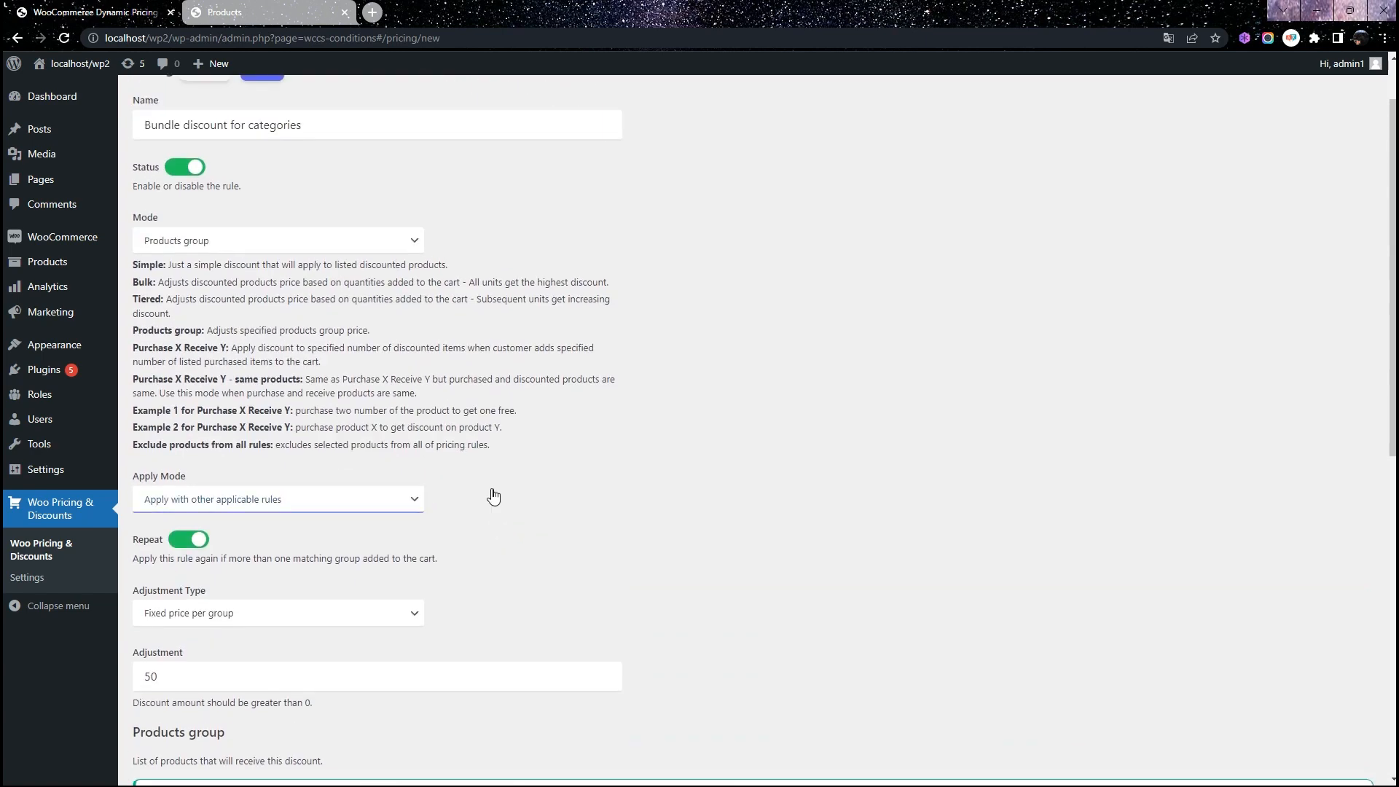
{"action": "scroll", "coordinate": [494, 496], "scroll_direction": "up", "scroll_amount": 1}
{"action": "left_click", "coordinate": [265, 147]}
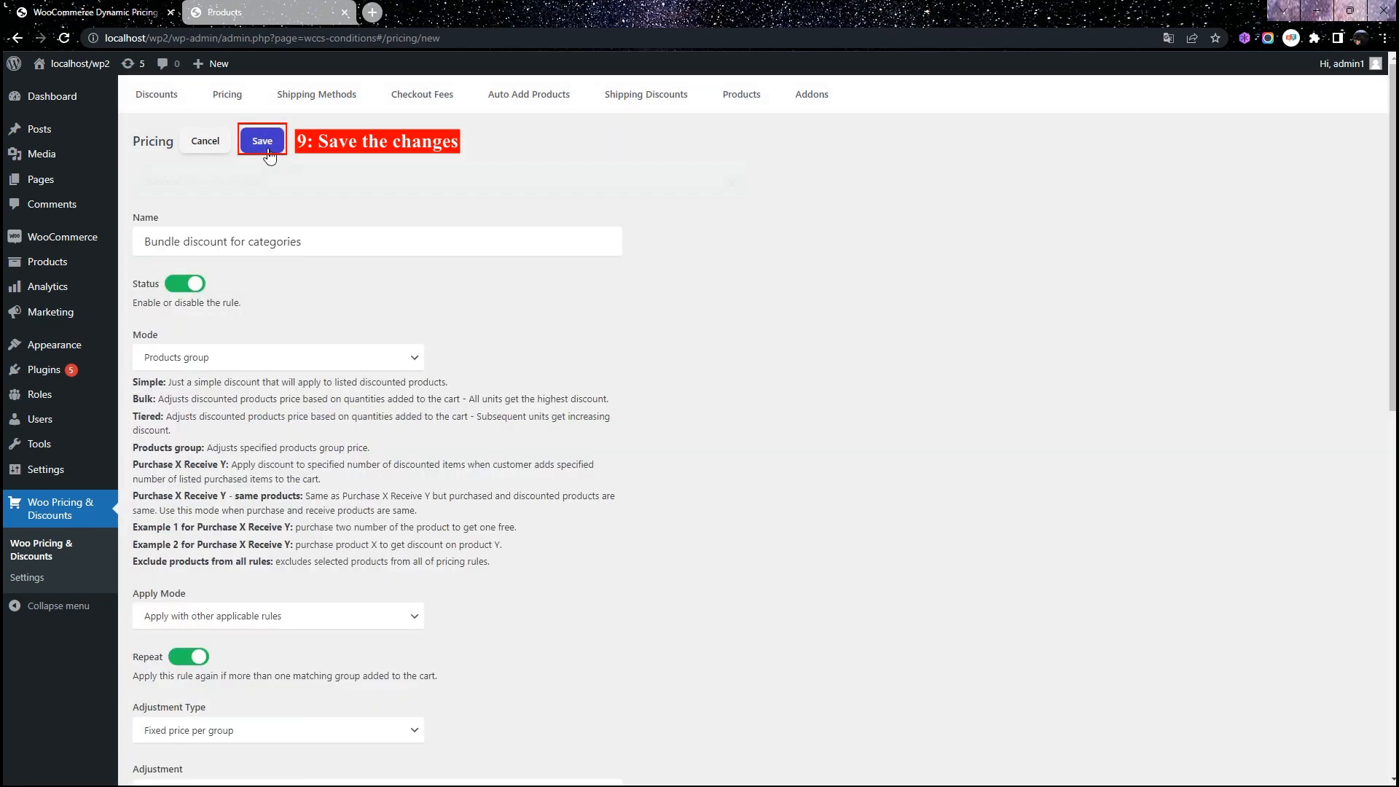
Step: In the shop, add the Hoodie with Zipper and the Polo to the basket, and view the cart's prices
{"action": "left_click", "coordinate": [273, 13]}
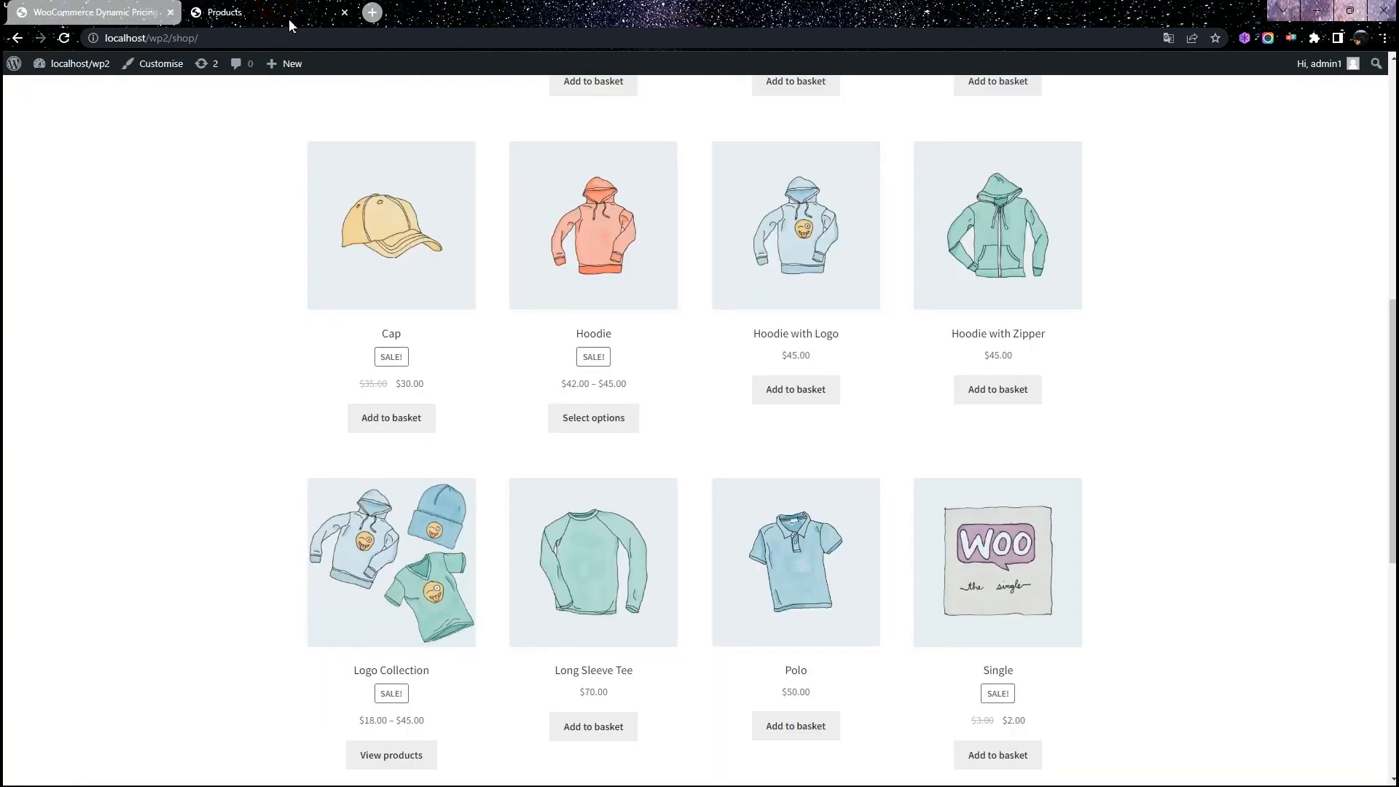
{"action": "left_click", "coordinate": [998, 394]}
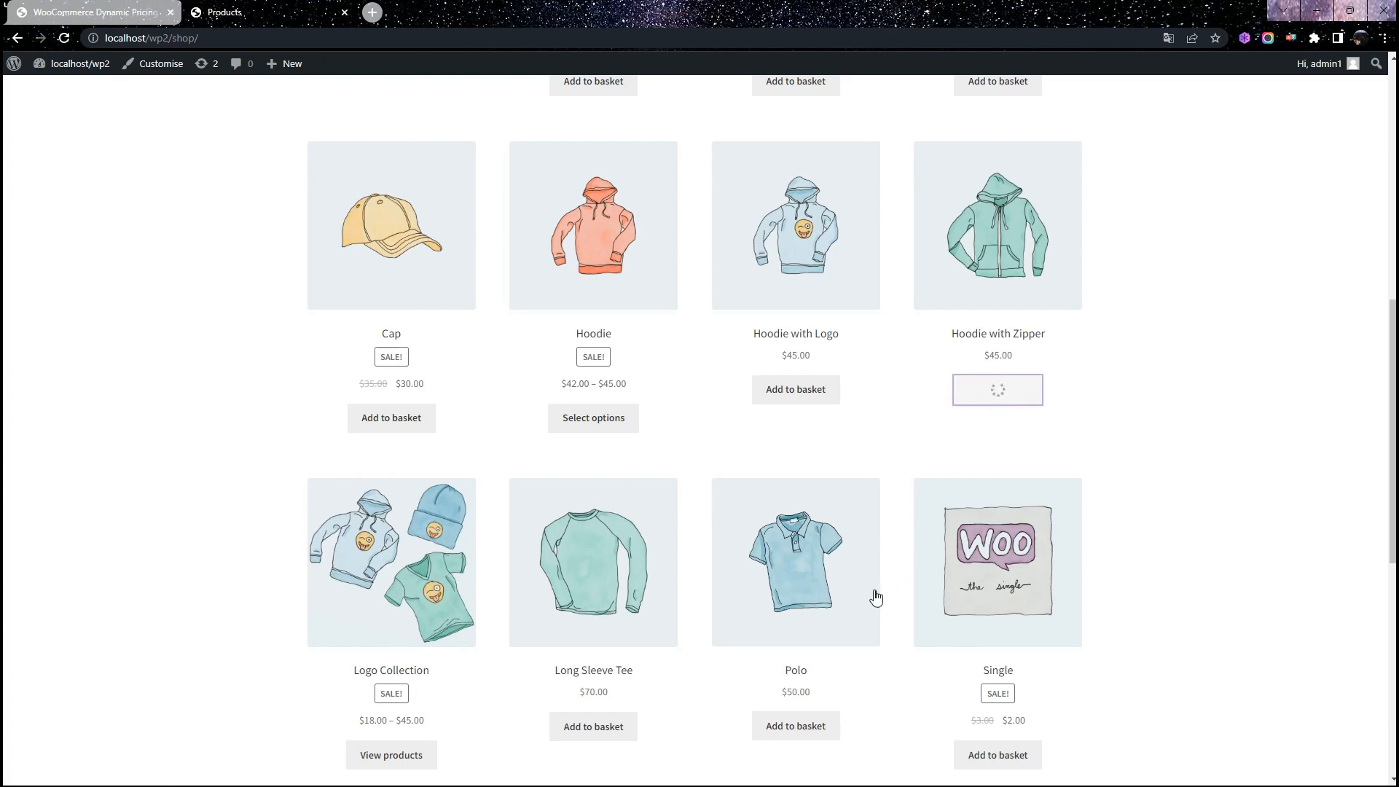
{"action": "left_click", "coordinate": [795, 726]}
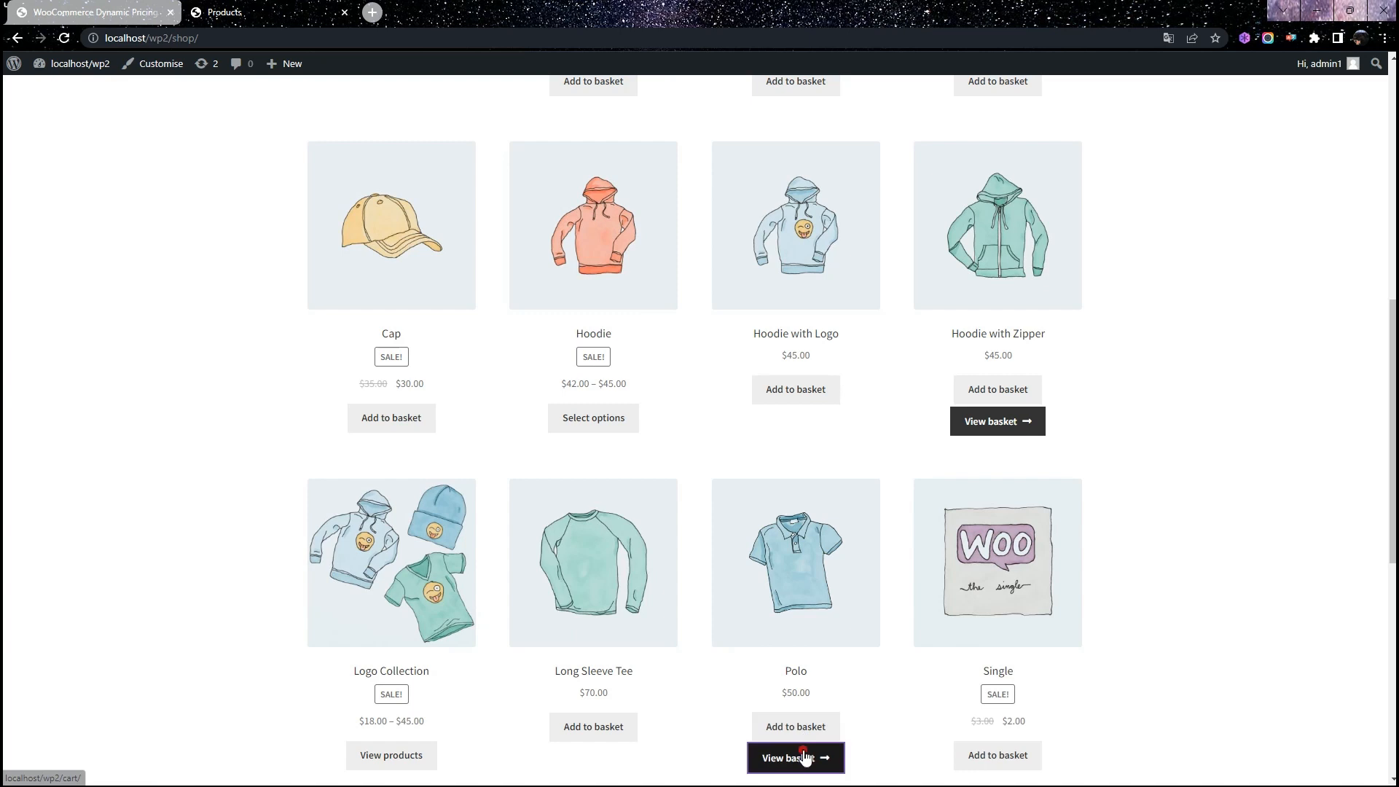
{"action": "left_click", "coordinate": [804, 759]}
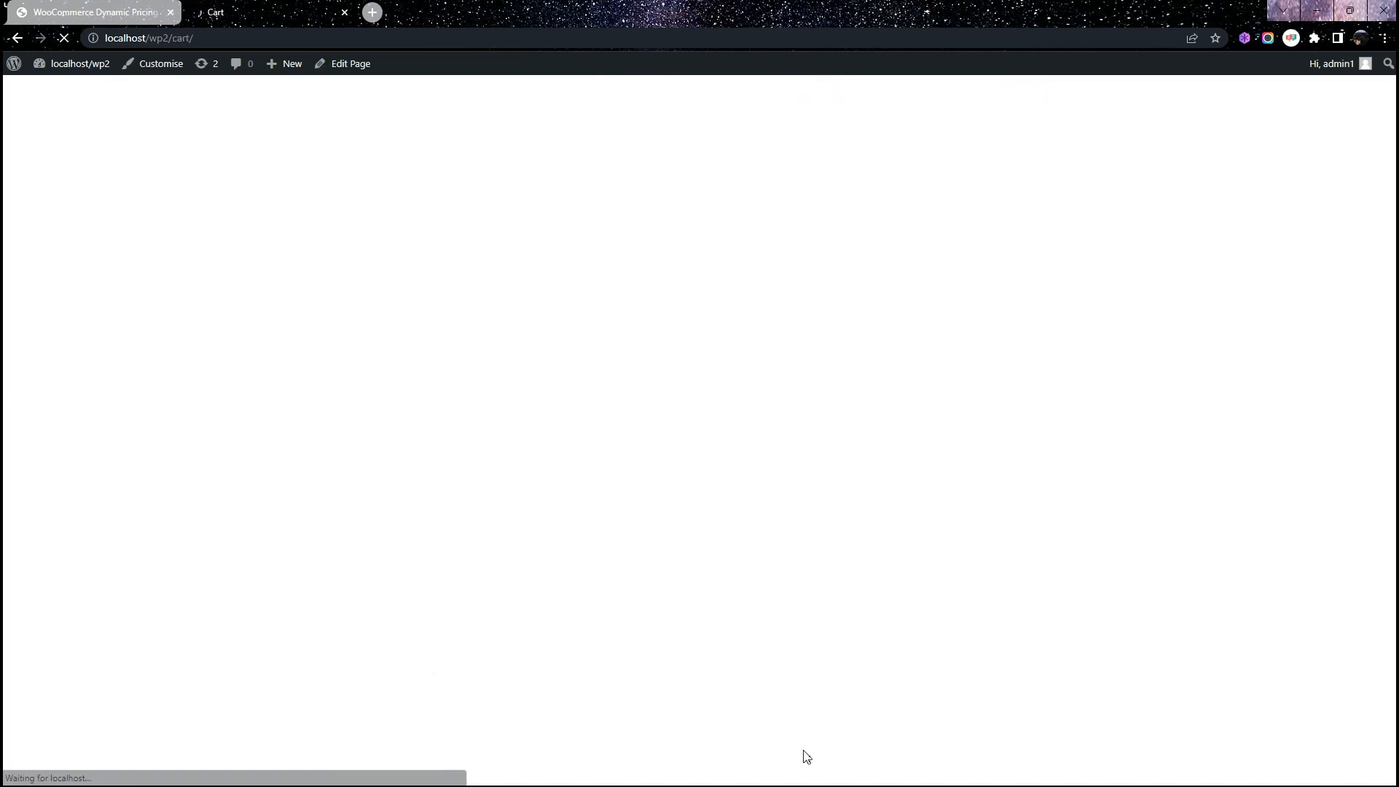
{"action": "scroll", "coordinate": [815, 676], "scroll_direction": "down", "scroll_amount": 4}
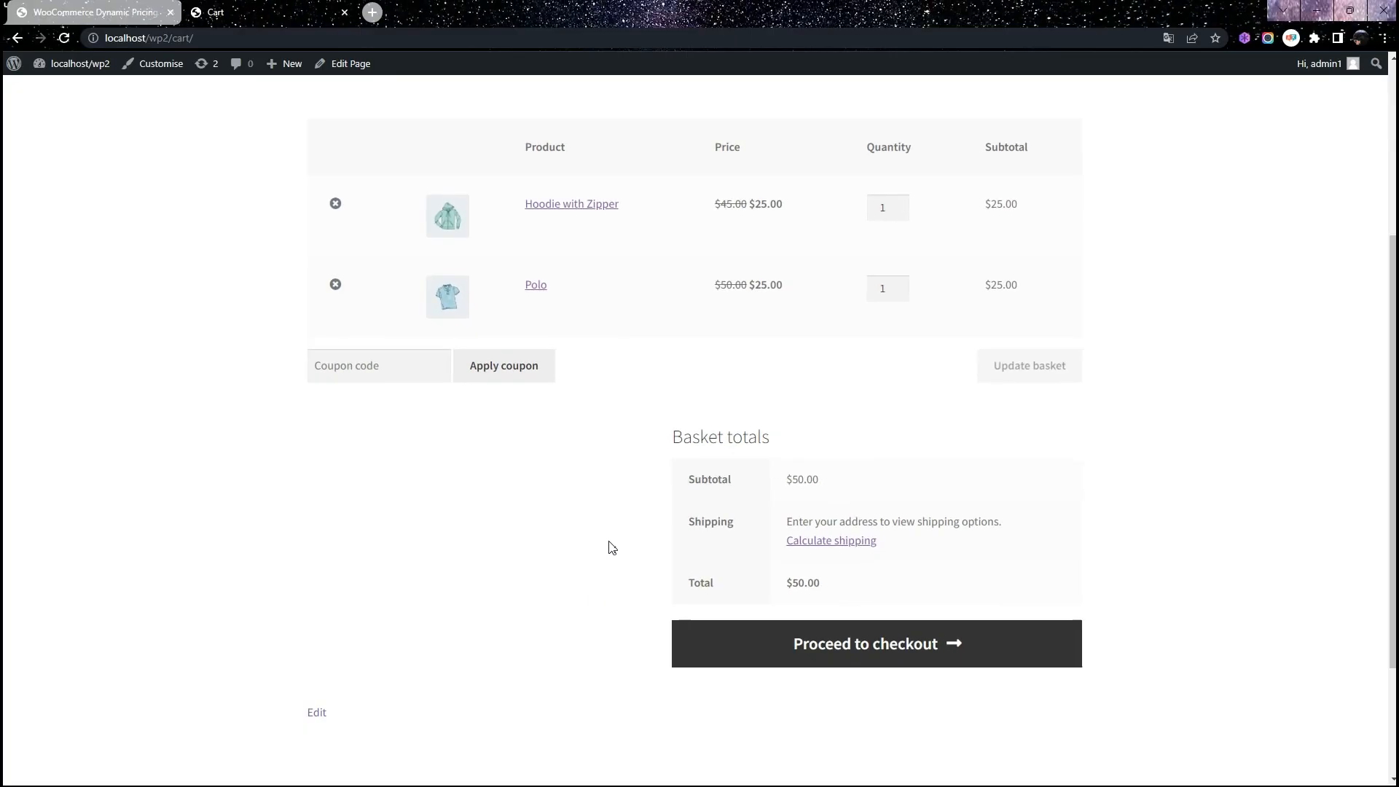
Step: Remove the Hoodie with Zipper from the cart, set the Polo's quantity to 2, and update the basket
{"action": "left_click", "coordinate": [335, 207]}
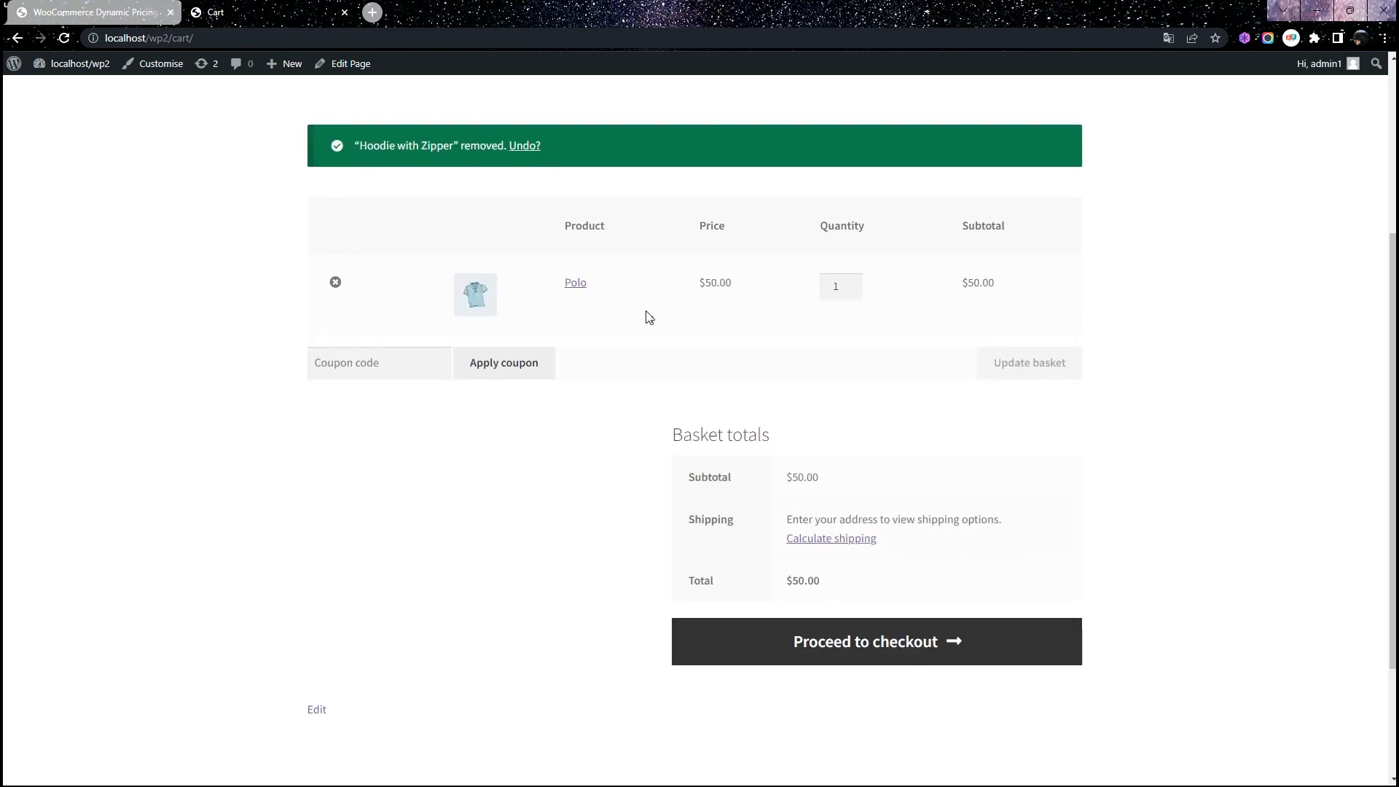
{"action": "mouse_move", "coordinate": [854, 298]}
{"action": "left_click", "coordinate": [853, 282]}
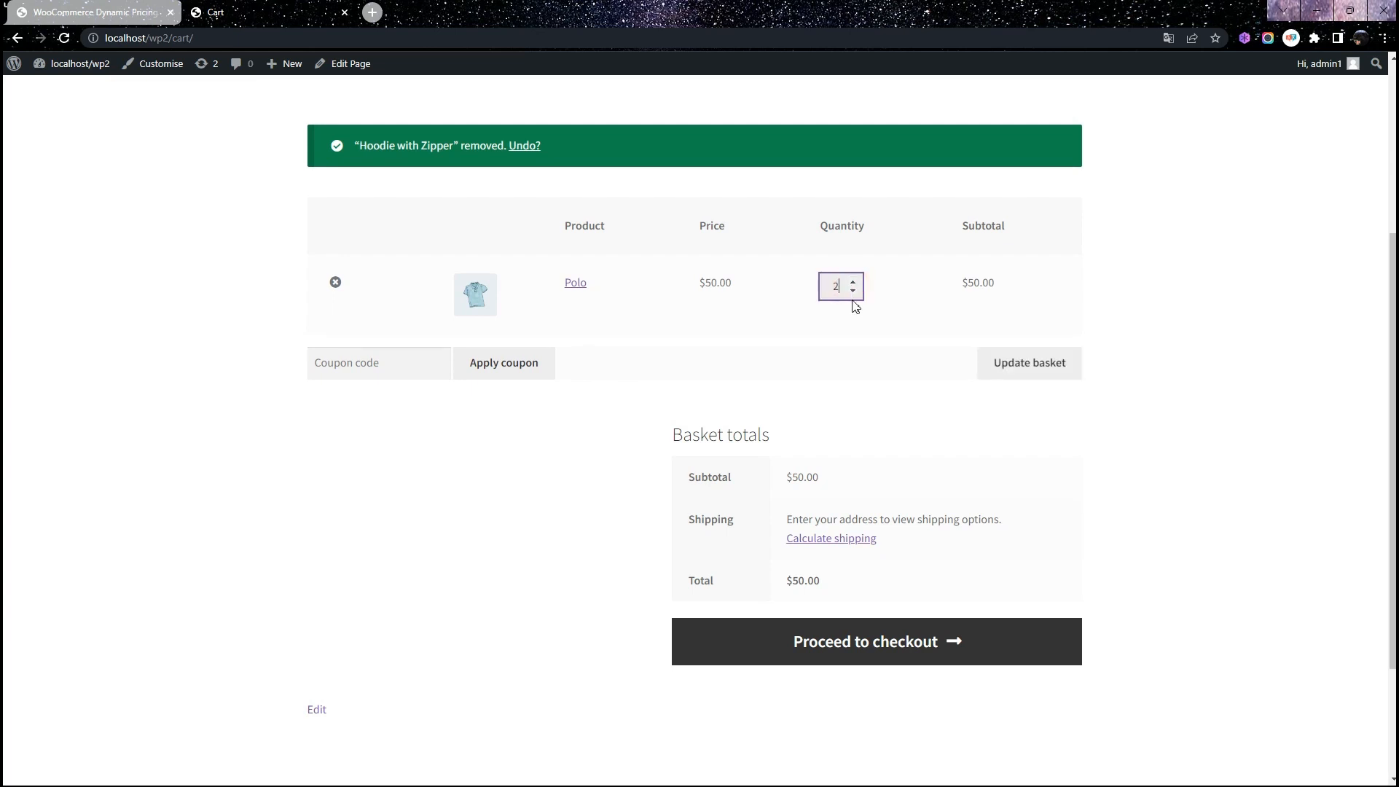
{"action": "left_click", "coordinate": [1020, 371]}
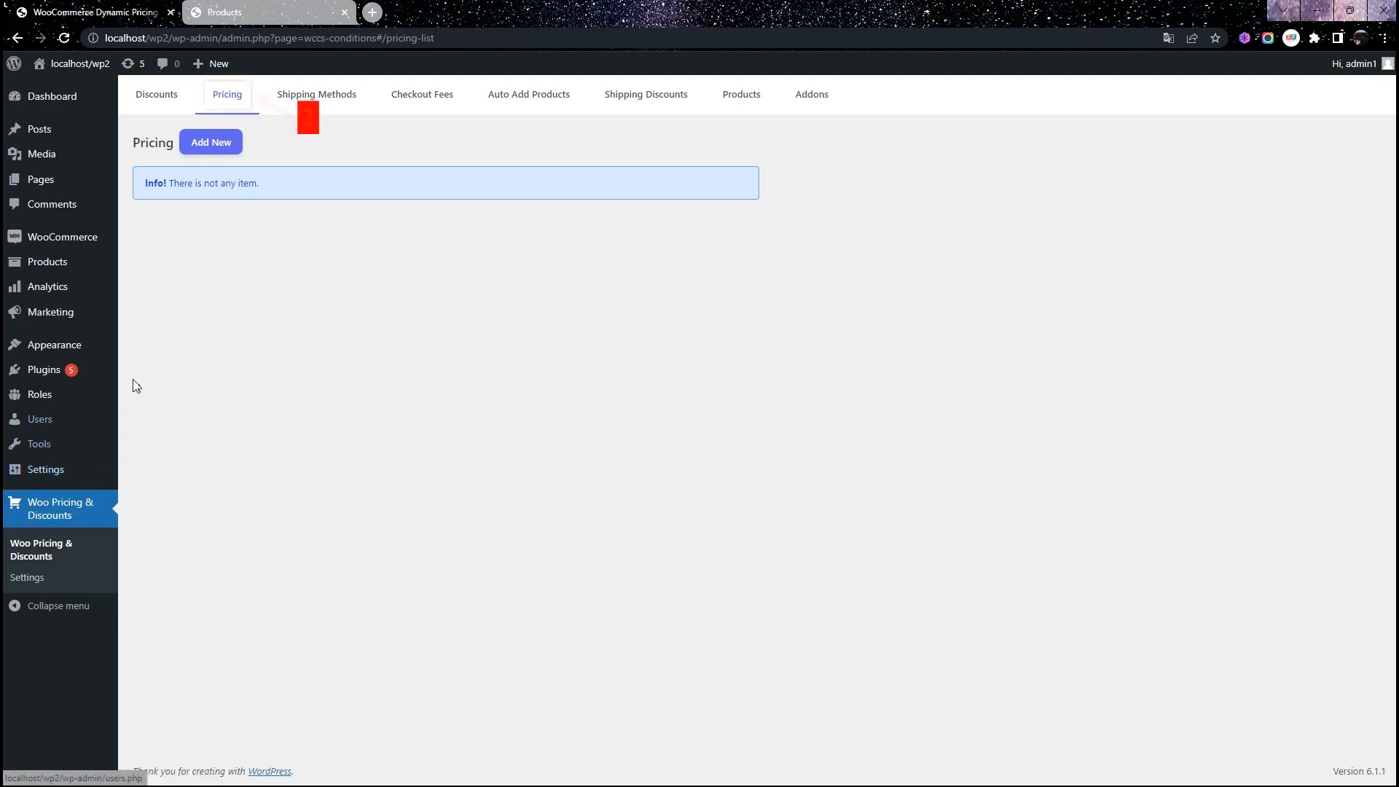
Step: In Woo Pricing & Discounts, add another new pricing rule and name it "Bundle discount for categories"
{"action": "left_click", "coordinate": [225, 110]}
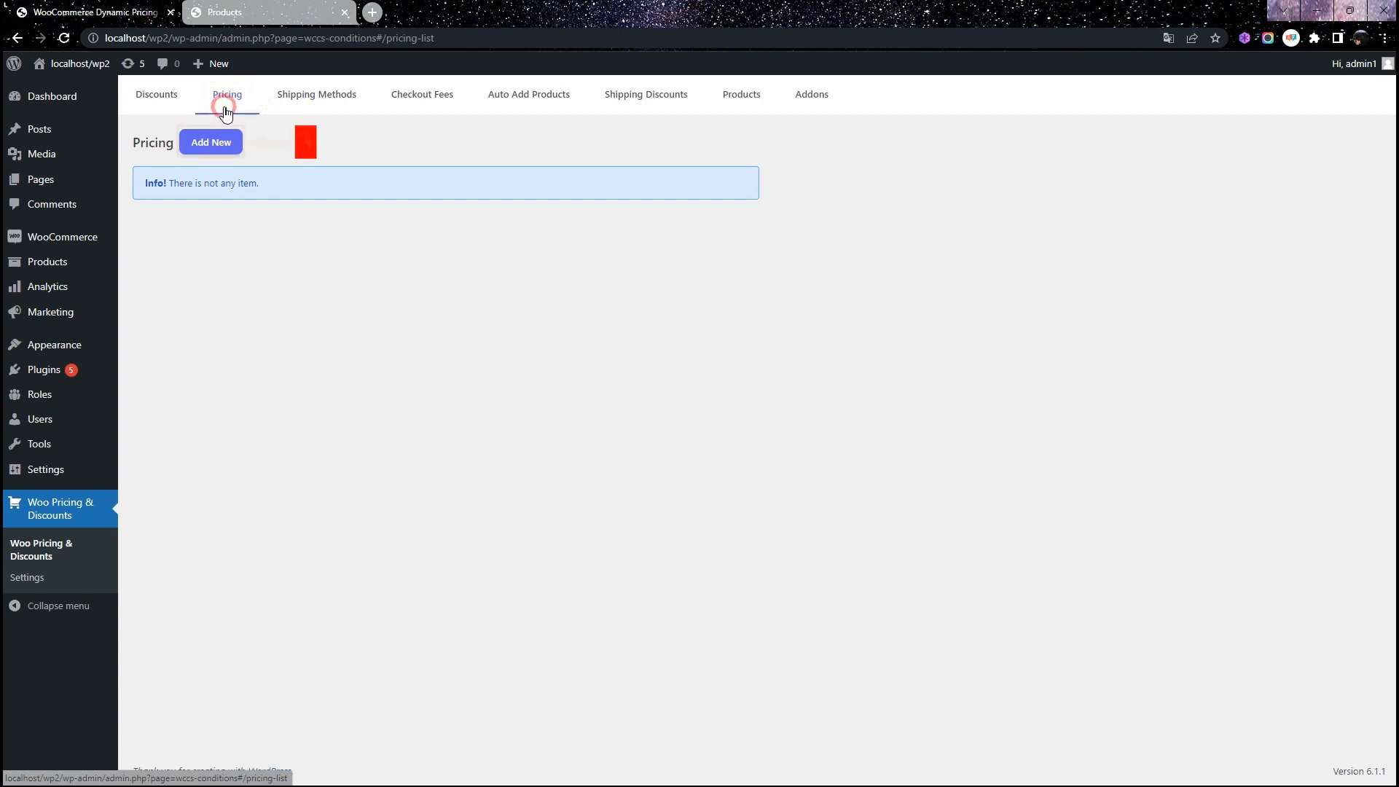
{"action": "left_click", "coordinate": [210, 151]}
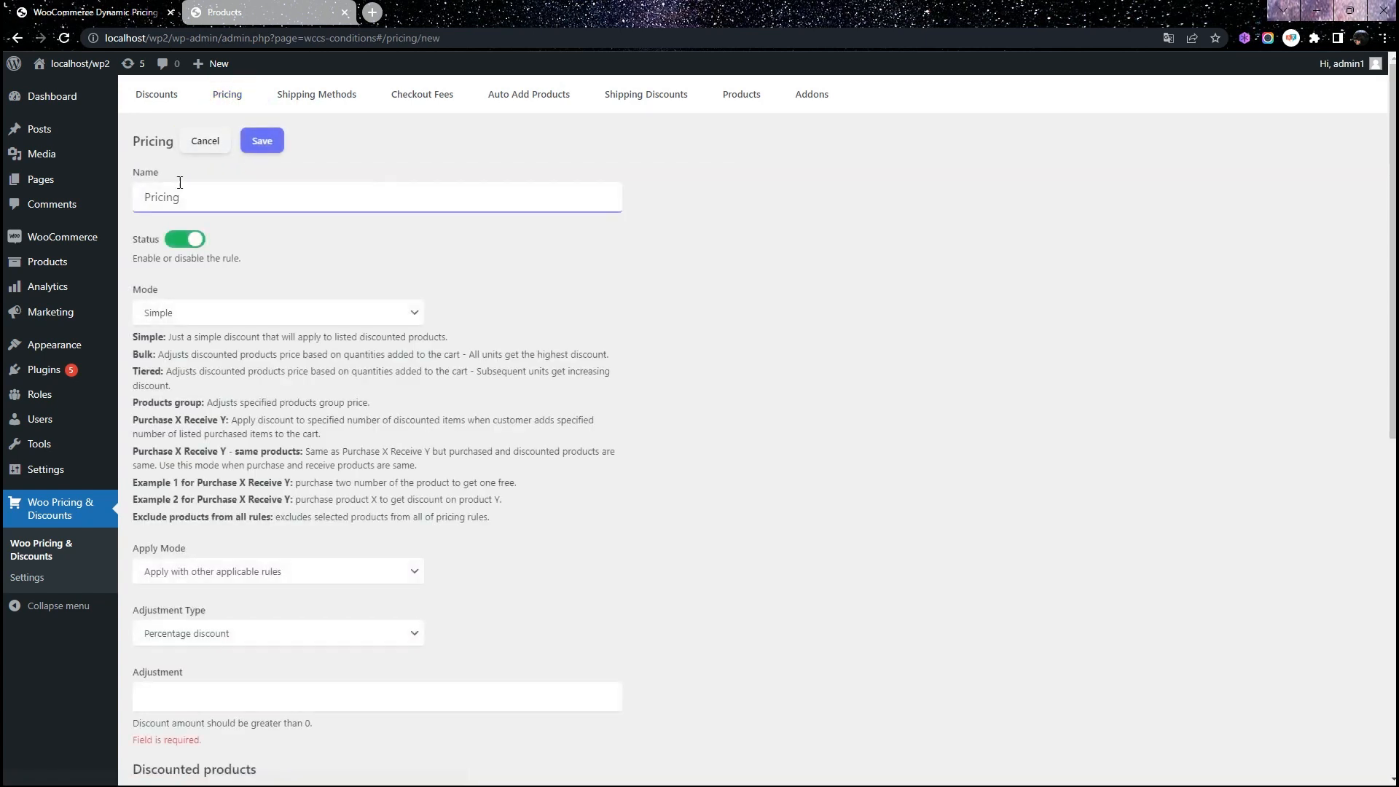
{"action": "double_click", "coordinate": [162, 197]}
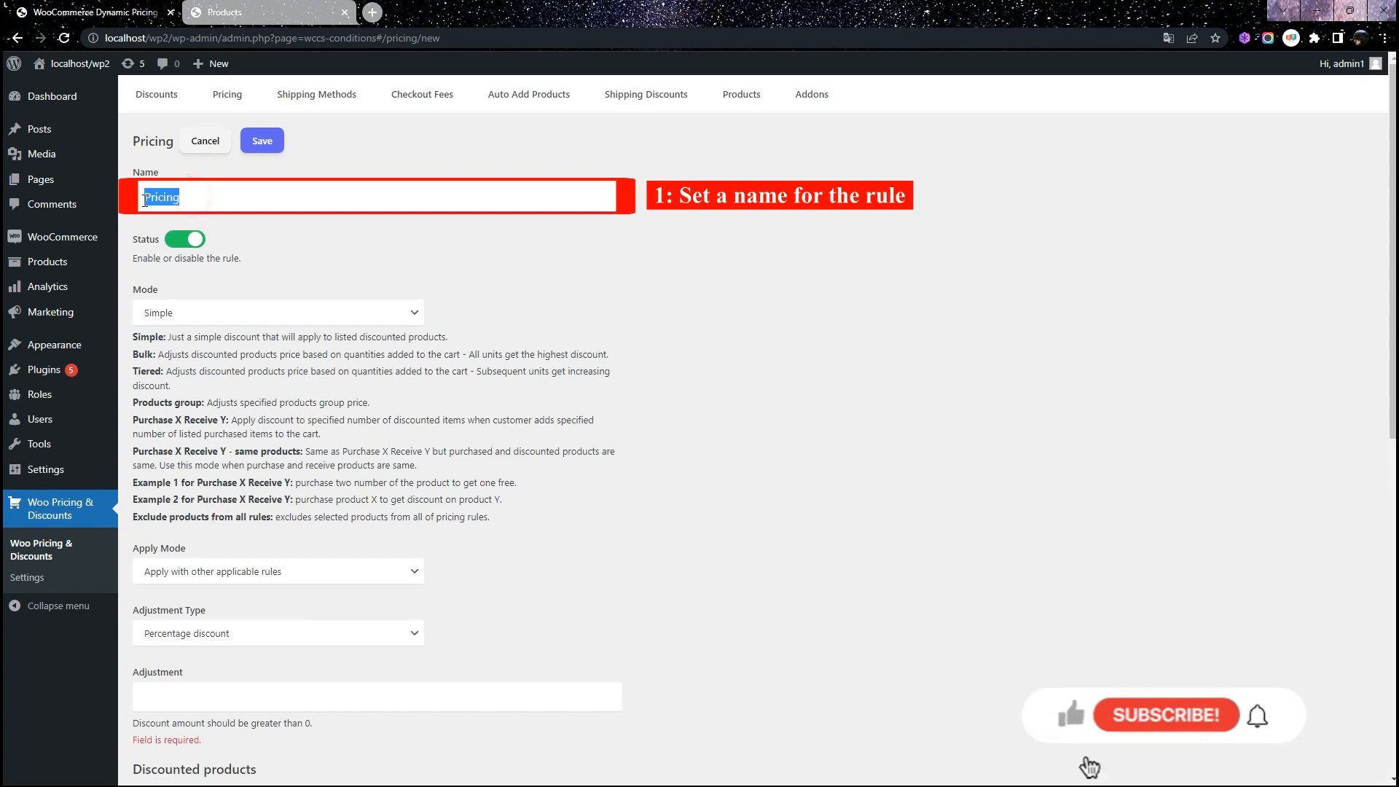
{"action": "key", "text": "BackSpace"}
{"action": "type", "text": "Bundl"}
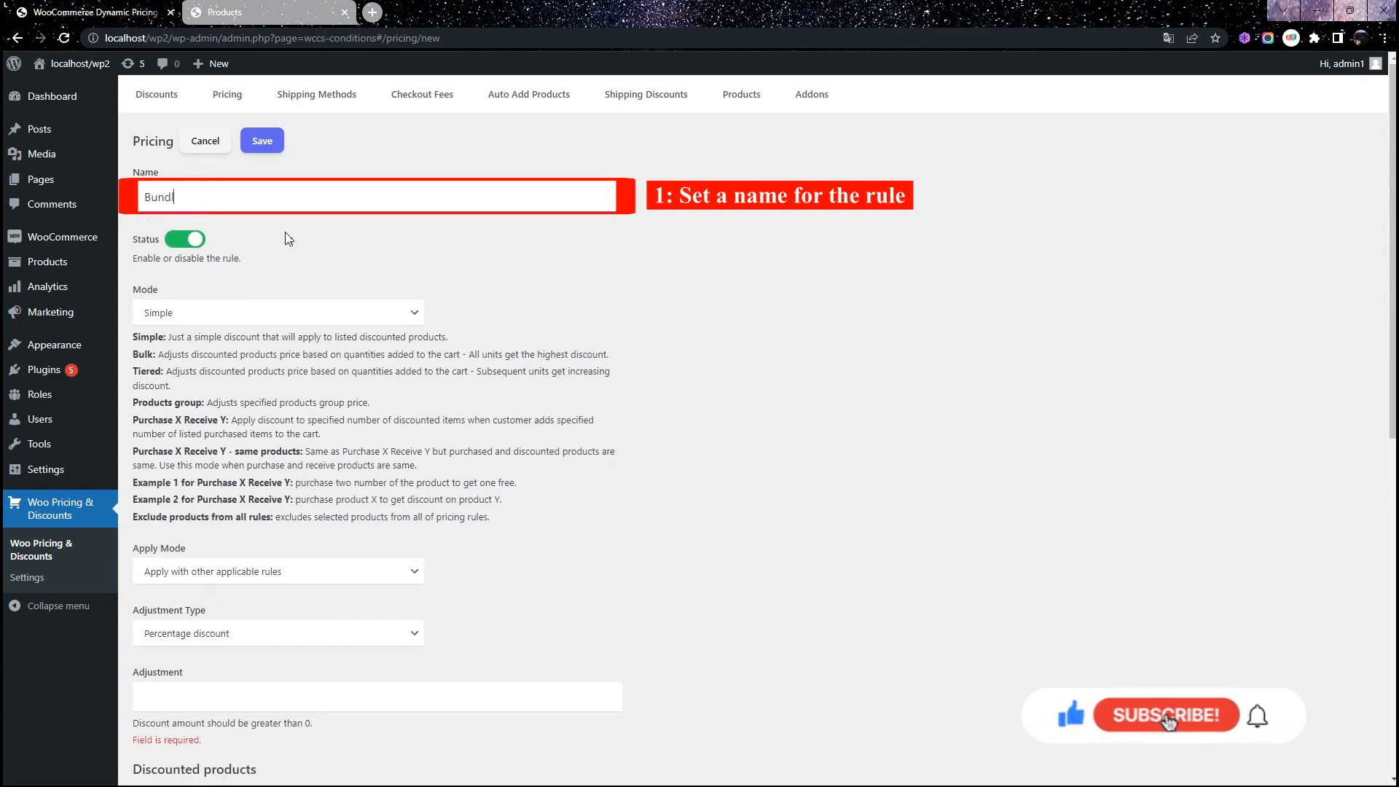
{"action": "type", "text": "e discount for categories"}
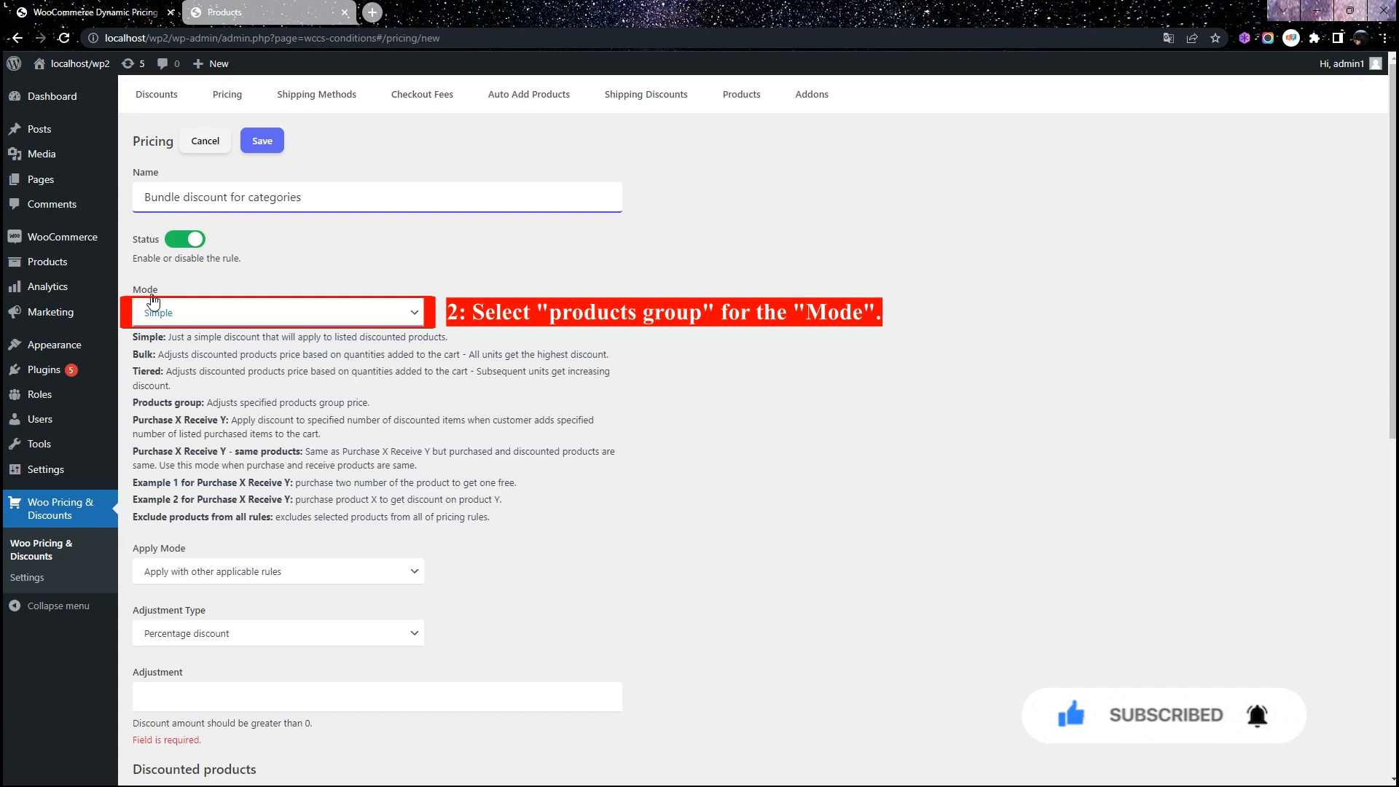
Step: Set the new rule's mode to Products group and turn on Repeat
{"action": "left_click", "coordinate": [366, 313]}
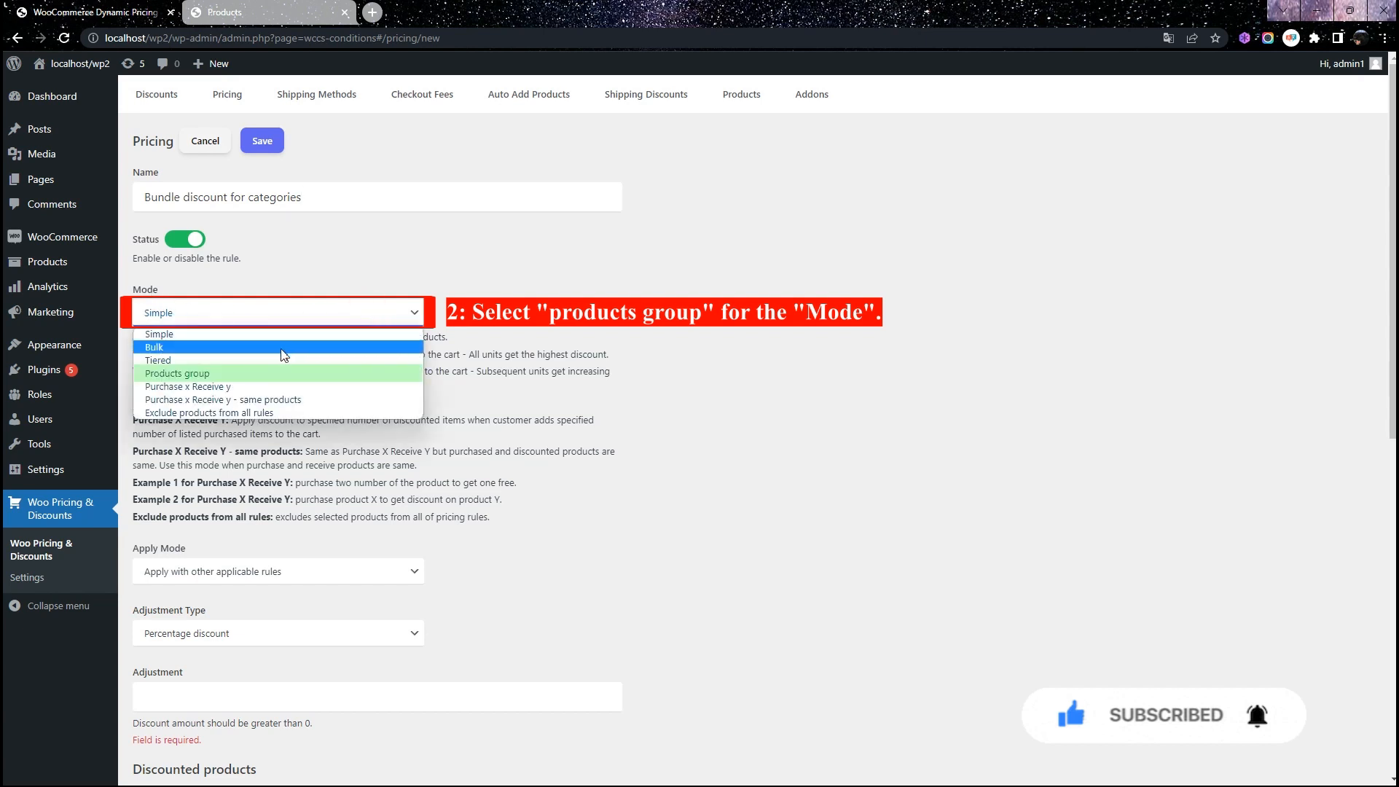
{"action": "left_click", "coordinate": [177, 374]}
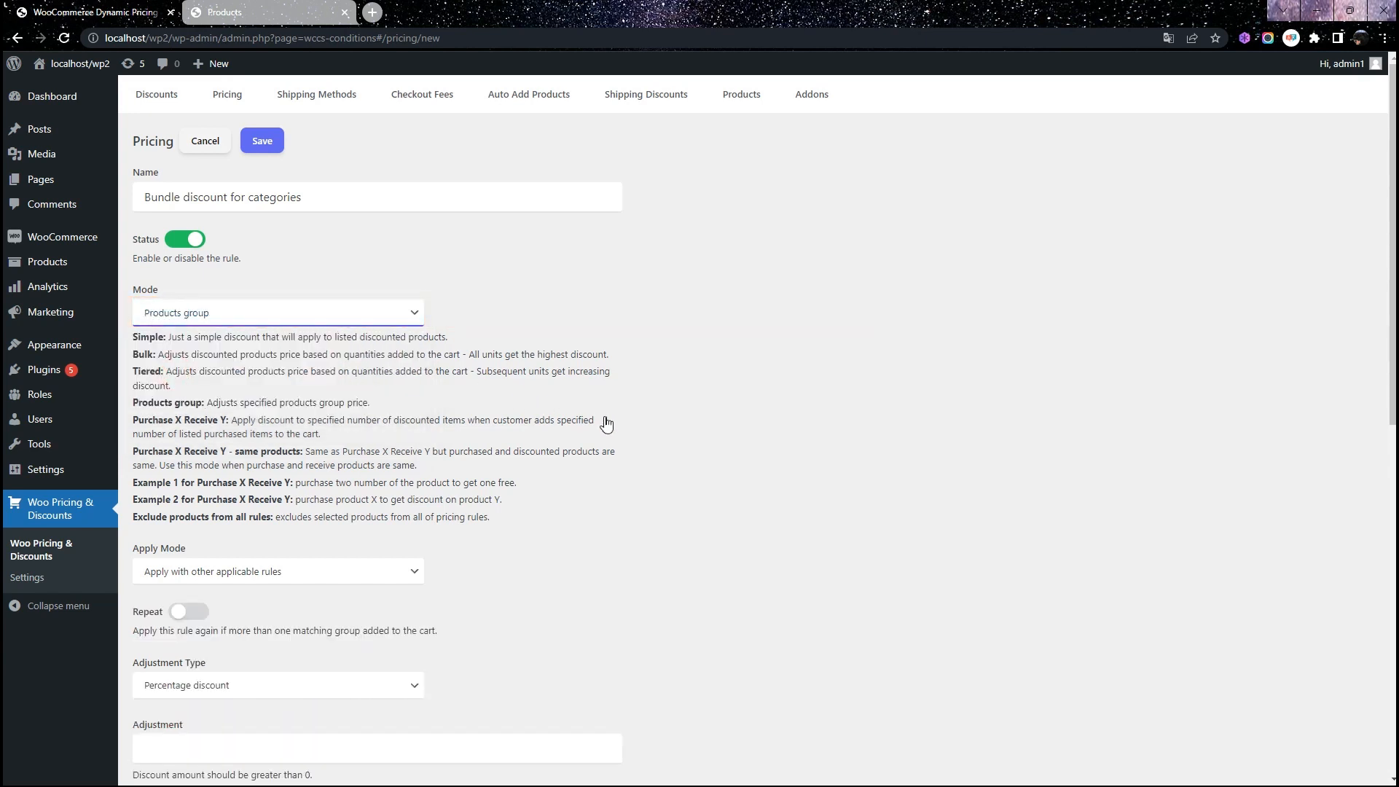
{"action": "scroll", "coordinate": [667, 434], "scroll_direction": "down", "scroll_amount": 6}
{"action": "scroll", "coordinate": [667, 434], "scroll_direction": "down", "scroll_amount": 1}
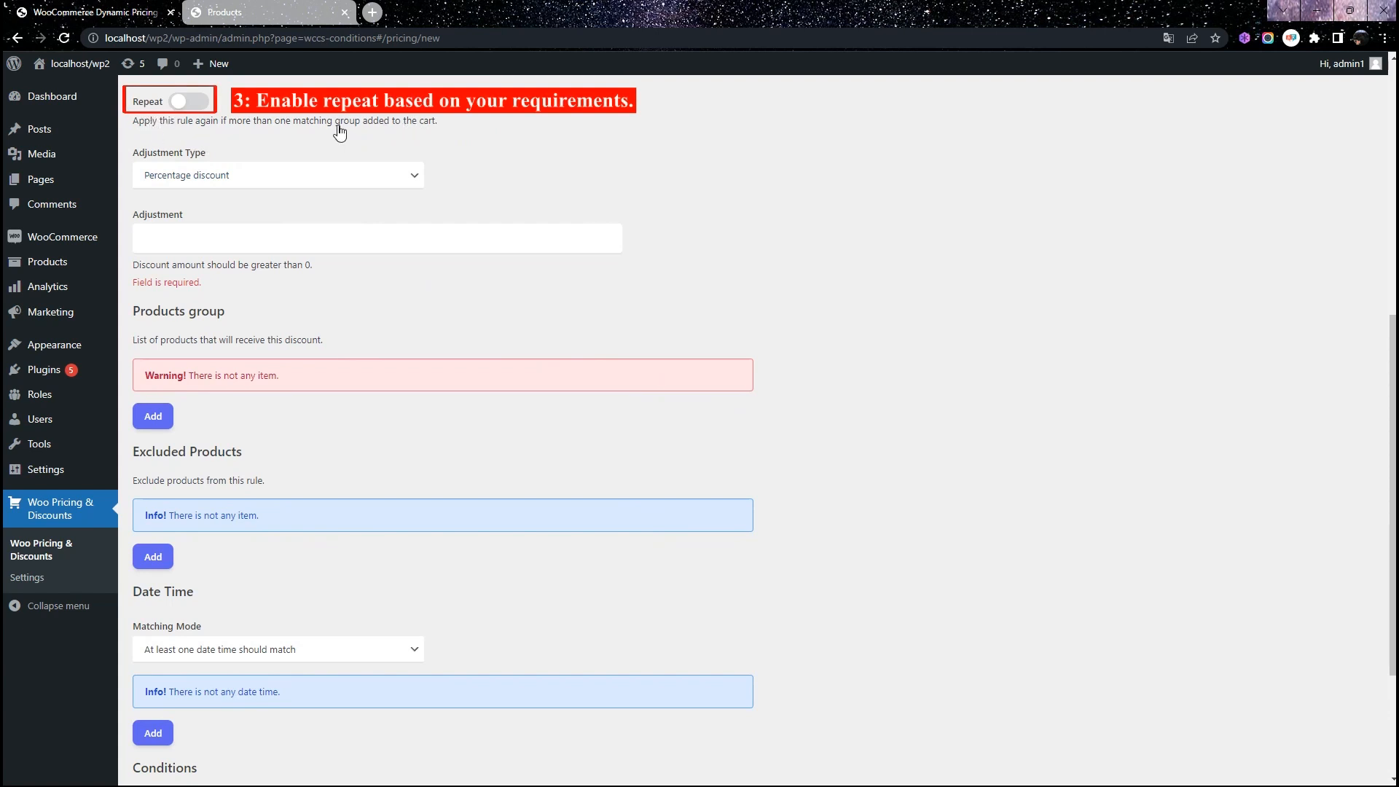
{"action": "left_click", "coordinate": [188, 108]}
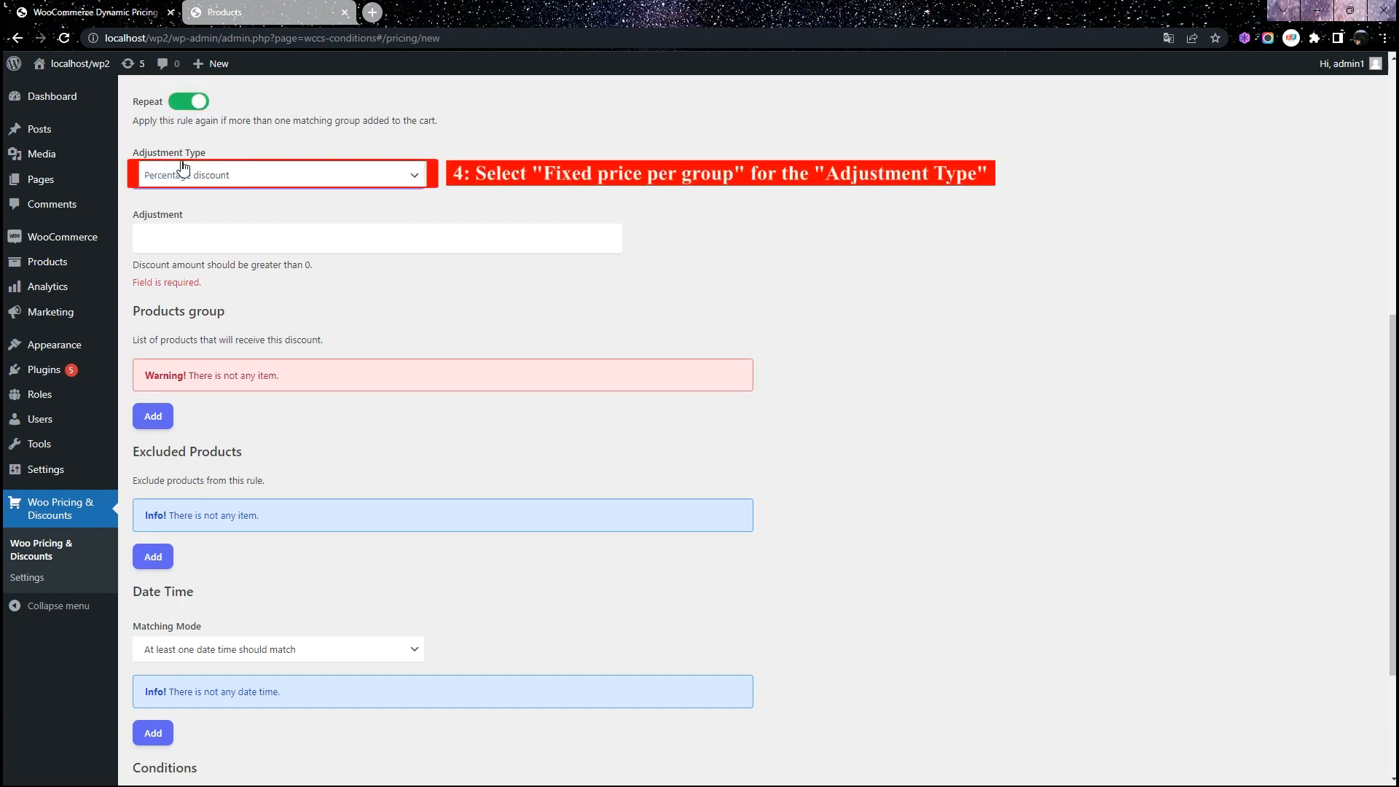
Step: Set the category rule's adjustment type to Fixed price per group with an adjustment of 50
{"action": "left_click", "coordinate": [392, 176]}
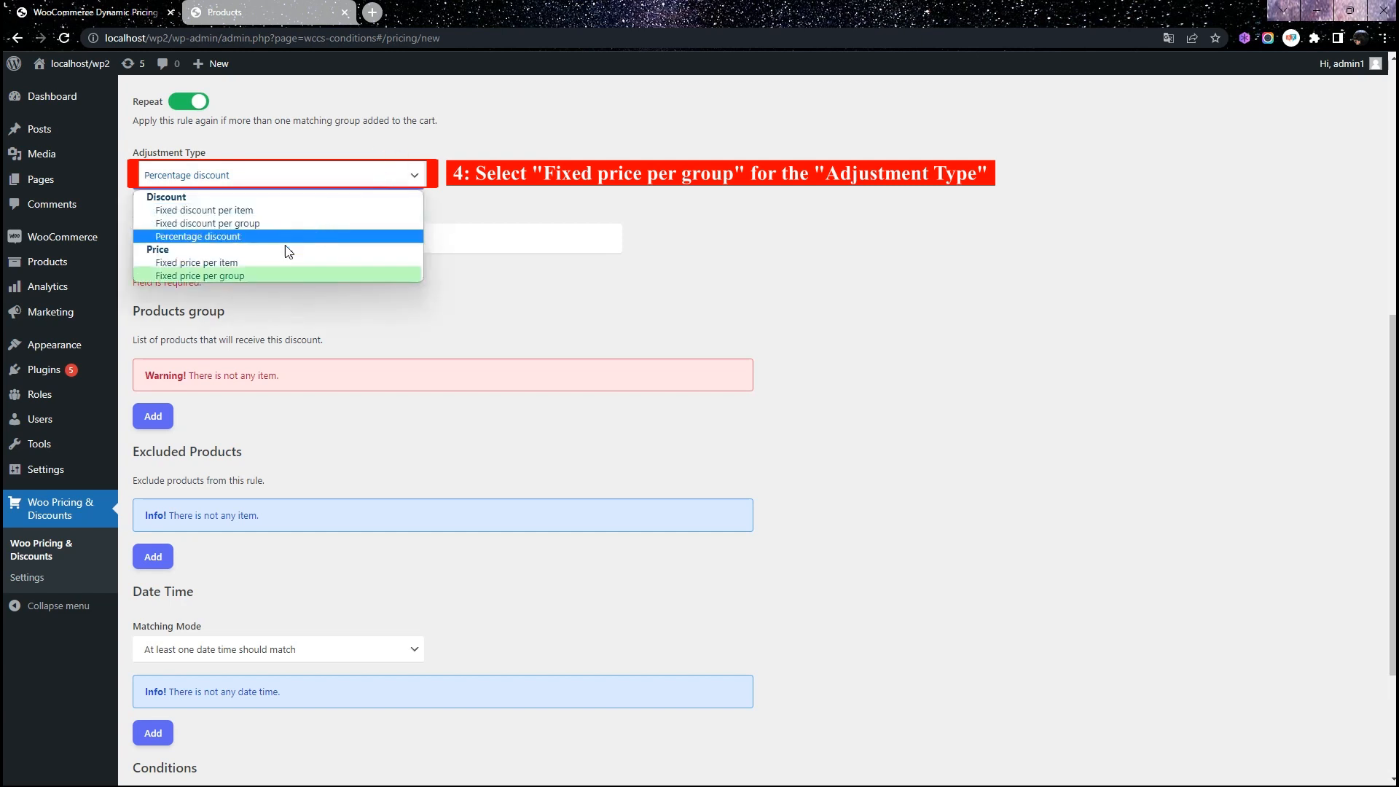
{"action": "left_click", "coordinate": [216, 276]}
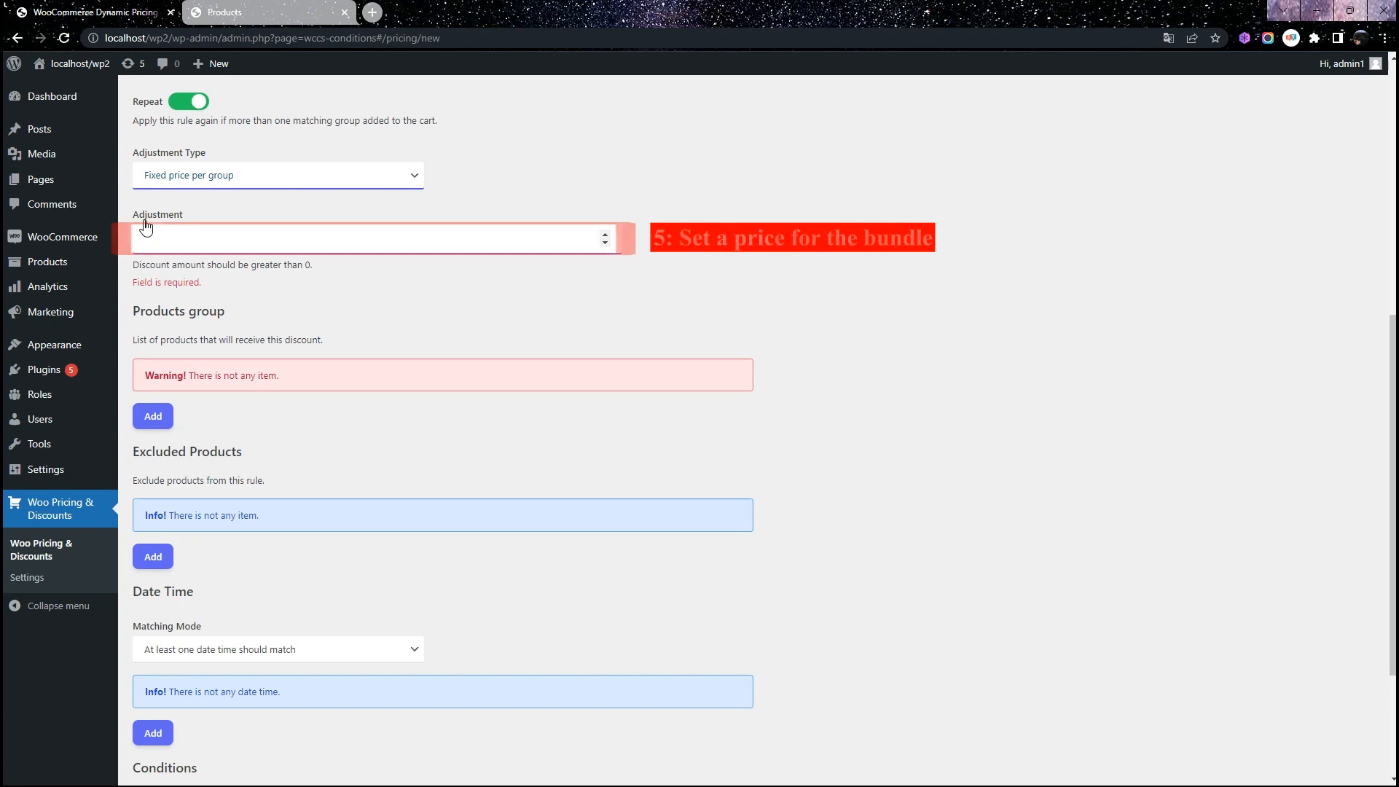
{"action": "left_click", "coordinate": [185, 236]}
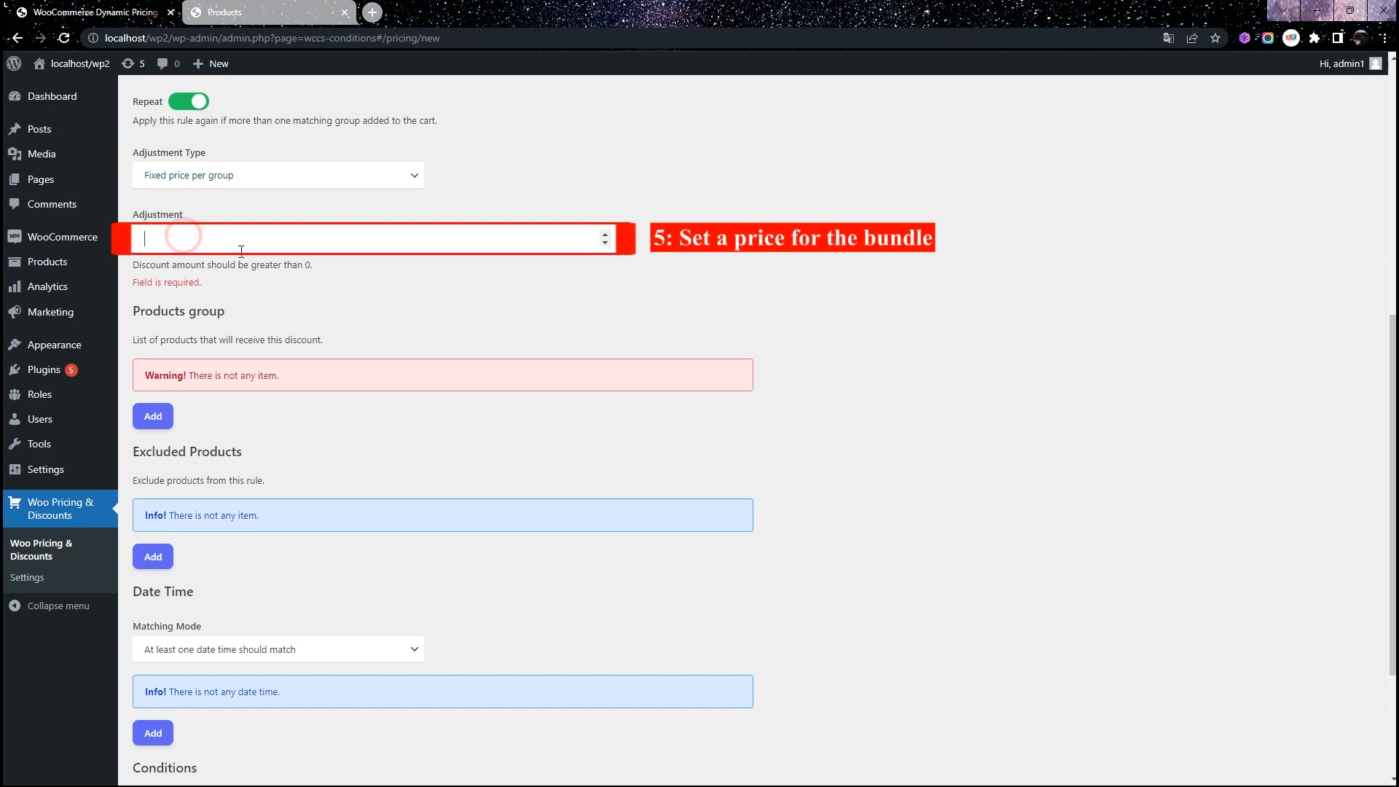
{"action": "type", "text": "50"}
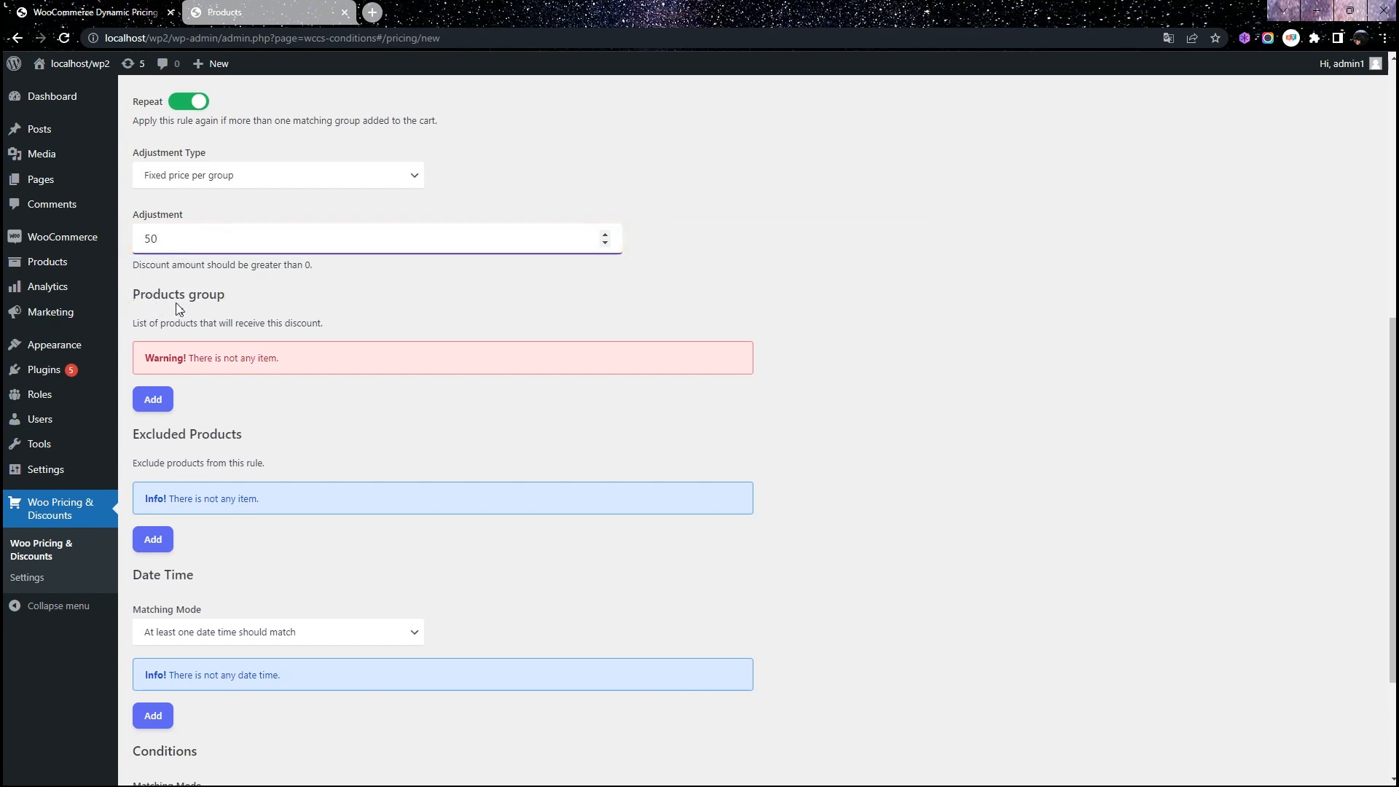
Step: Add a products group item with quantity 1, using Categories in list with the Clothing/Hoodies category
{"action": "left_click", "coordinate": [157, 401]}
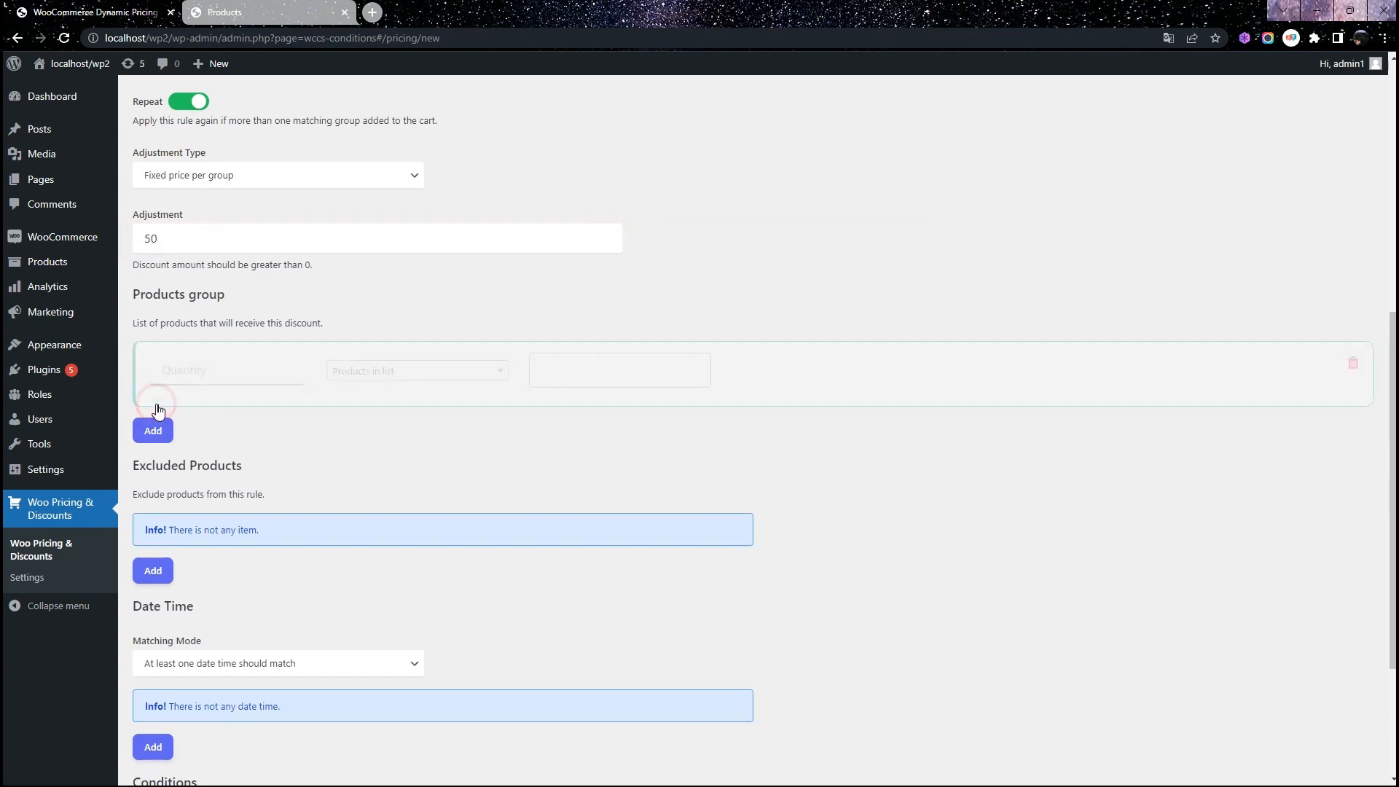
{"action": "left_click", "coordinate": [191, 372]}
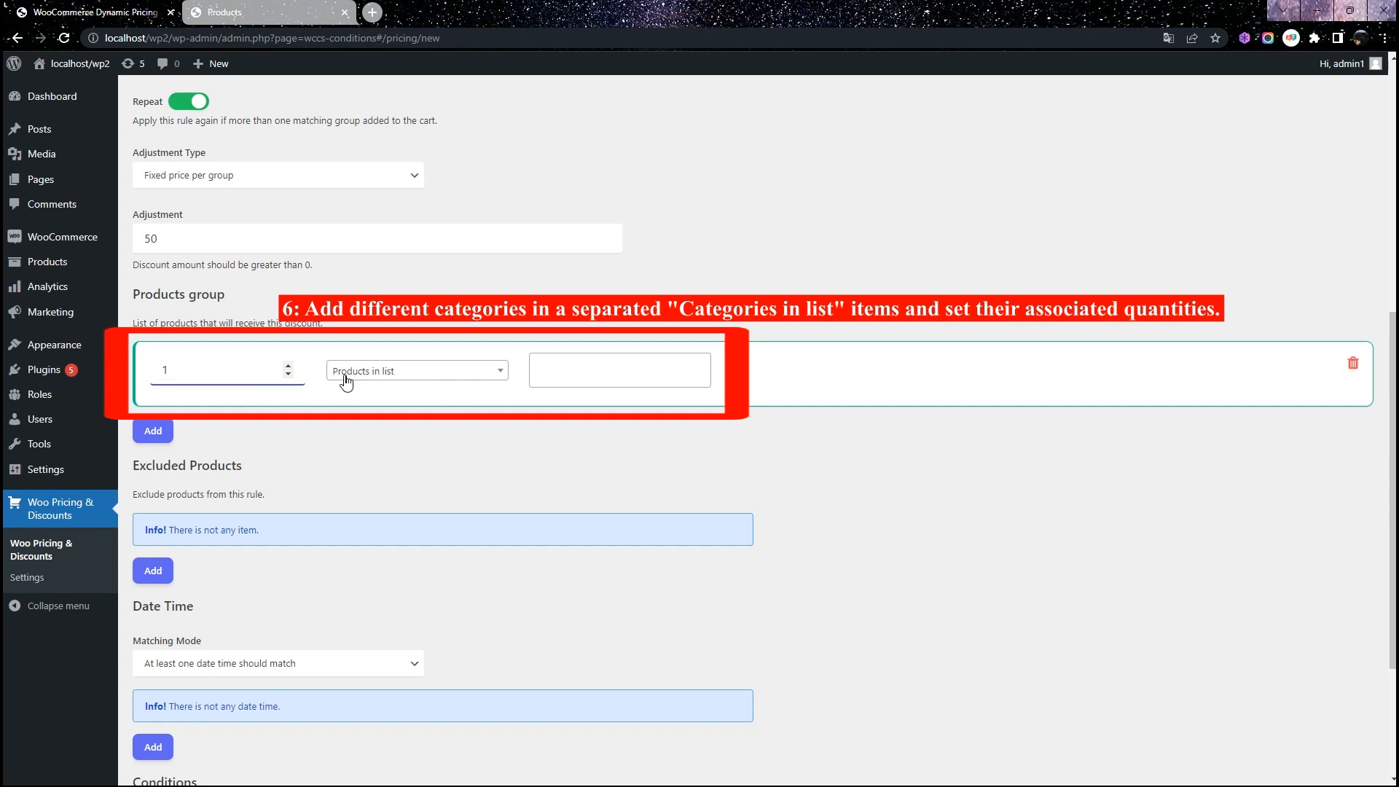
{"action": "left_click", "coordinate": [475, 380]}
{"action": "type", "text": "ca"}
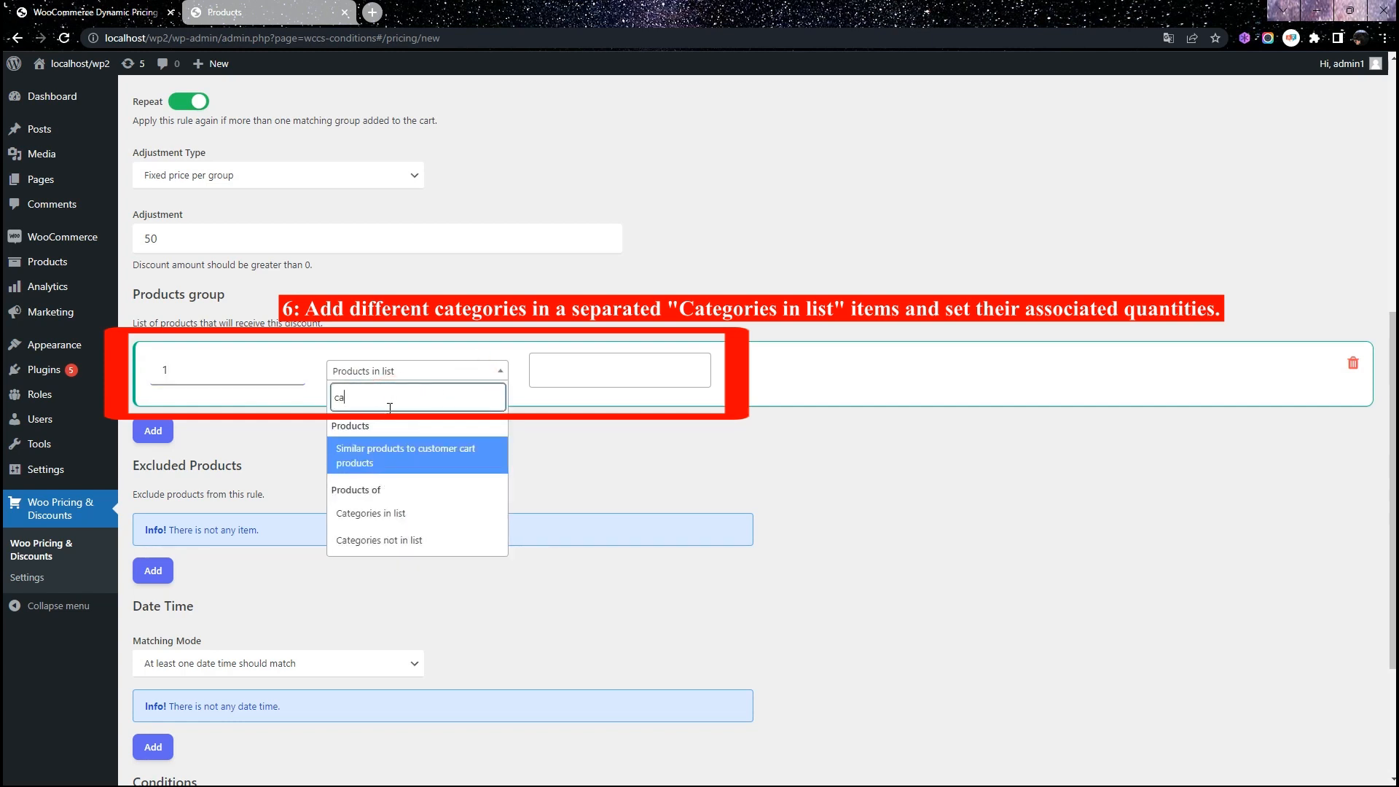
{"action": "left_click", "coordinate": [385, 514]}
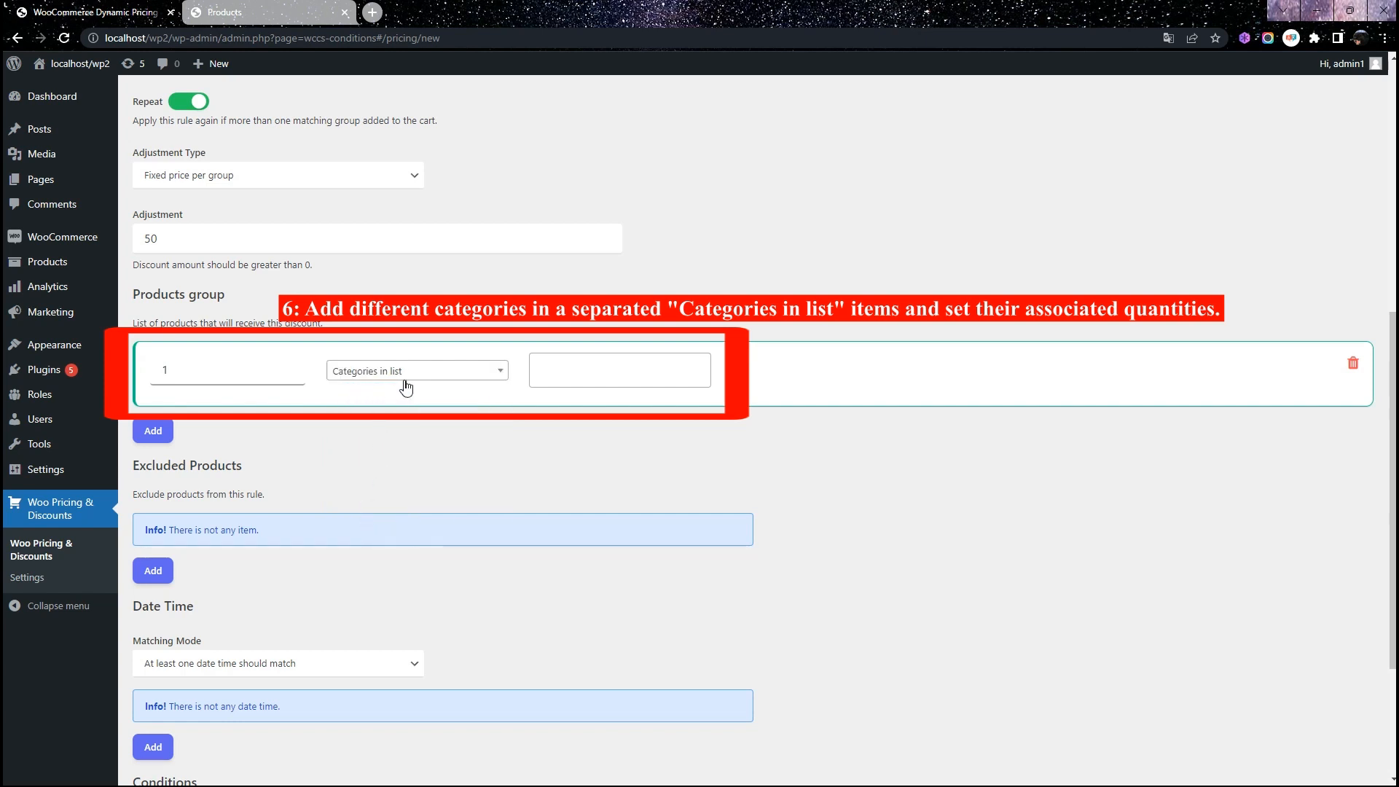
{"action": "left_click", "coordinate": [562, 370]}
{"action": "type", "text": "hoo"}
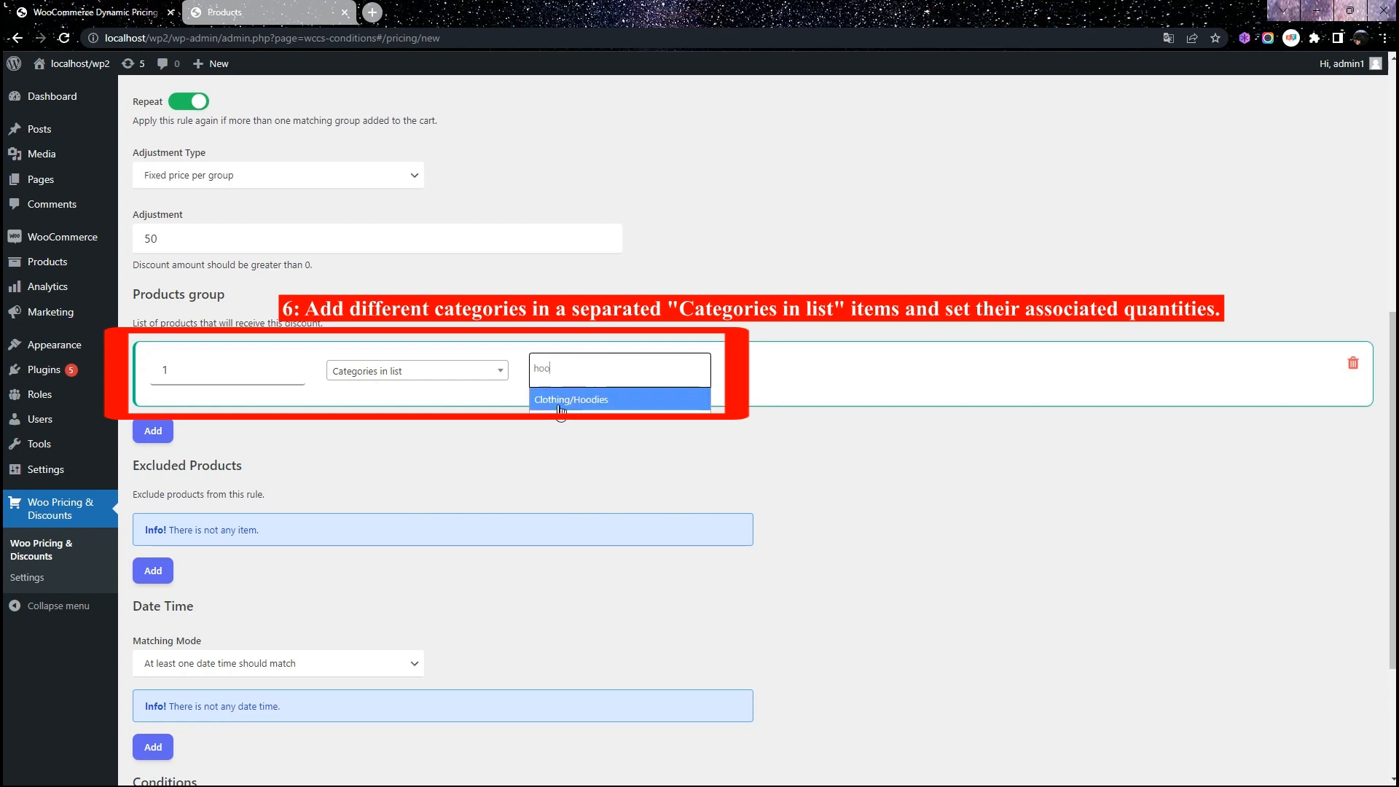
{"action": "left_click", "coordinate": [599, 410]}
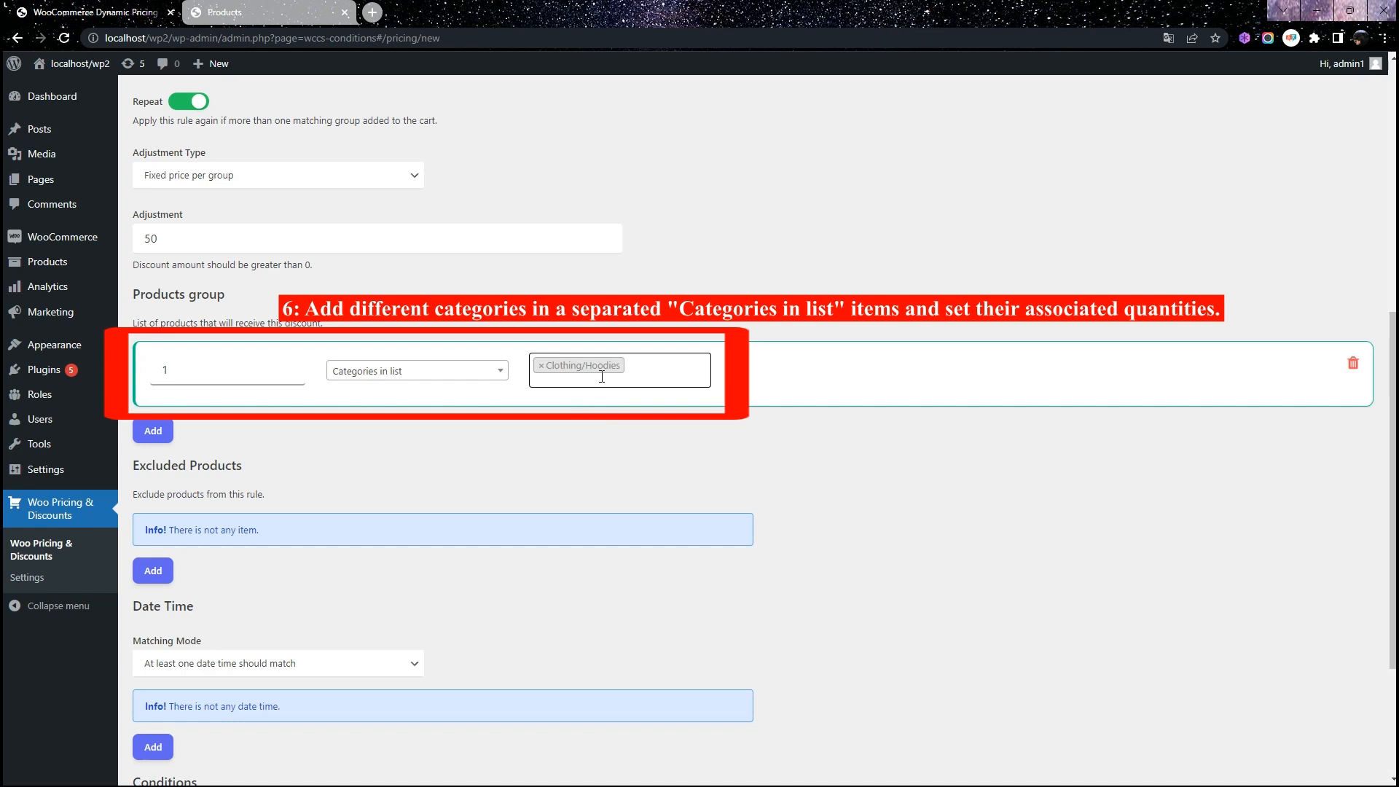
Step: Add a second products group item with quantity 1 and Categories in list set to Clothing/Tshirts, and save the rule
{"action": "left_click", "coordinate": [161, 440]}
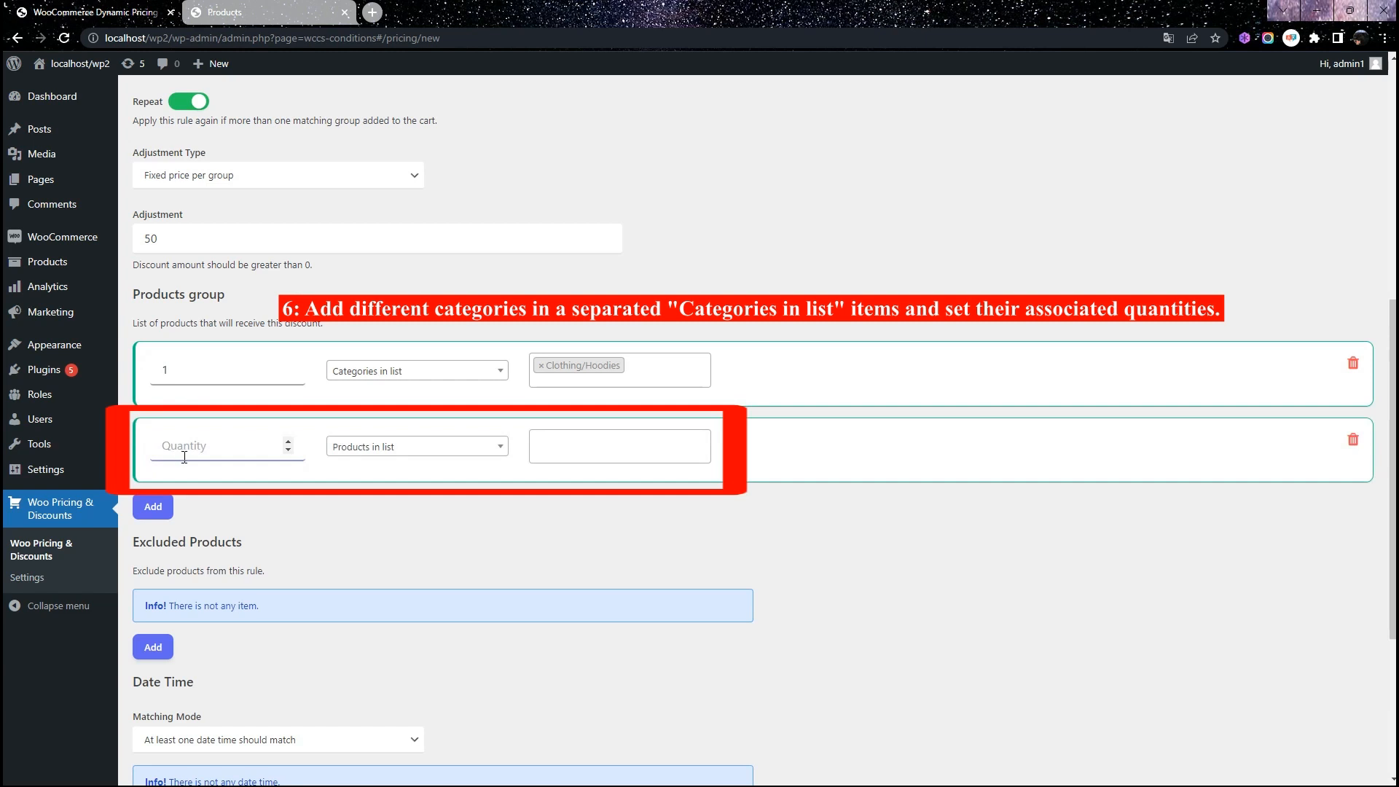
{"action": "left_click", "coordinate": [189, 454]}
{"action": "left_click", "coordinate": [445, 454]}
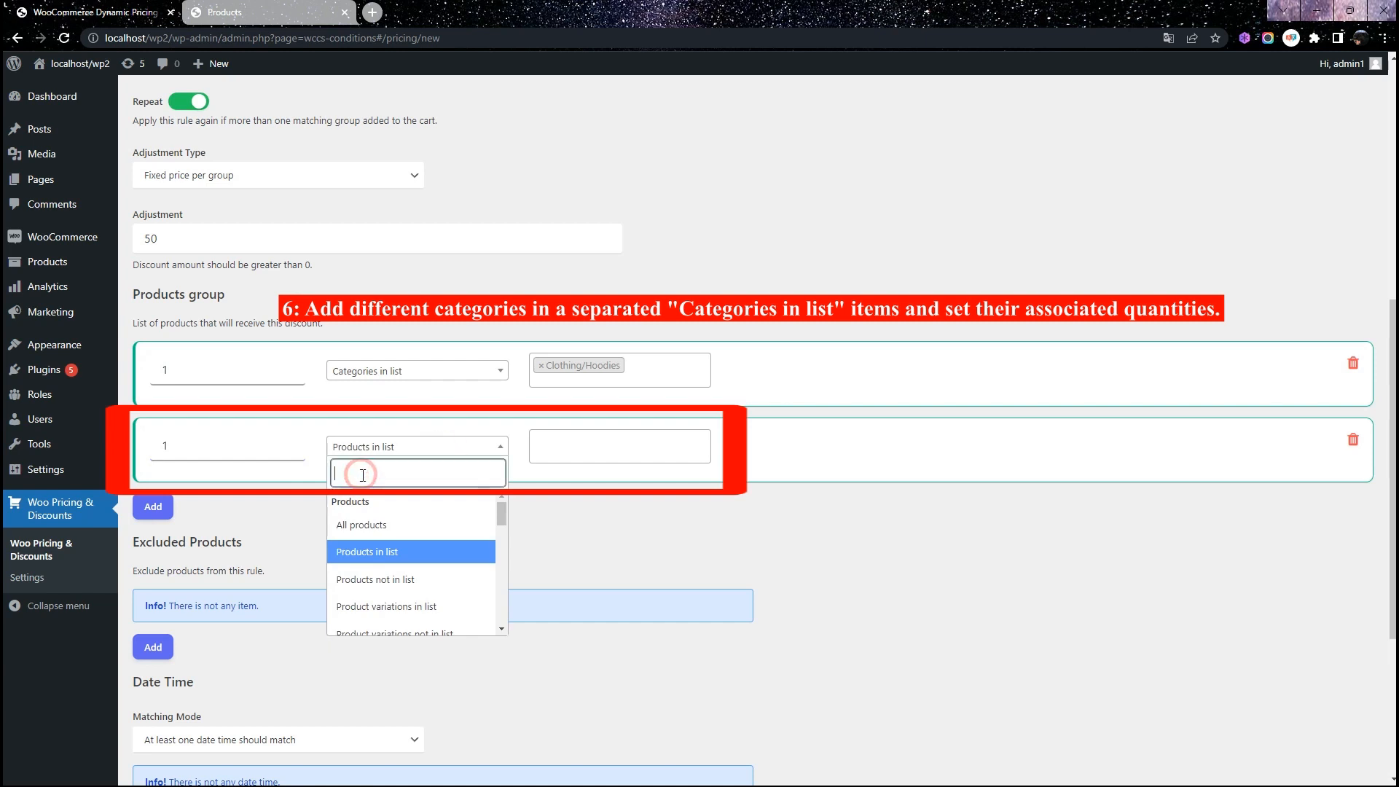
{"action": "type", "text": "cat"}
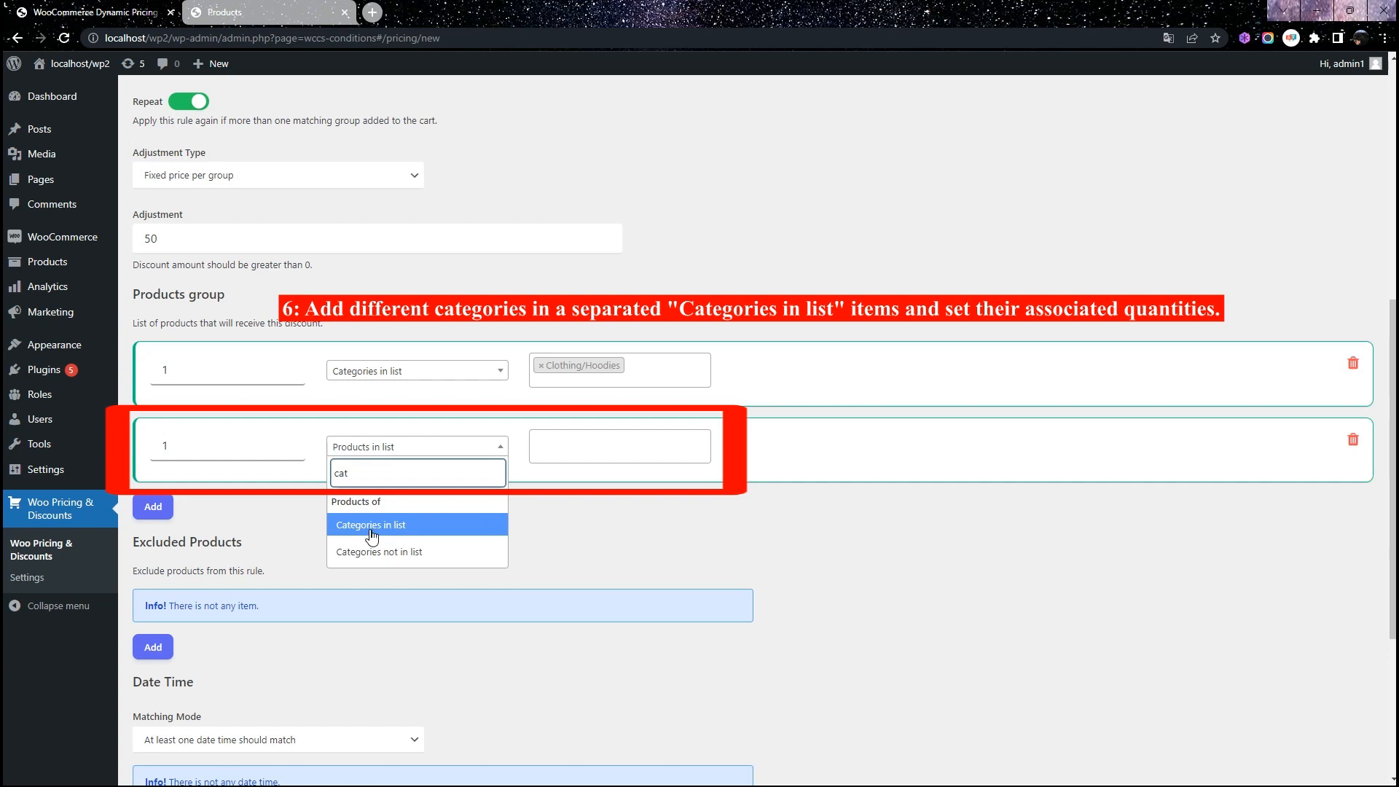
{"action": "left_click", "coordinate": [376, 528]}
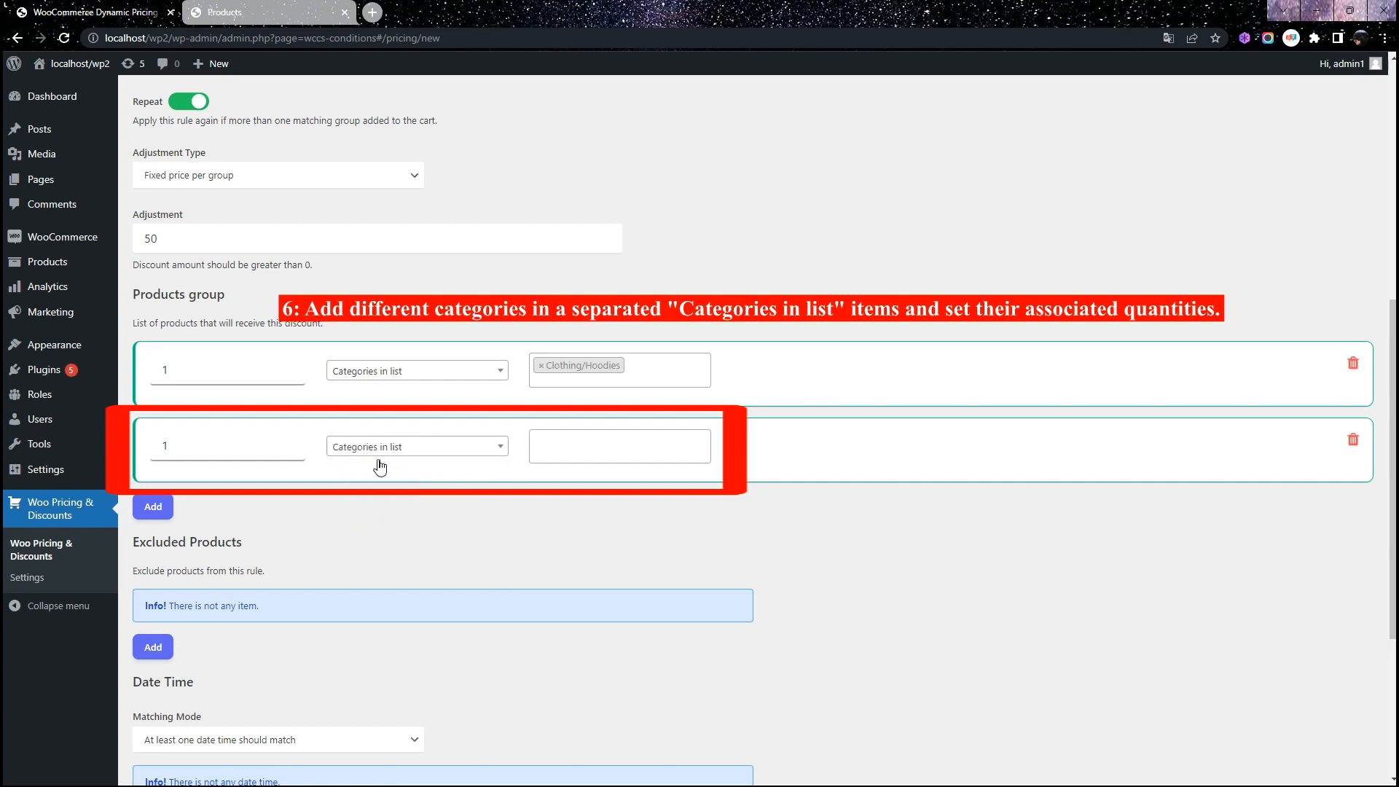
{"action": "left_click", "coordinate": [560, 455]}
{"action": "type", "text": "tsh"}
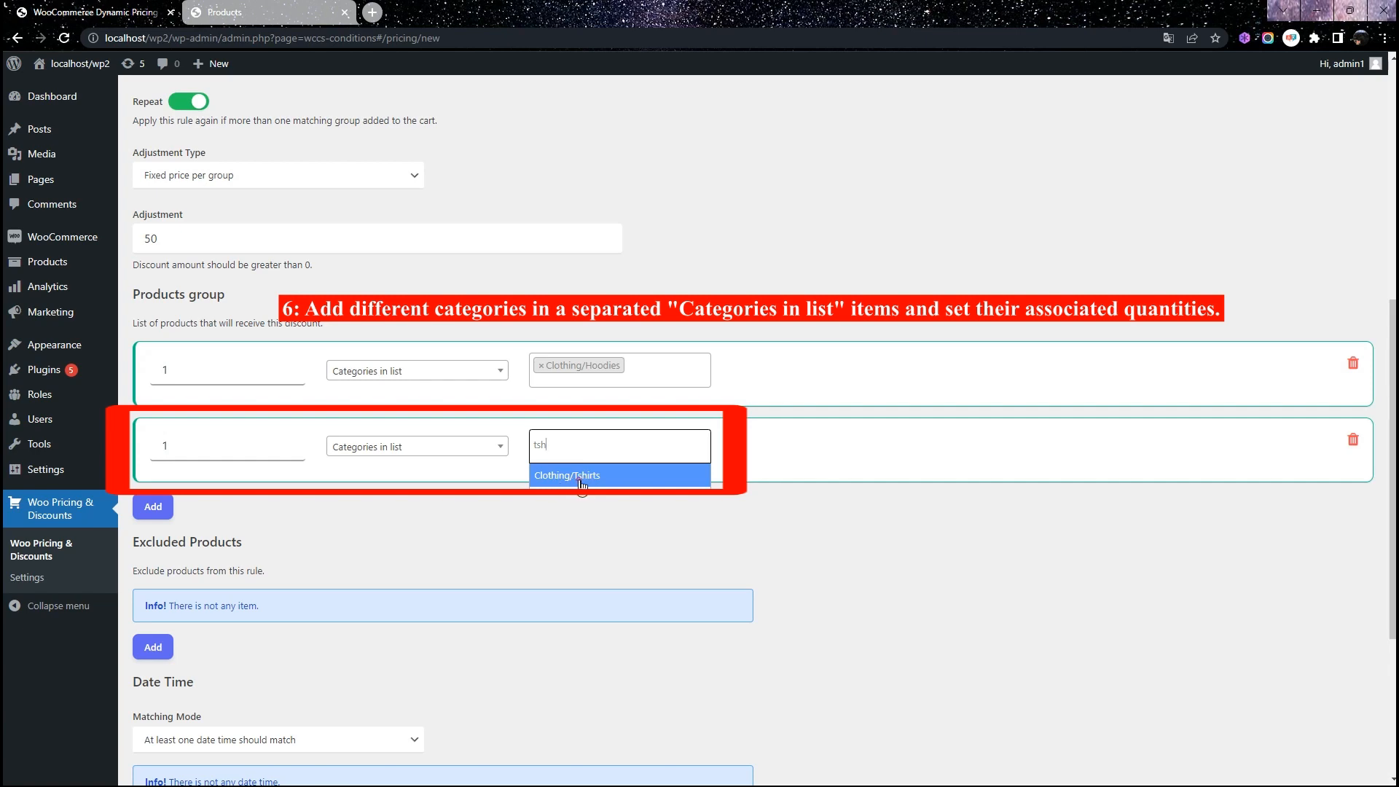
{"action": "left_click", "coordinate": [582, 476]}
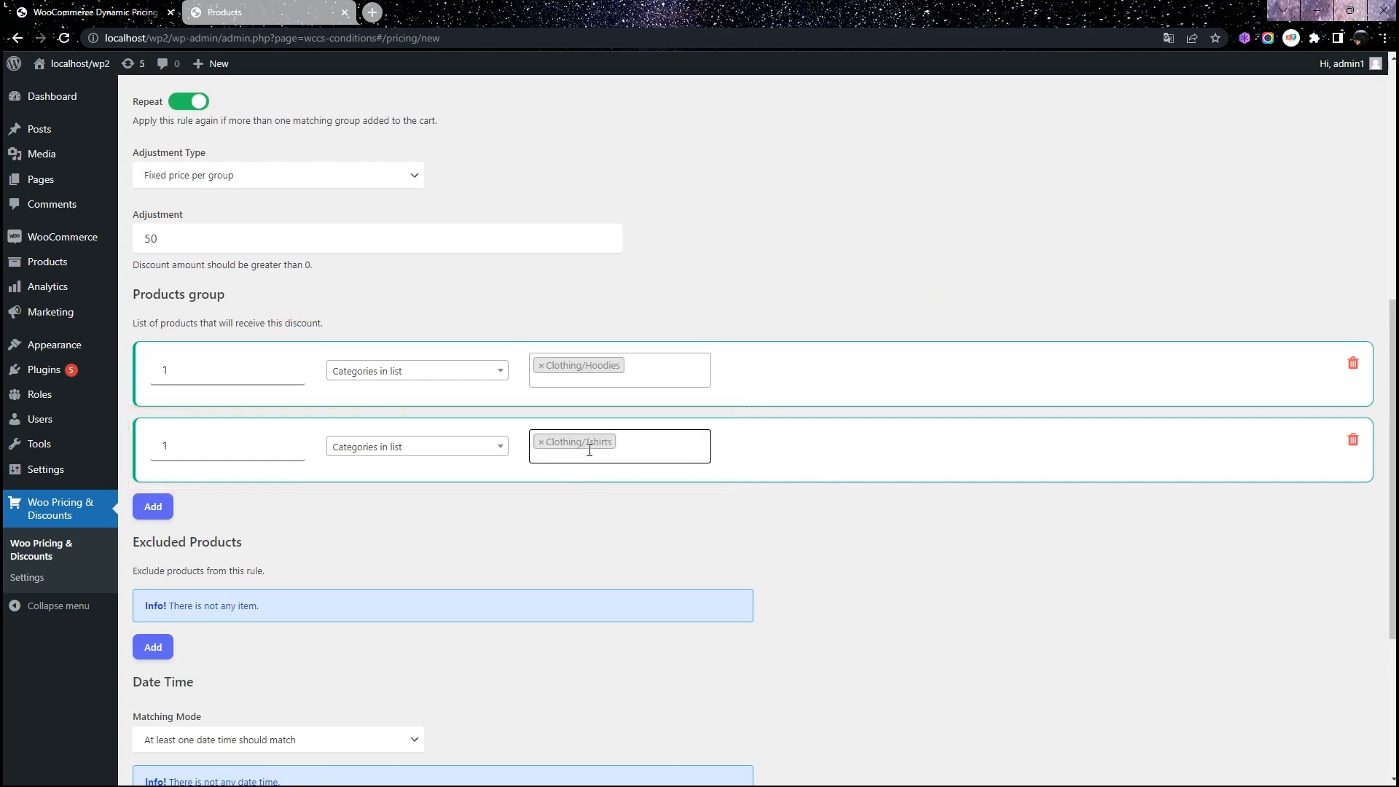
{"action": "scroll", "coordinate": [506, 477], "scroll_direction": "up", "scroll_amount": 7}
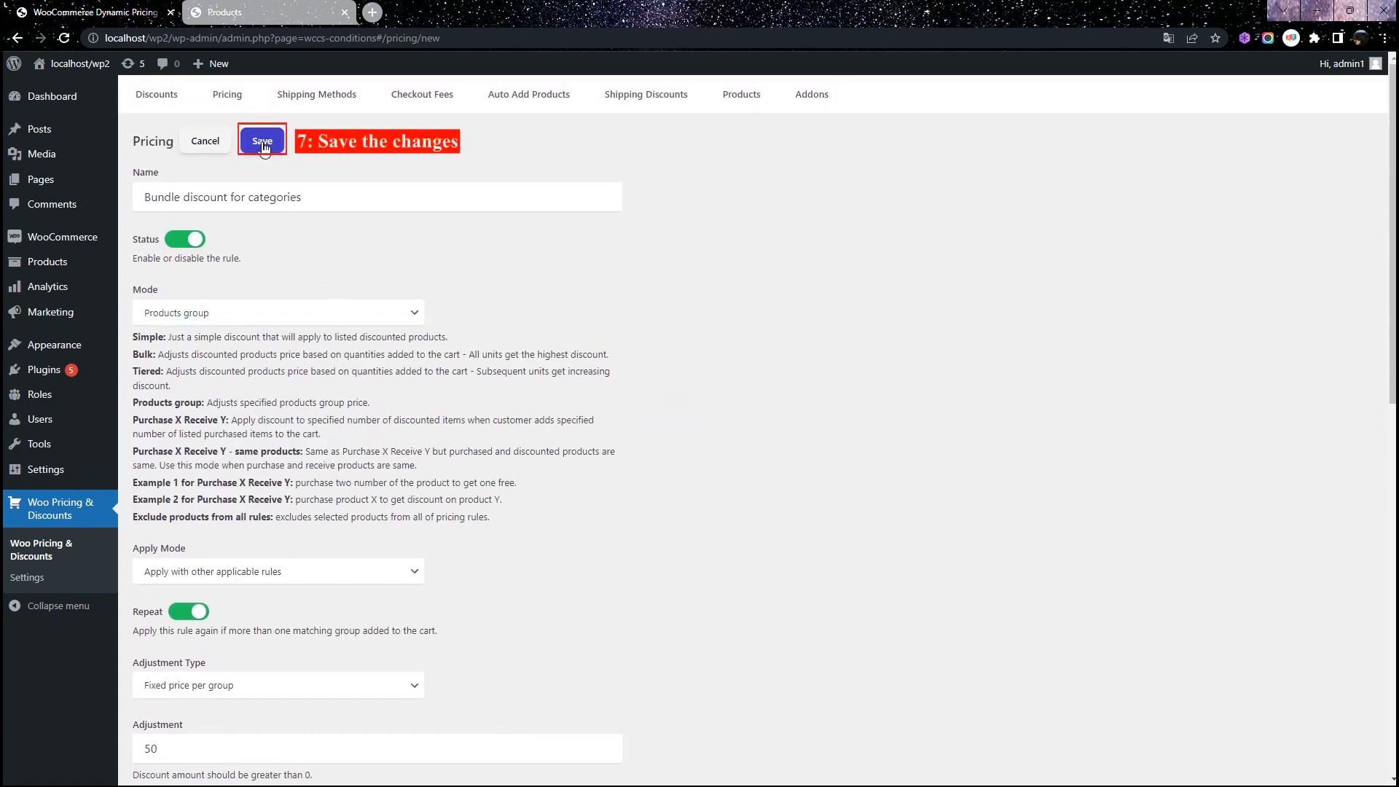
{"action": "left_click", "coordinate": [264, 152]}
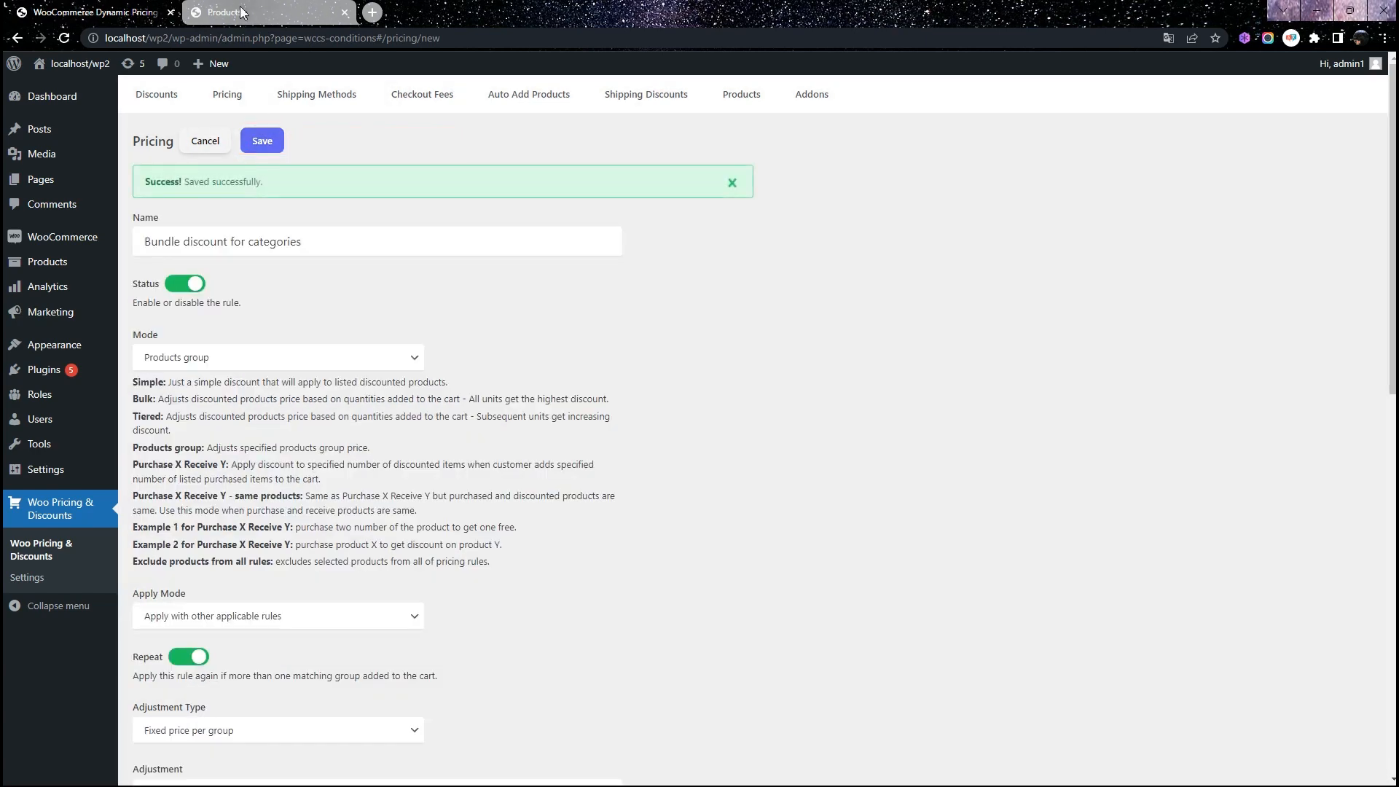
Step: In the shop, add one Hoodie with Zipper and one Polo to the basket, and check the category bundle's prices in the cart
{"action": "left_click", "coordinate": [240, 12]}
{"action": "scroll", "coordinate": [812, 352], "scroll_direction": "down", "scroll_amount": 8}
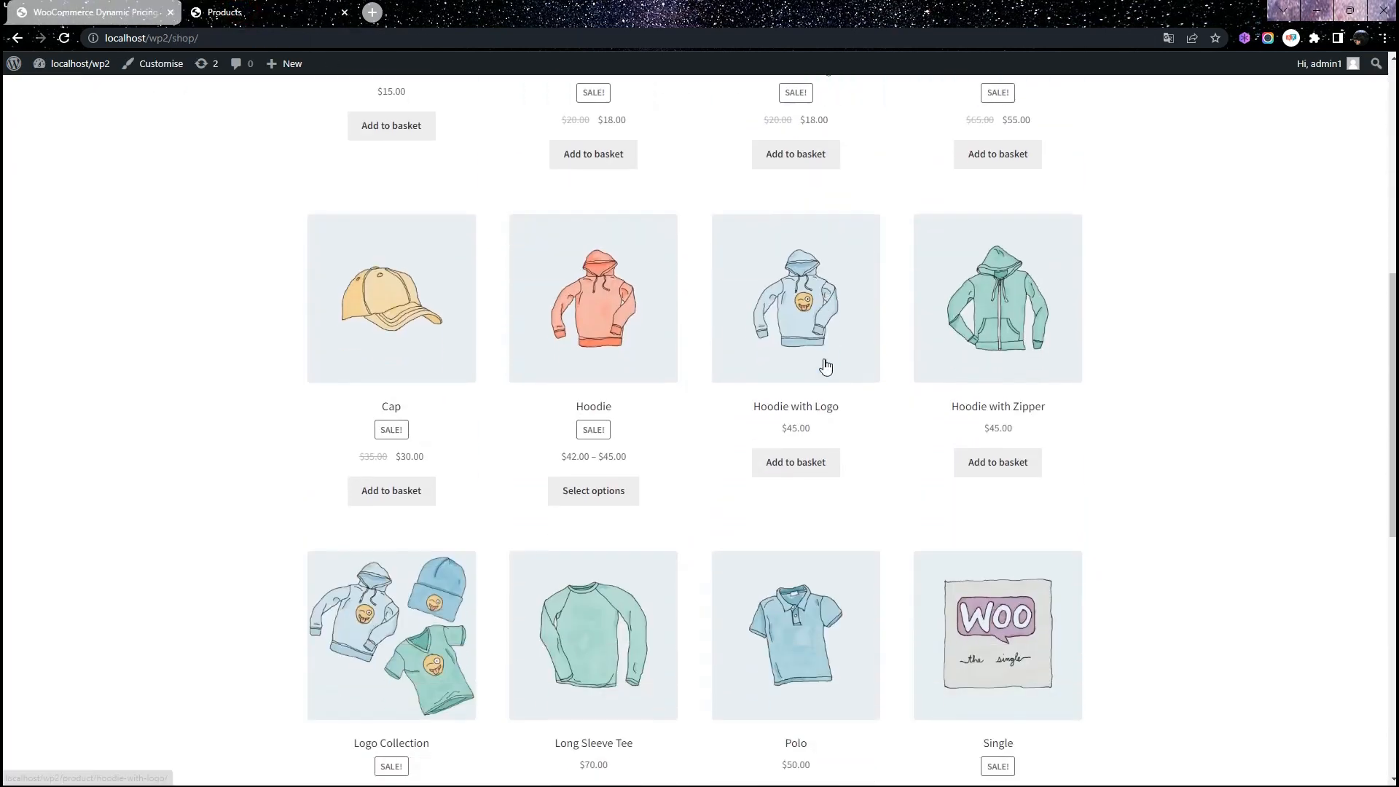
{"action": "left_click", "coordinate": [989, 473]}
{"action": "scroll", "coordinate": [868, 534], "scroll_direction": "down", "scroll_amount": 2}
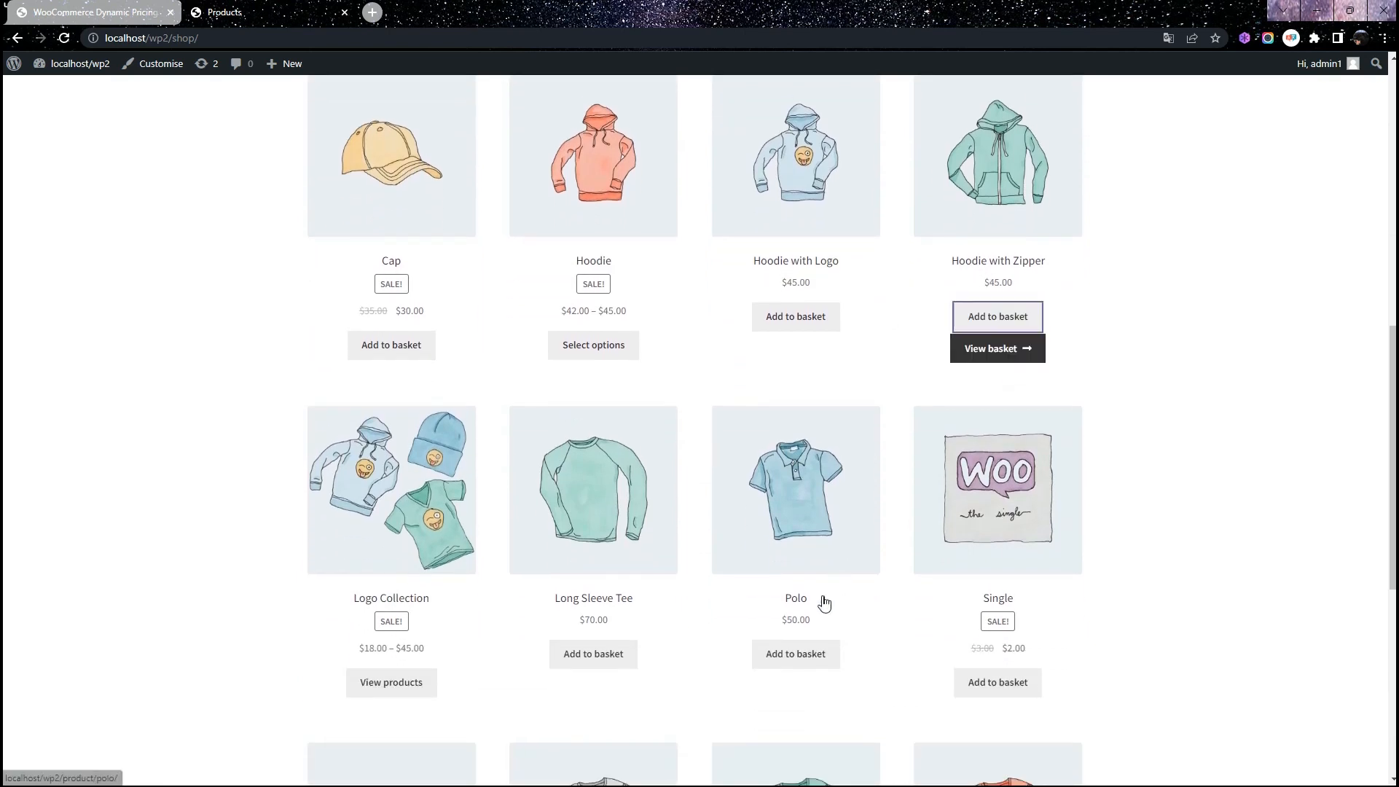
{"action": "left_click", "coordinate": [786, 662]}
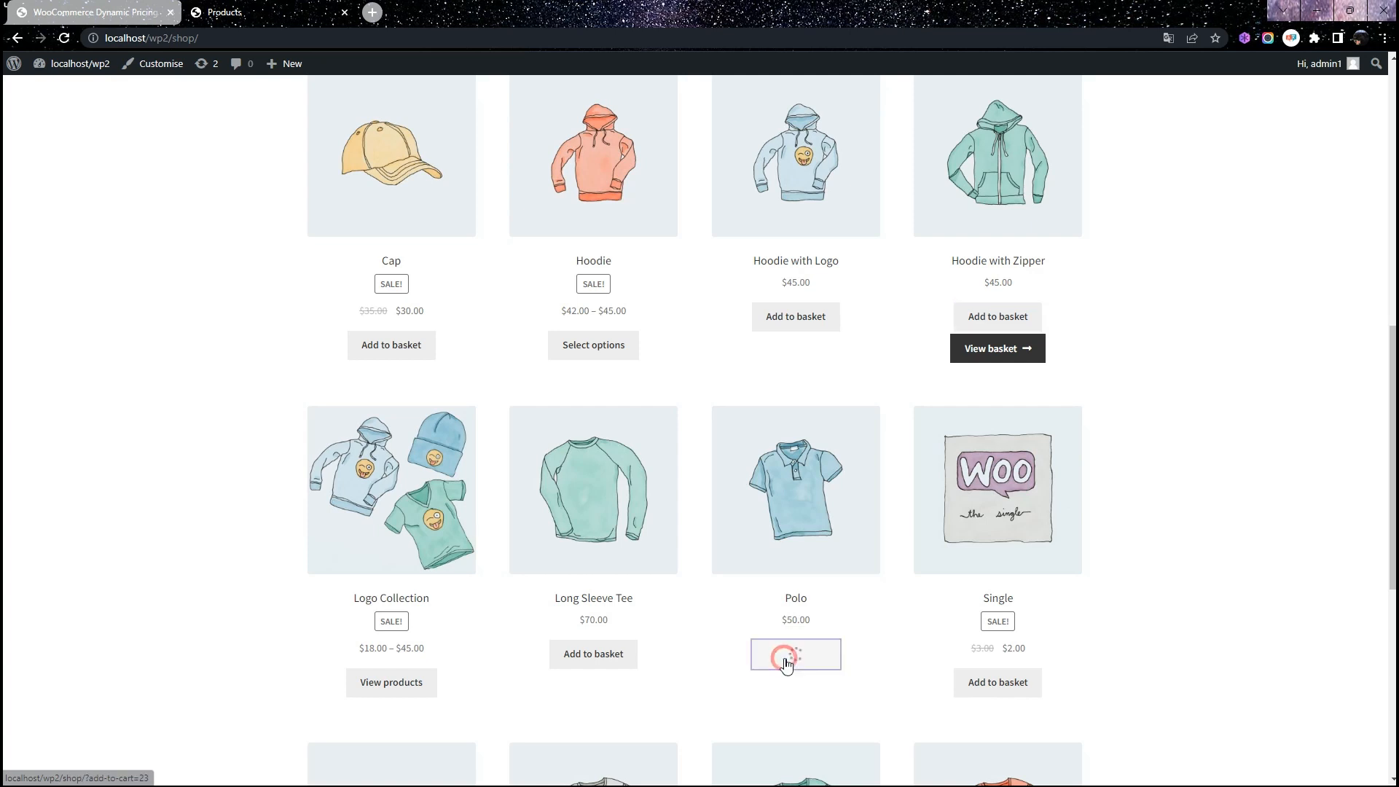
{"action": "left_click", "coordinate": [799, 686]}
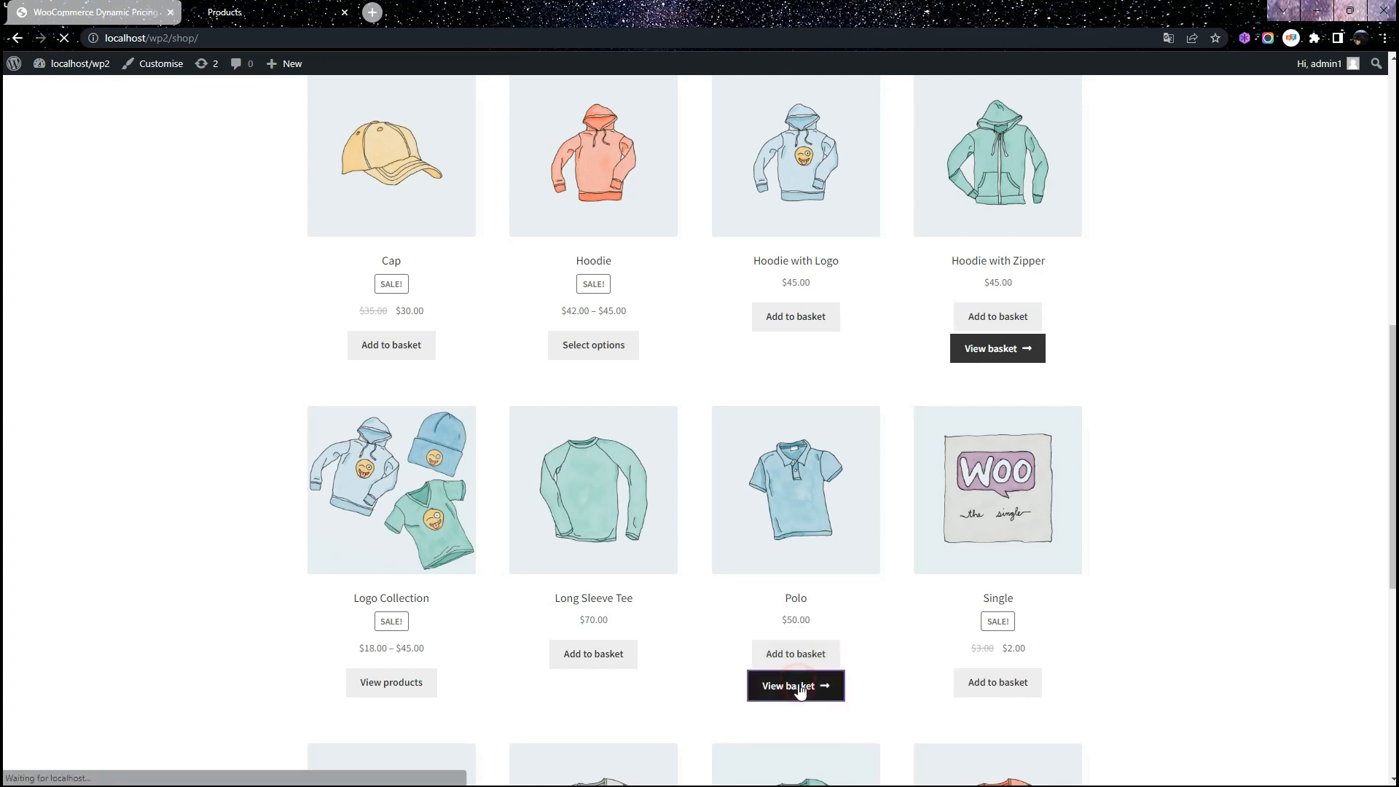
{"action": "scroll", "coordinate": [874, 540], "scroll_direction": "down", "scroll_amount": 4}
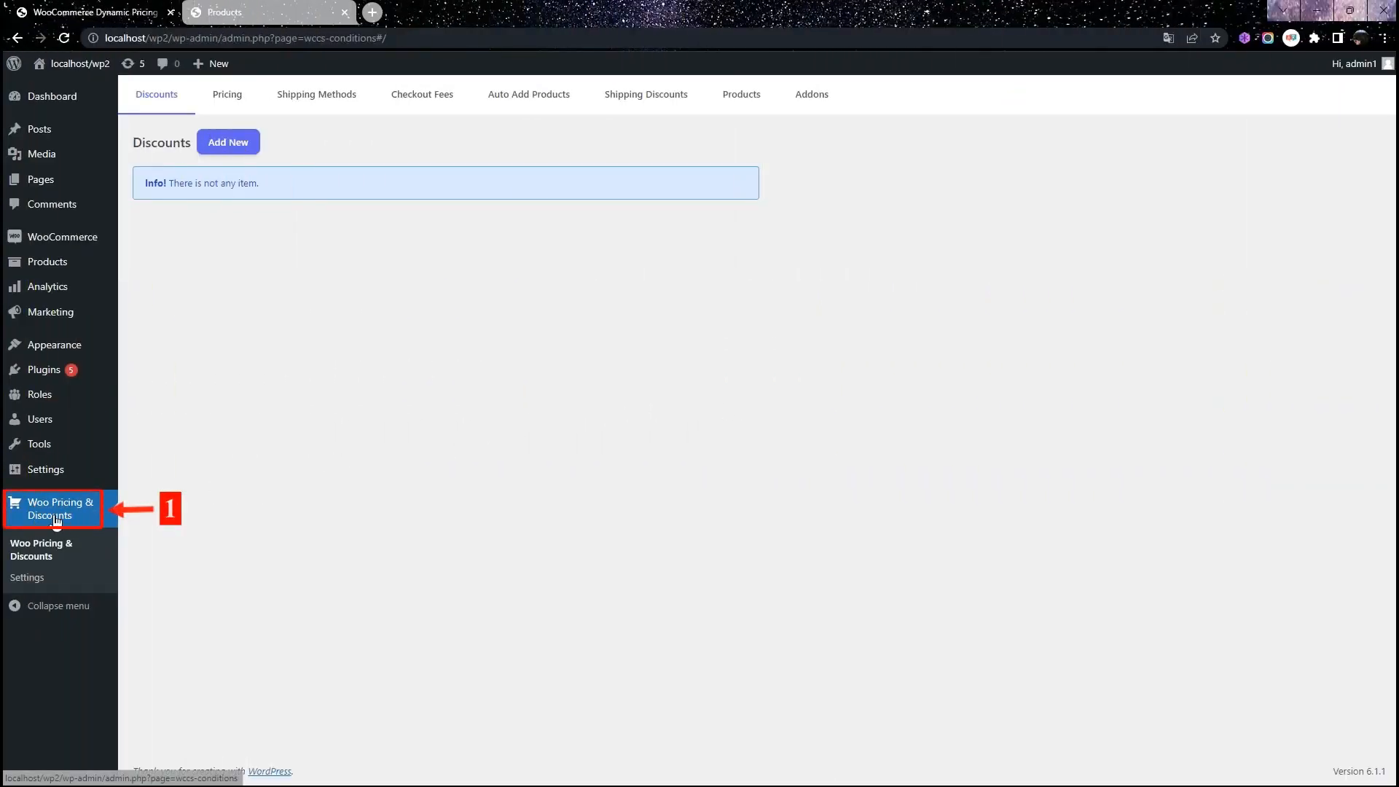
Step: In Woo Pricing & Discounts, add a new pricing rule and name it "Bundle discount for Product"
{"action": "left_click", "coordinate": [224, 105]}
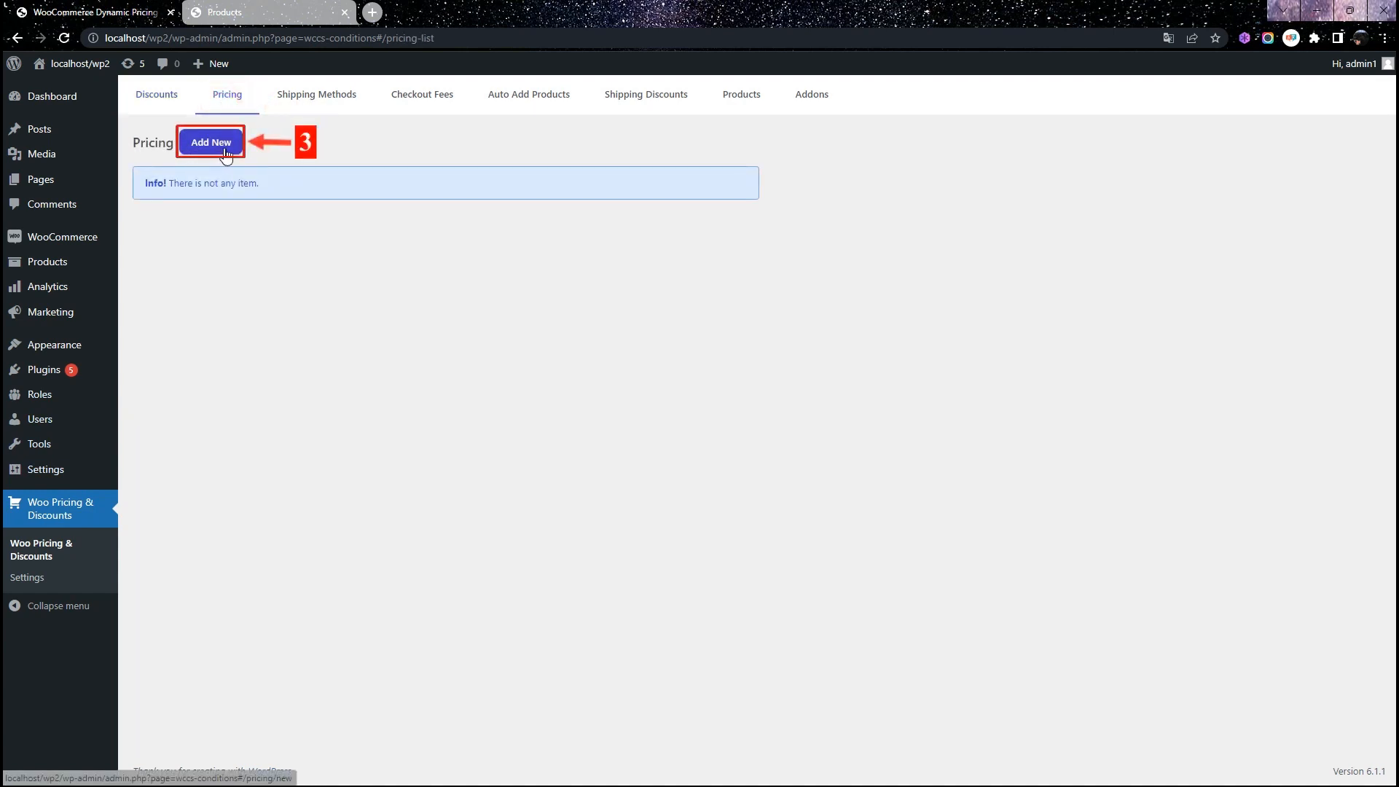
{"action": "left_click", "coordinate": [210, 150]}
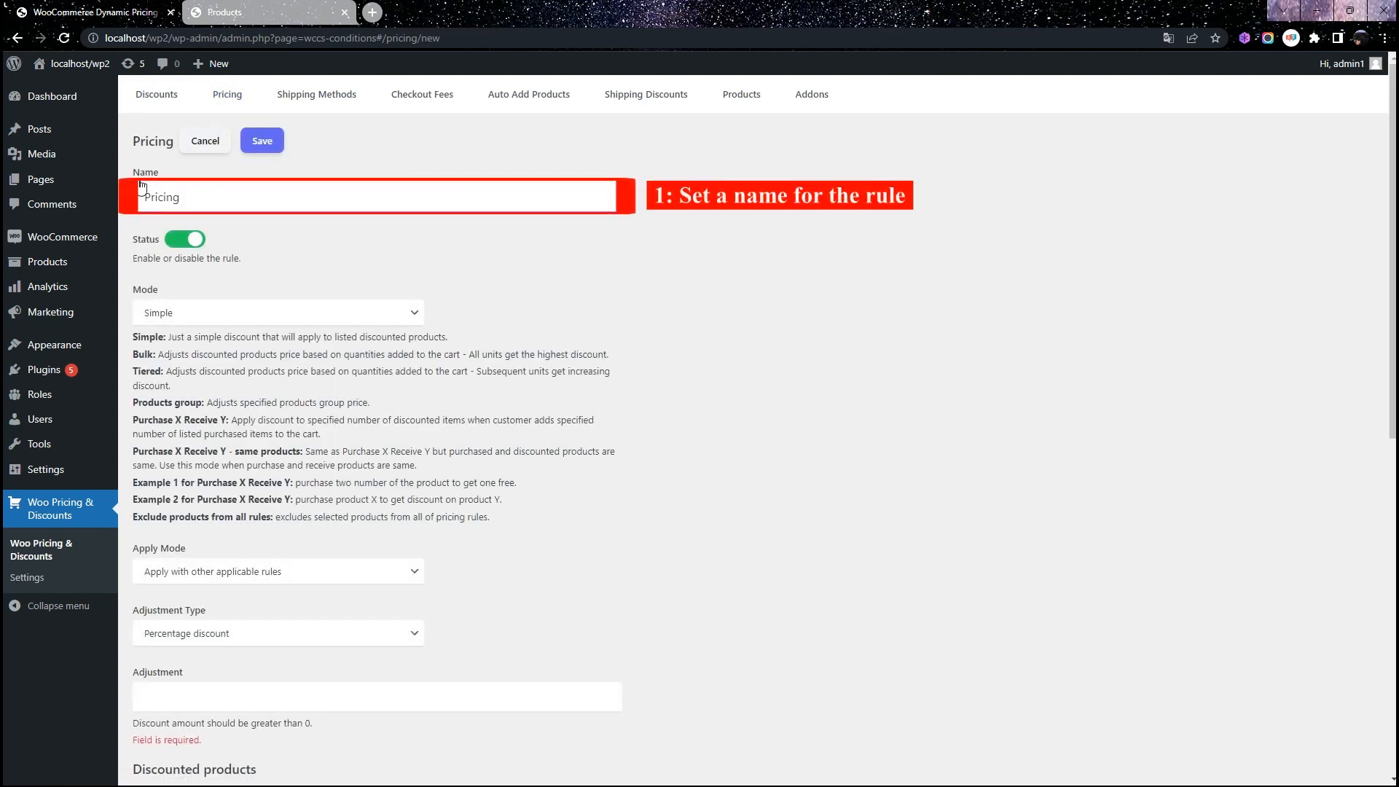
{"action": "left_click_drag", "start_coordinate": [181, 204], "coordinate": [143, 199]}
{"action": "key", "text": "BackSpace"}
{"action": "type", "text": "Bundle discount for Product"}
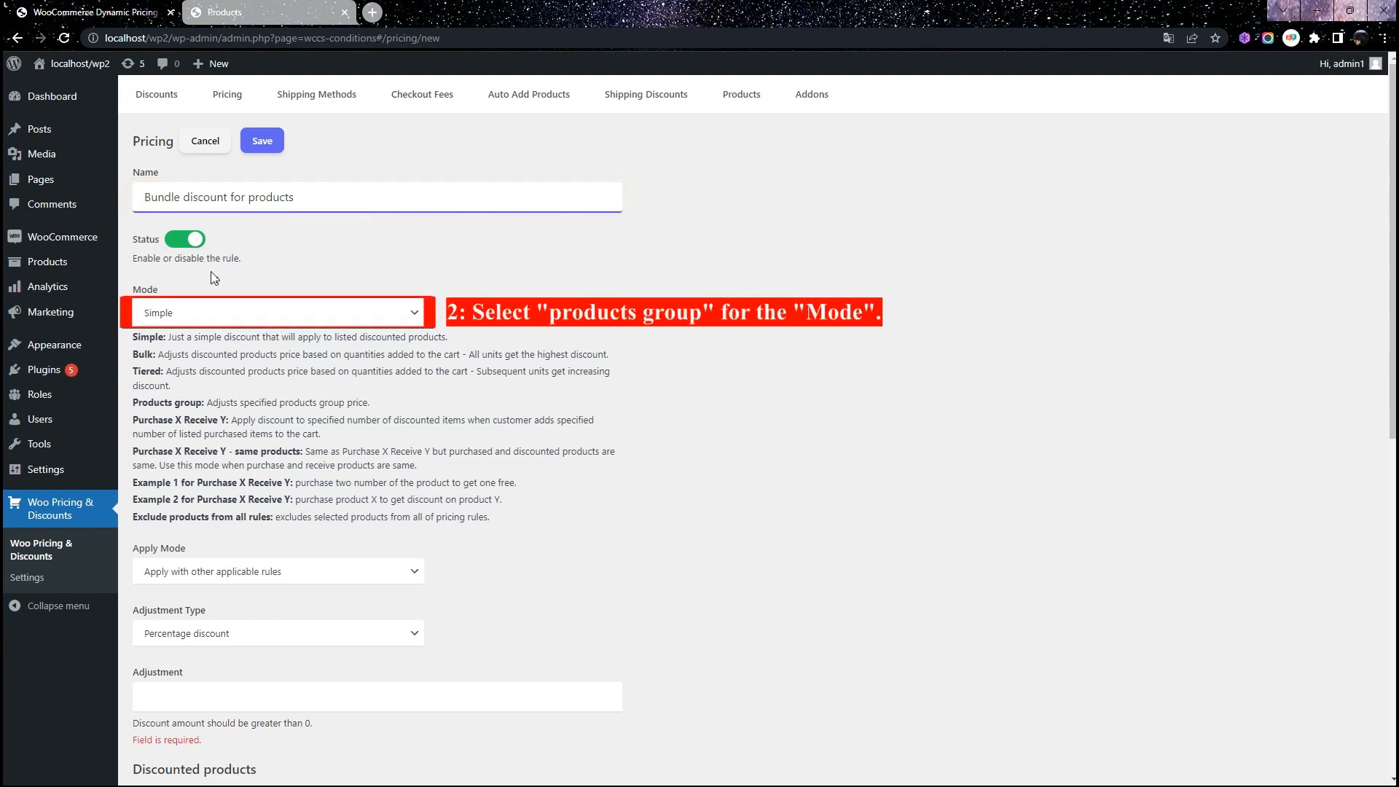
Step: Set the product bundle rule's mode to Products group and enable Repeat
{"action": "left_click", "coordinate": [175, 320]}
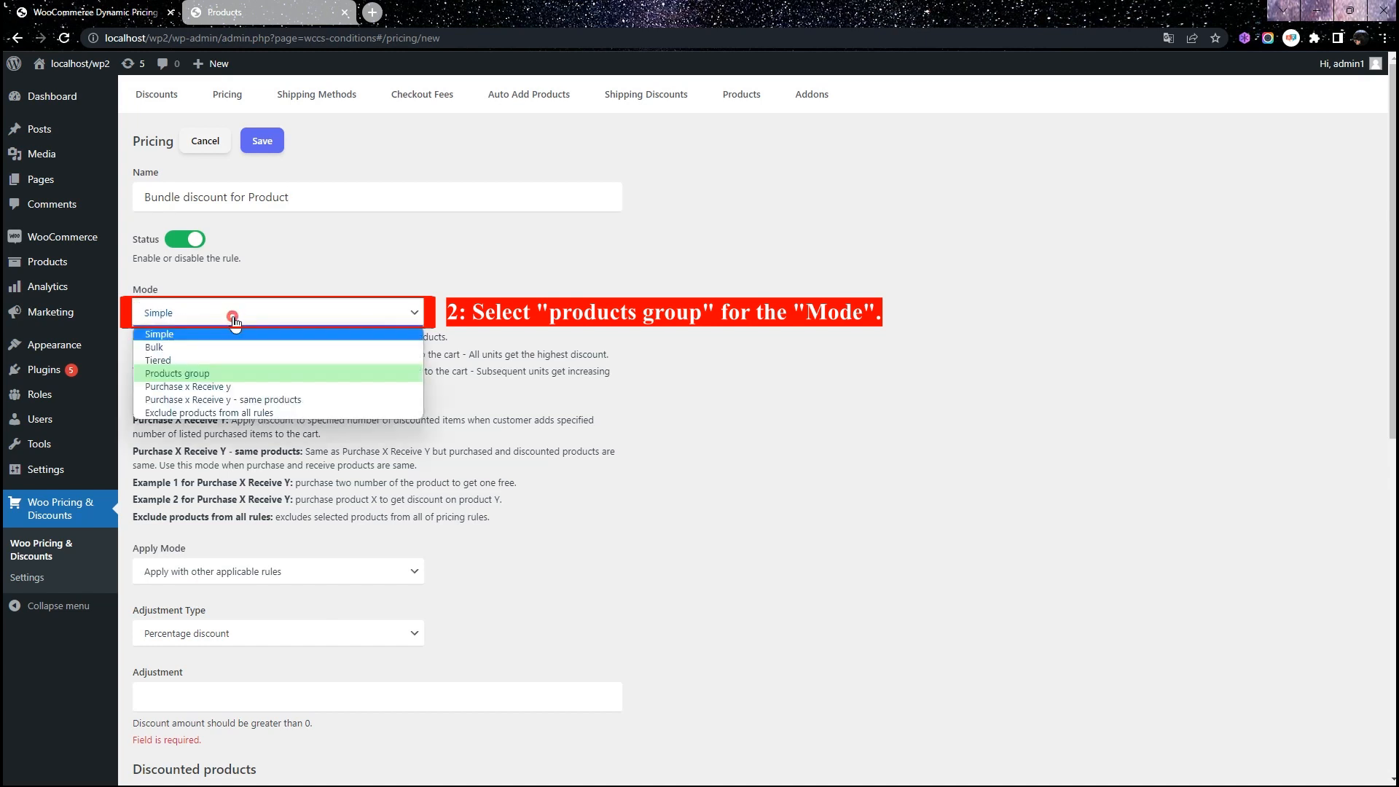
{"action": "left_click", "coordinate": [172, 375]}
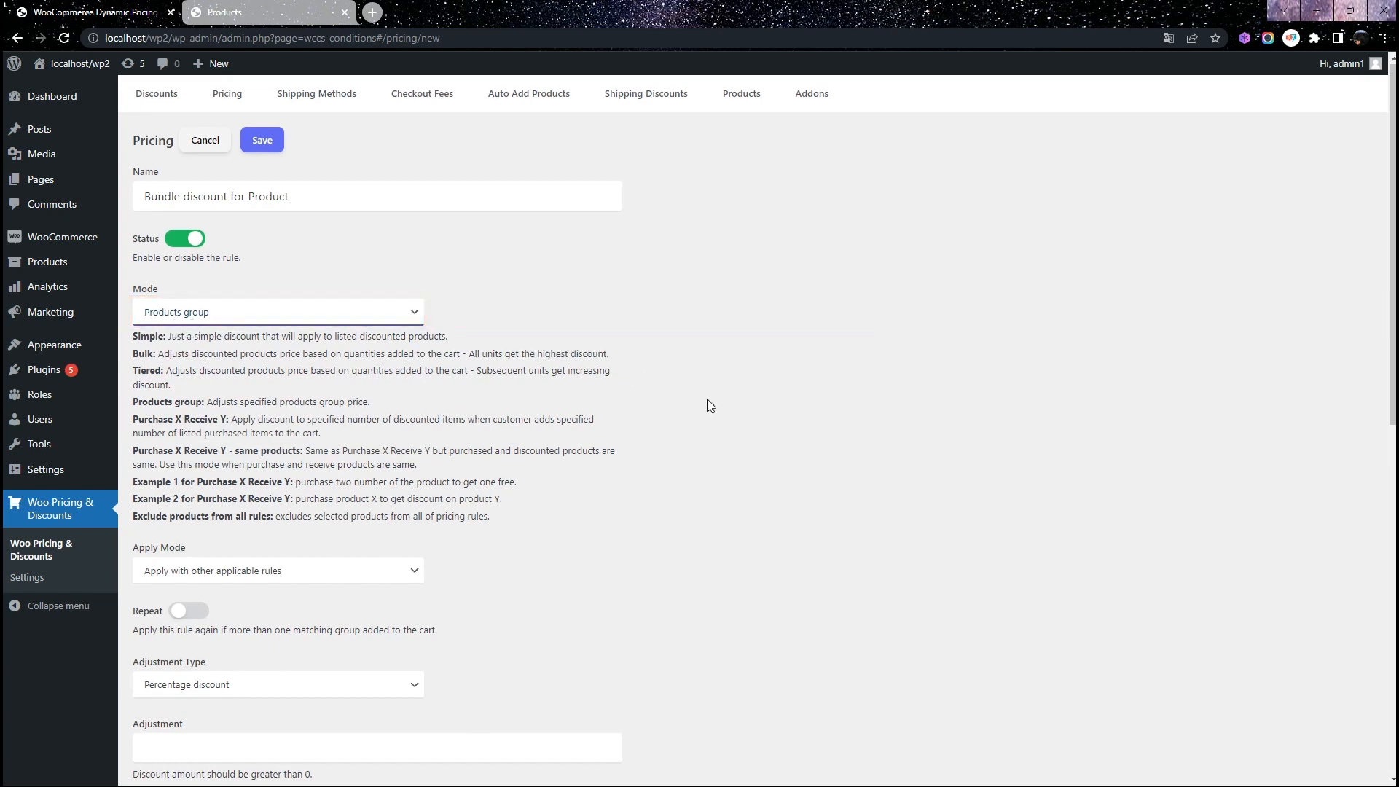
{"action": "scroll", "coordinate": [706, 400], "scroll_direction": "down", "scroll_amount": 6}
{"action": "scroll", "coordinate": [706, 413], "scroll_direction": "down", "scroll_amount": 1}
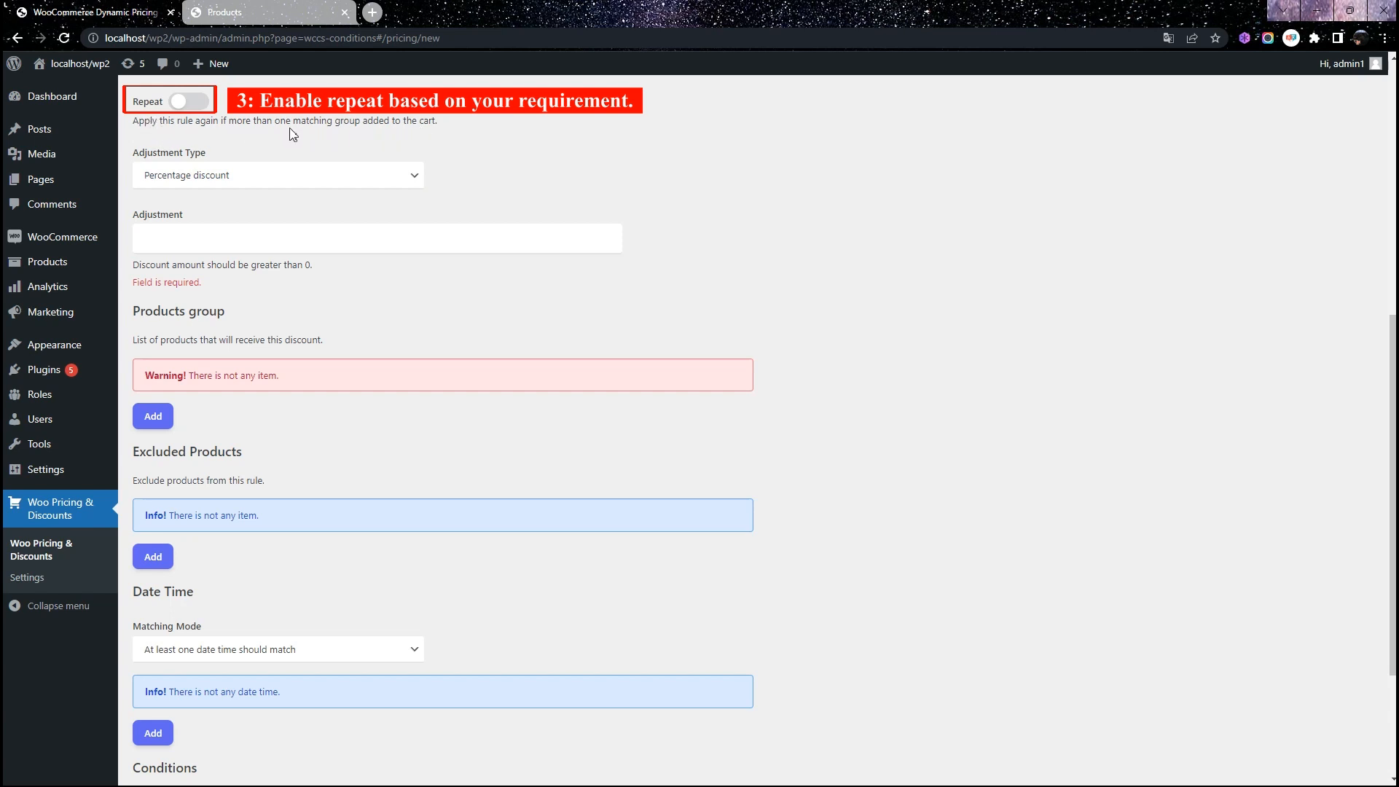
{"action": "left_click", "coordinate": [190, 103]}
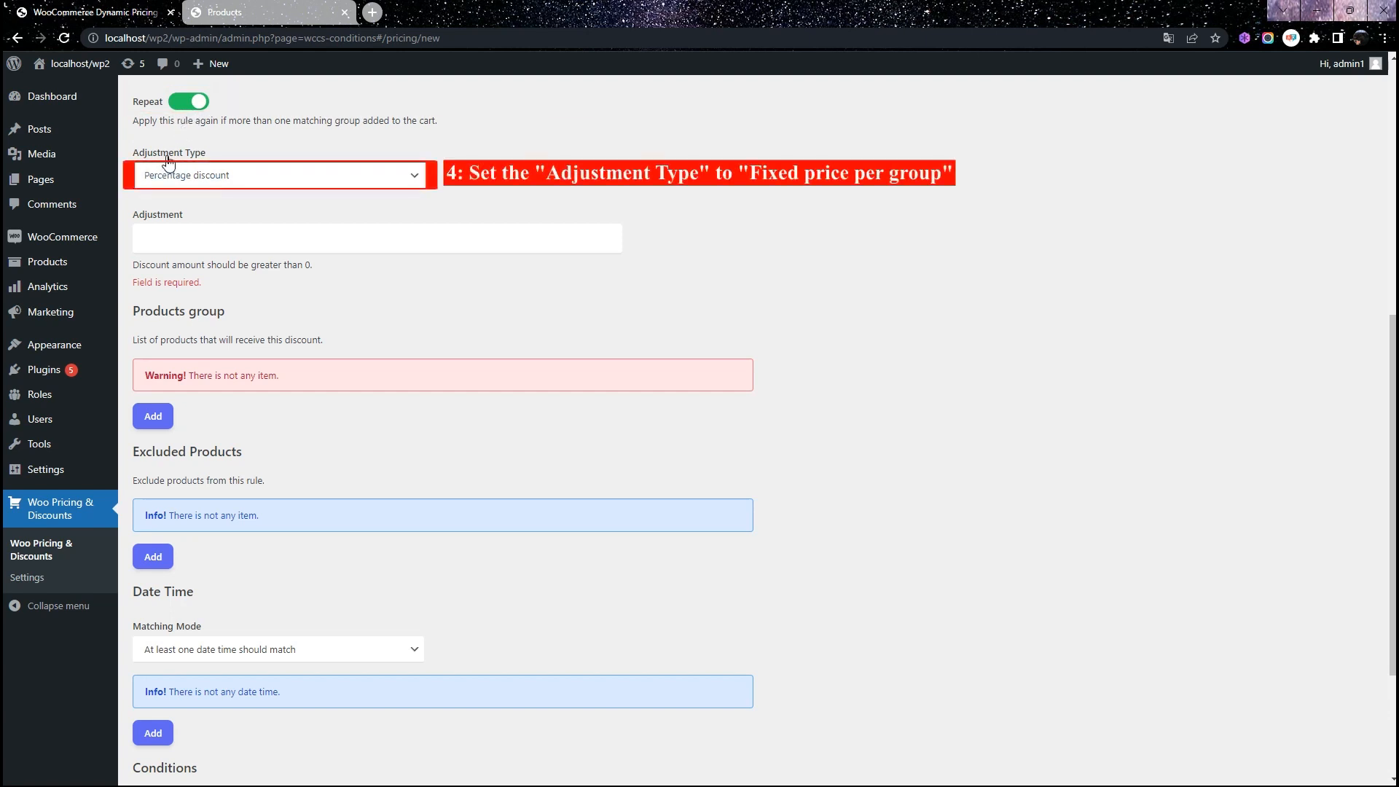
Step: Choose Fixed price per group as the product bundle rule's adjustment type and set the adjustment to 60
{"action": "left_click", "coordinate": [299, 180]}
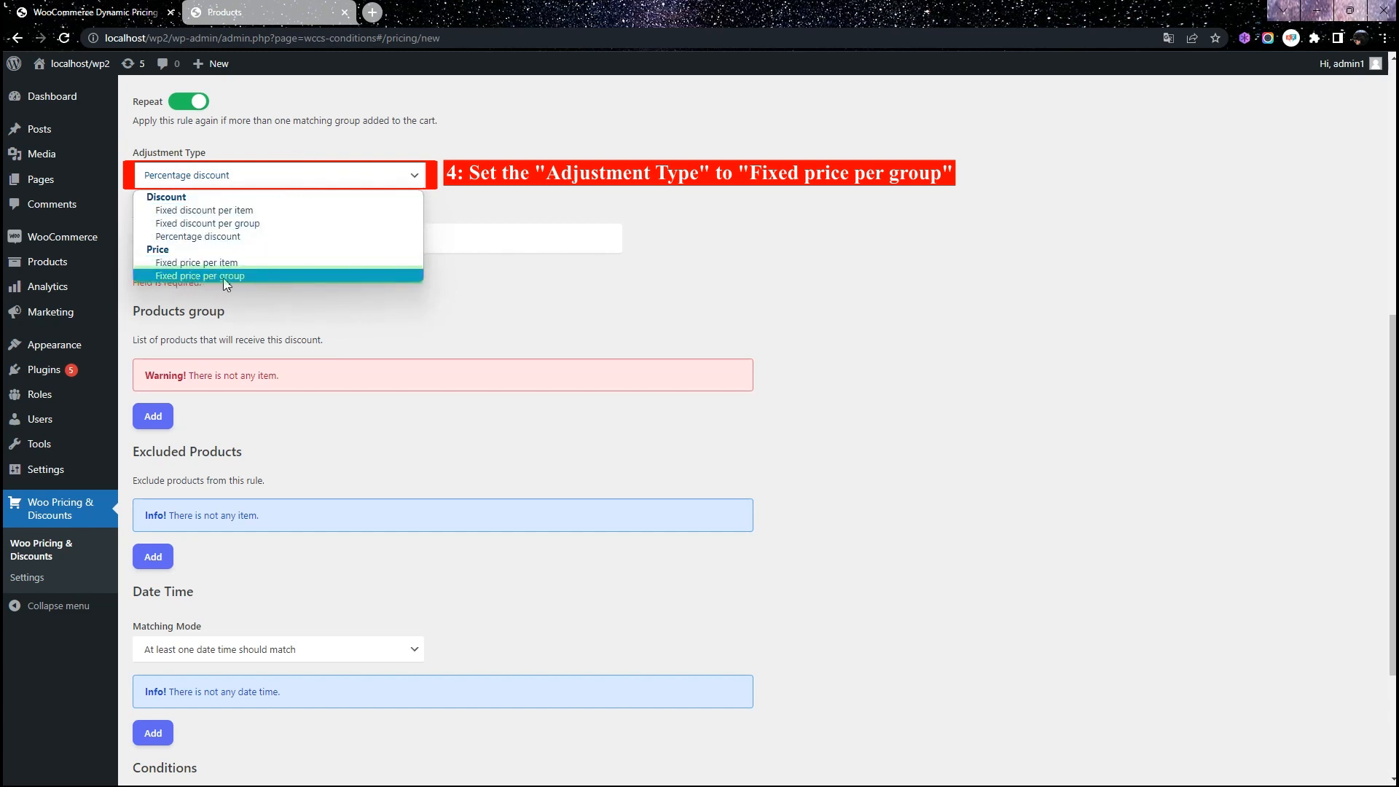
{"action": "left_click", "coordinate": [202, 276]}
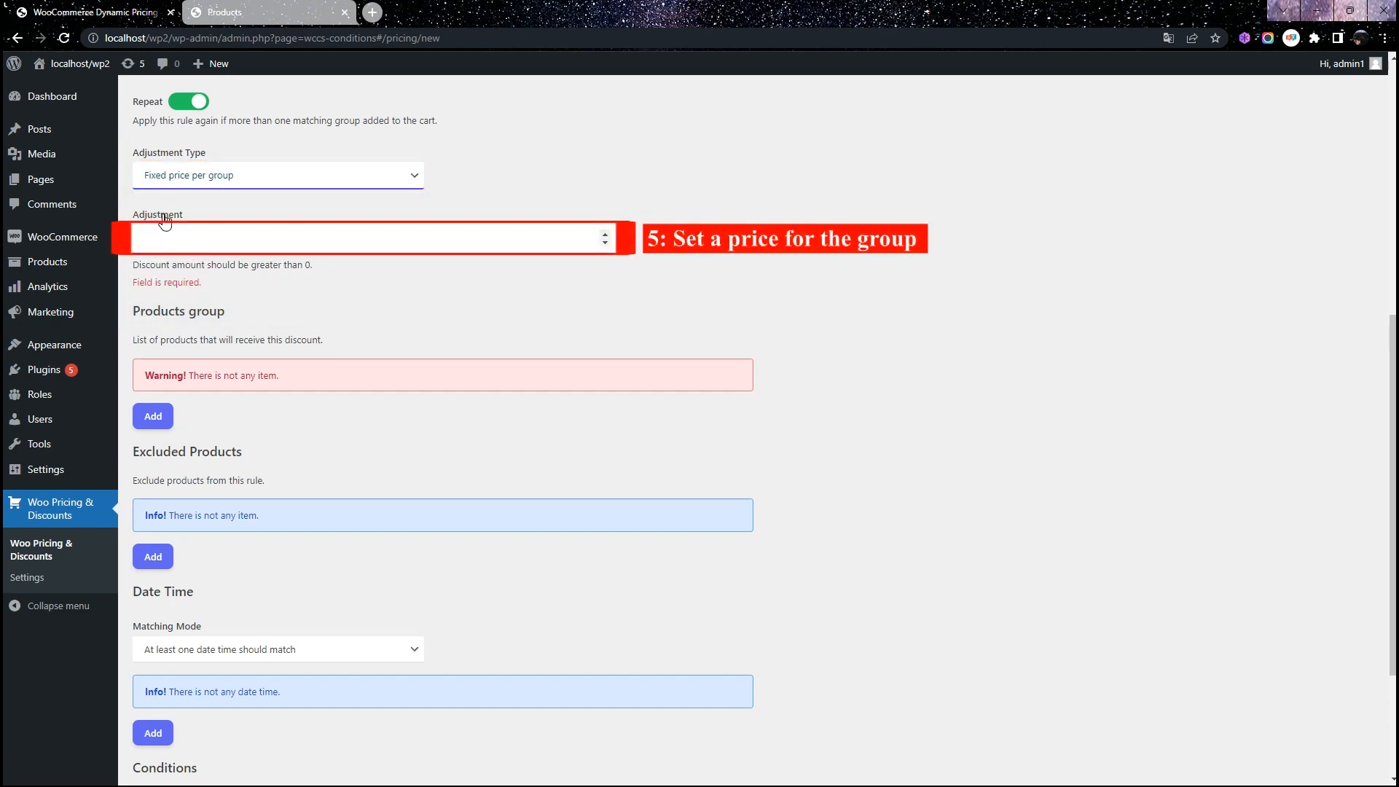
{"action": "left_click", "coordinate": [187, 232]}
{"action": "type", "text": "60"}
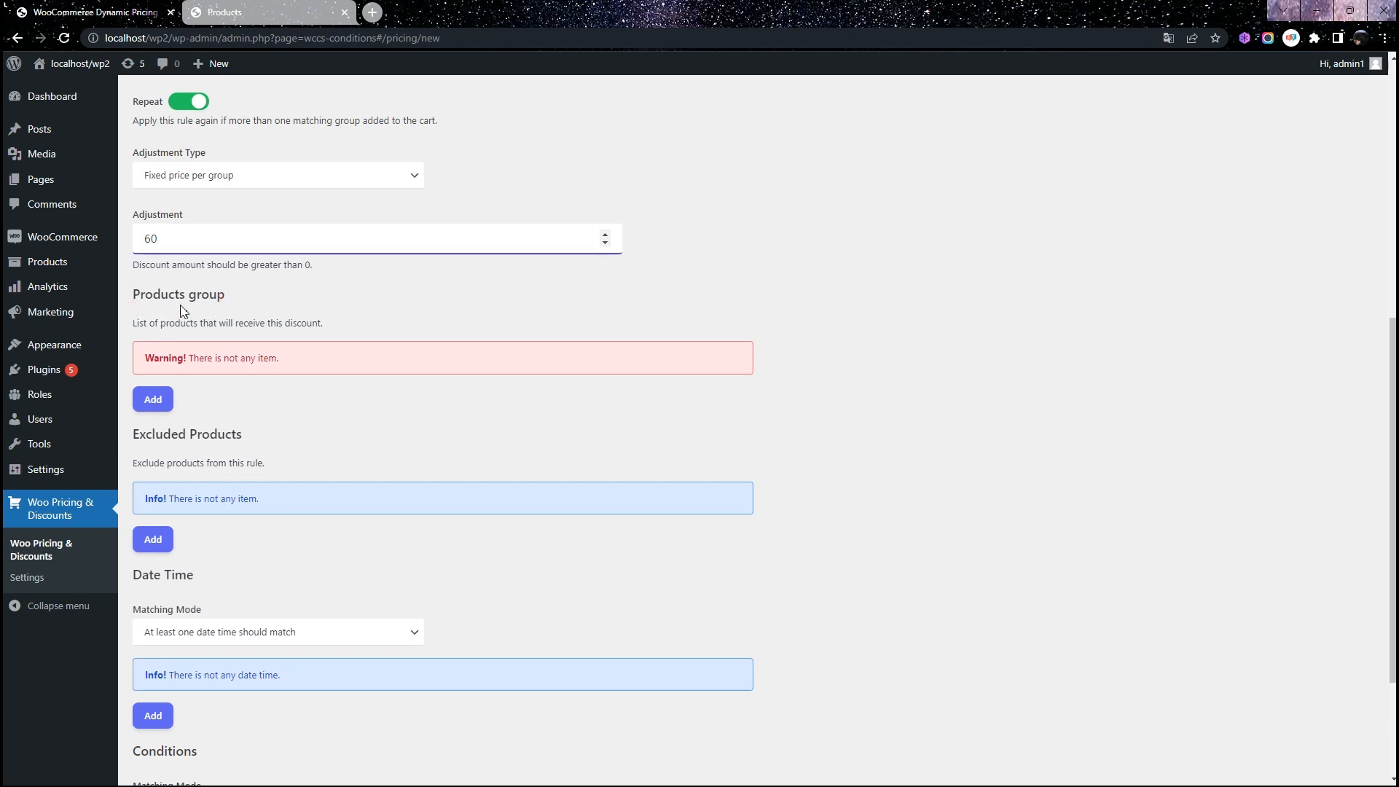
Step: Add a products group item with quantity 3 for the listed products Cap and Polo, and save the product bundle rule
{"action": "left_click", "coordinate": [155, 403]}
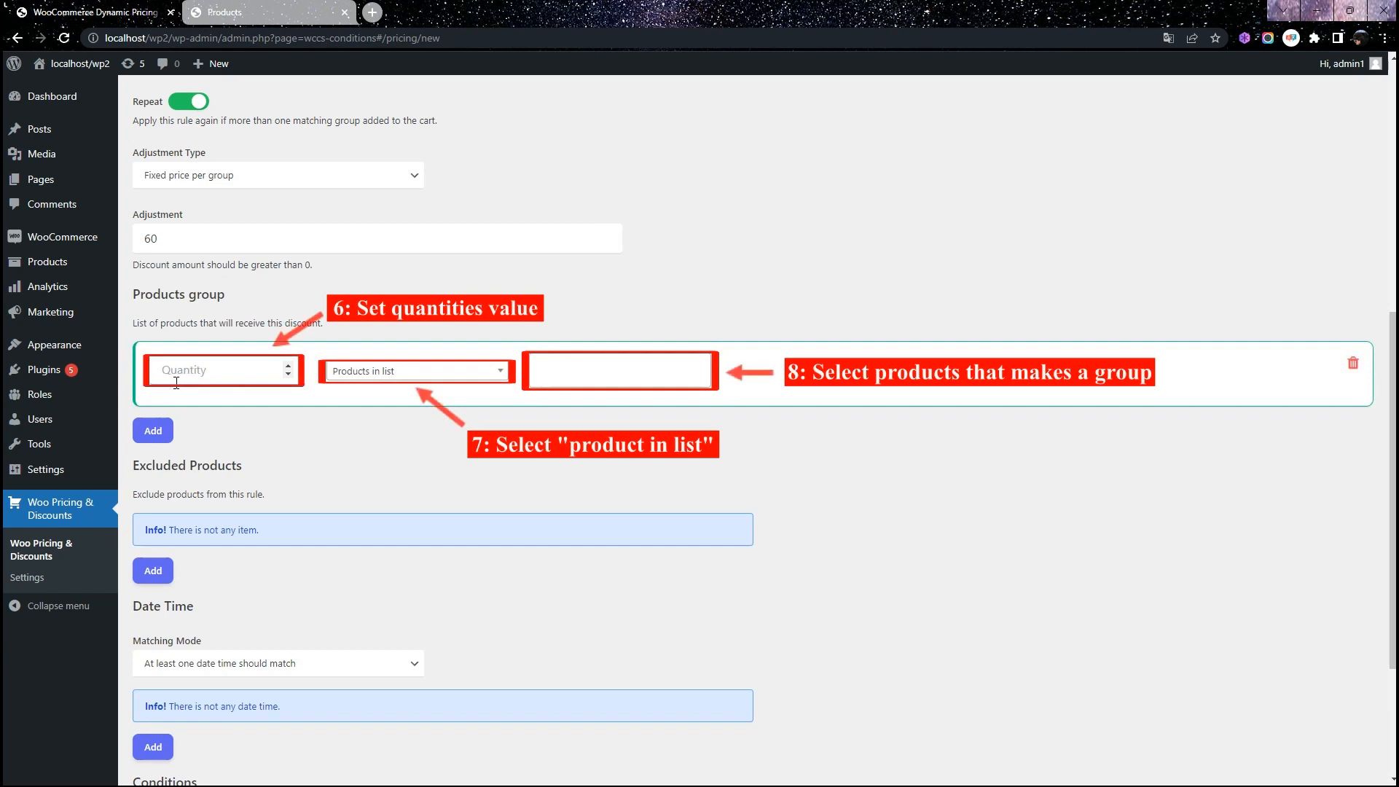
{"action": "left_click", "coordinate": [178, 380]}
{"action": "type", "text": "3"}
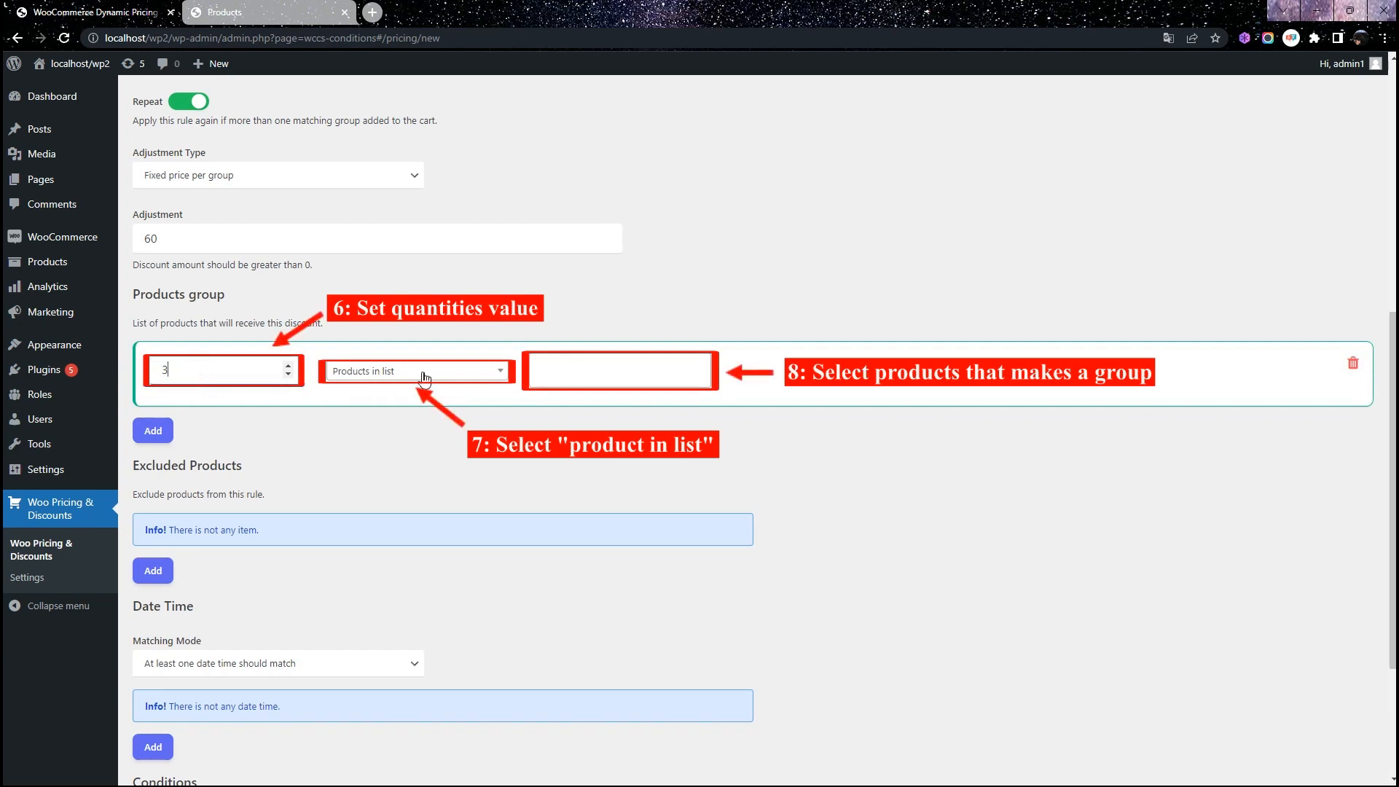
{"action": "left_click", "coordinate": [386, 382]}
{"action": "left_click", "coordinate": [368, 481]}
{"action": "left_click", "coordinate": [558, 367]}
{"action": "type", "text": "cap"}
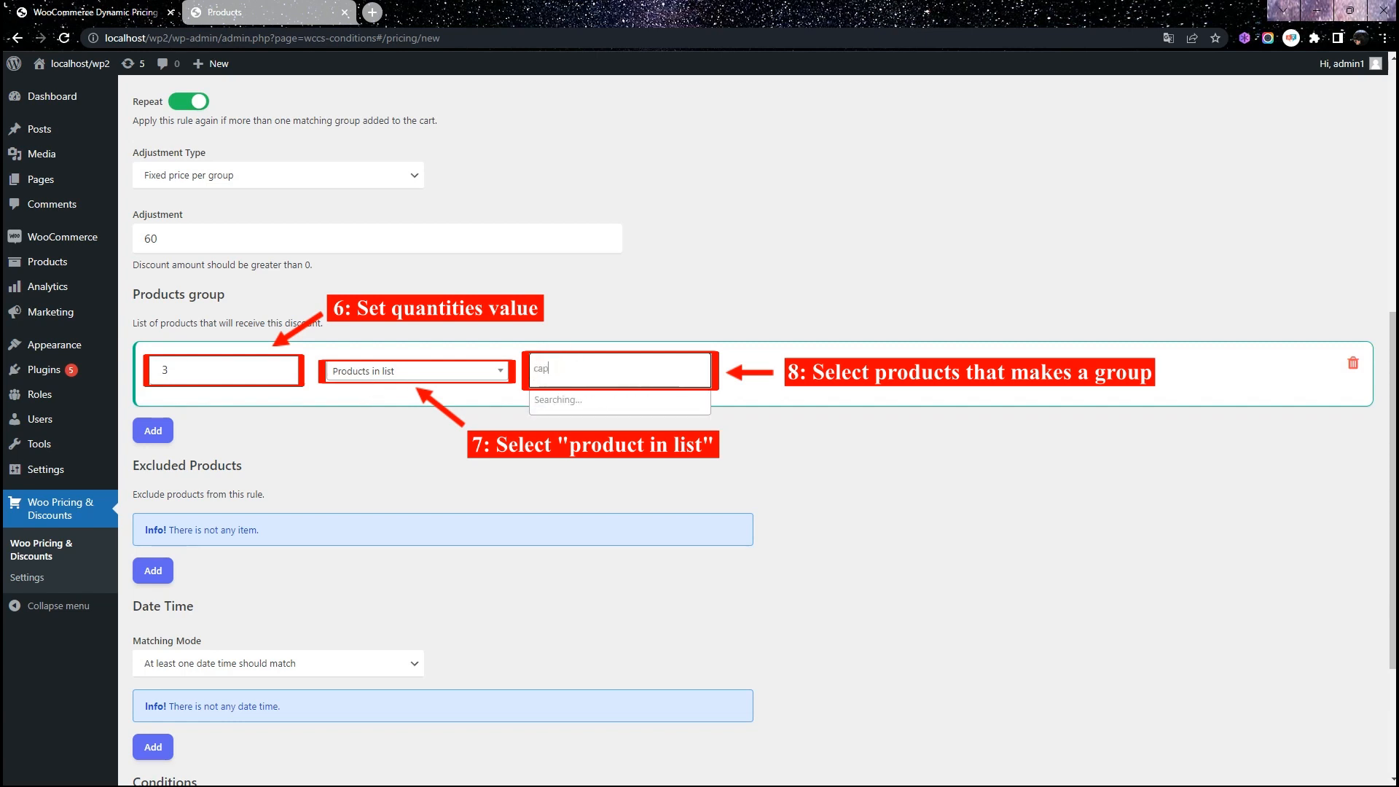
{"action": "key", "text": "Return"}
{"action": "type", "text": "polo"}
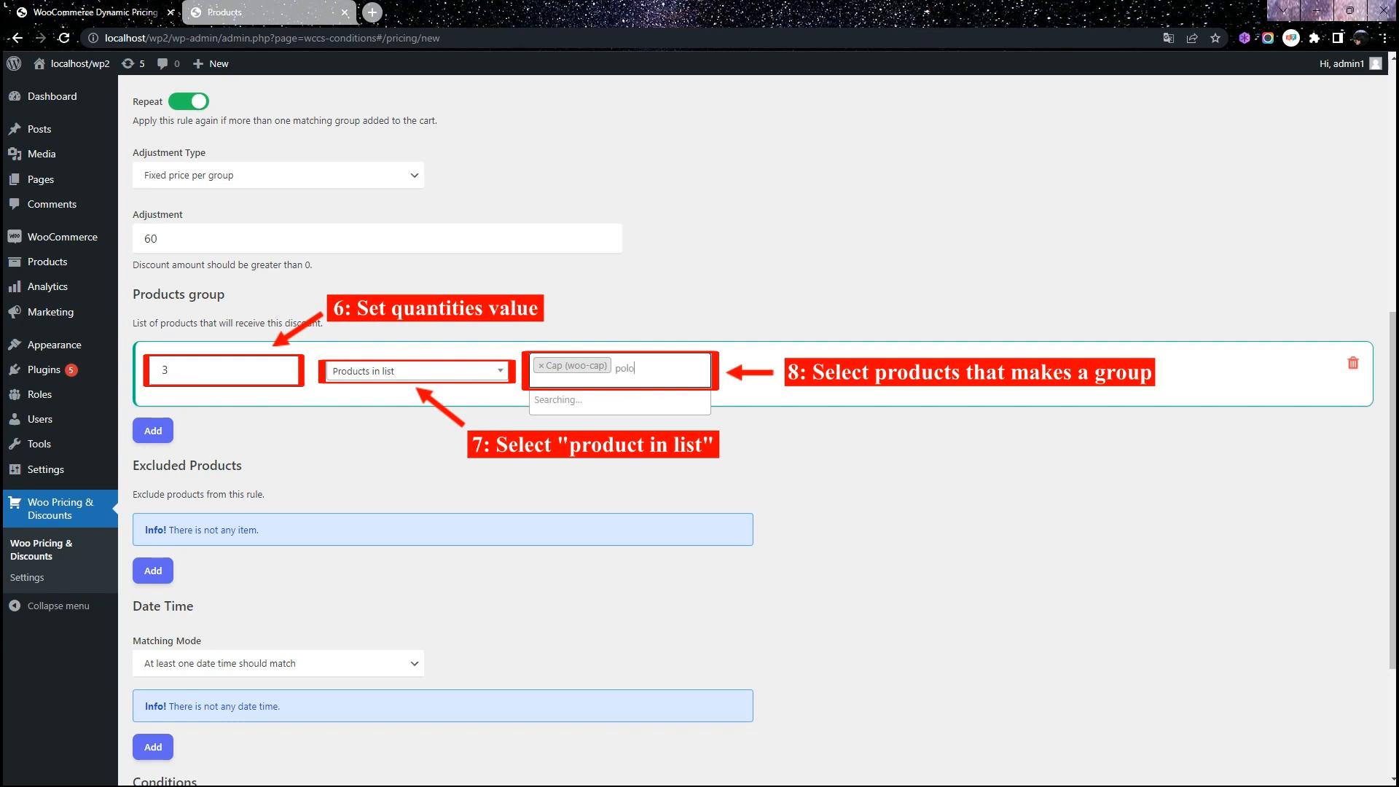
{"action": "key", "text": "Return"}
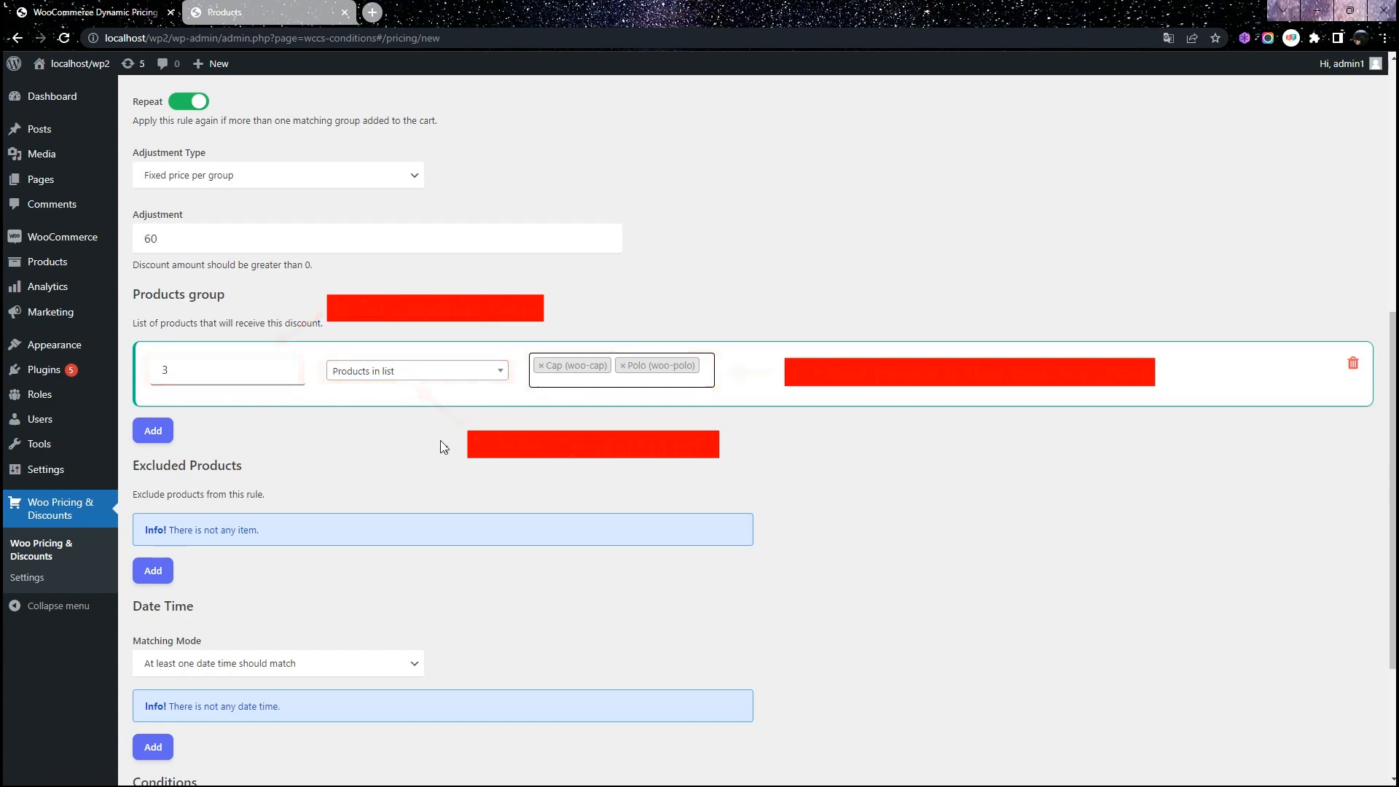
{"action": "scroll", "coordinate": [444, 446], "scroll_direction": "up", "scroll_amount": 7}
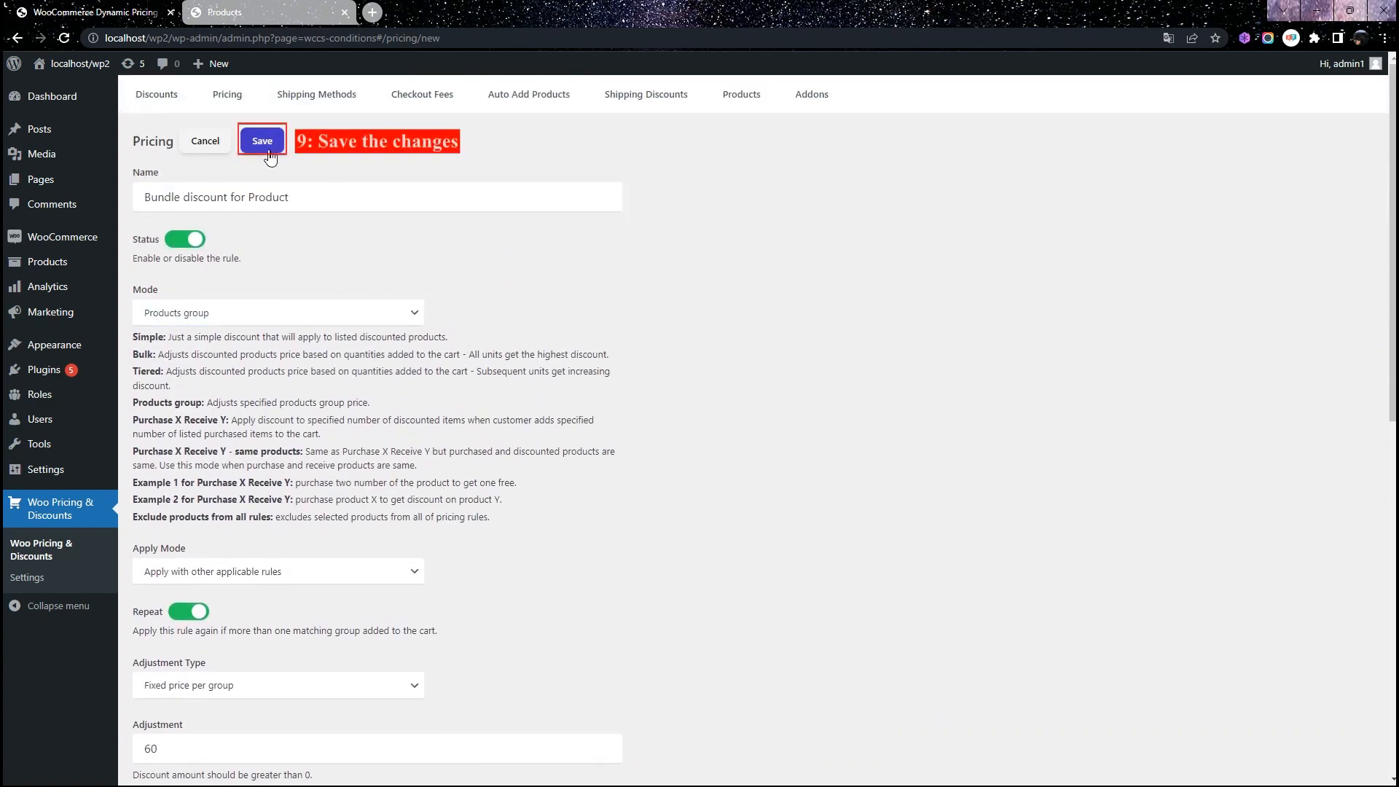
{"action": "left_click", "coordinate": [262, 142]}
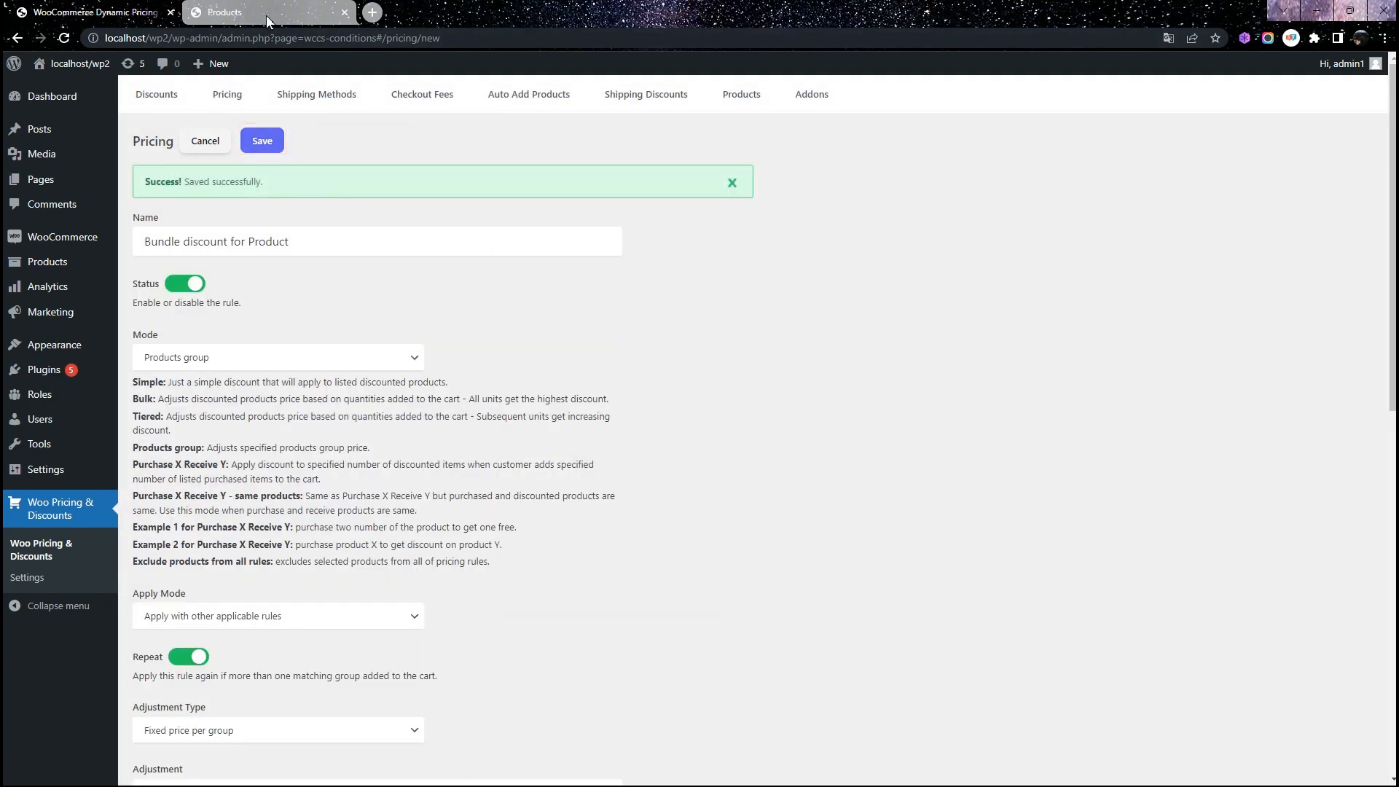
Step: In the shop, add one Cap and one Polo to the basket and view the basket
{"action": "left_click", "coordinate": [266, 16]}
{"action": "scroll", "coordinate": [756, 400], "scroll_direction": "down", "scroll_amount": 8}
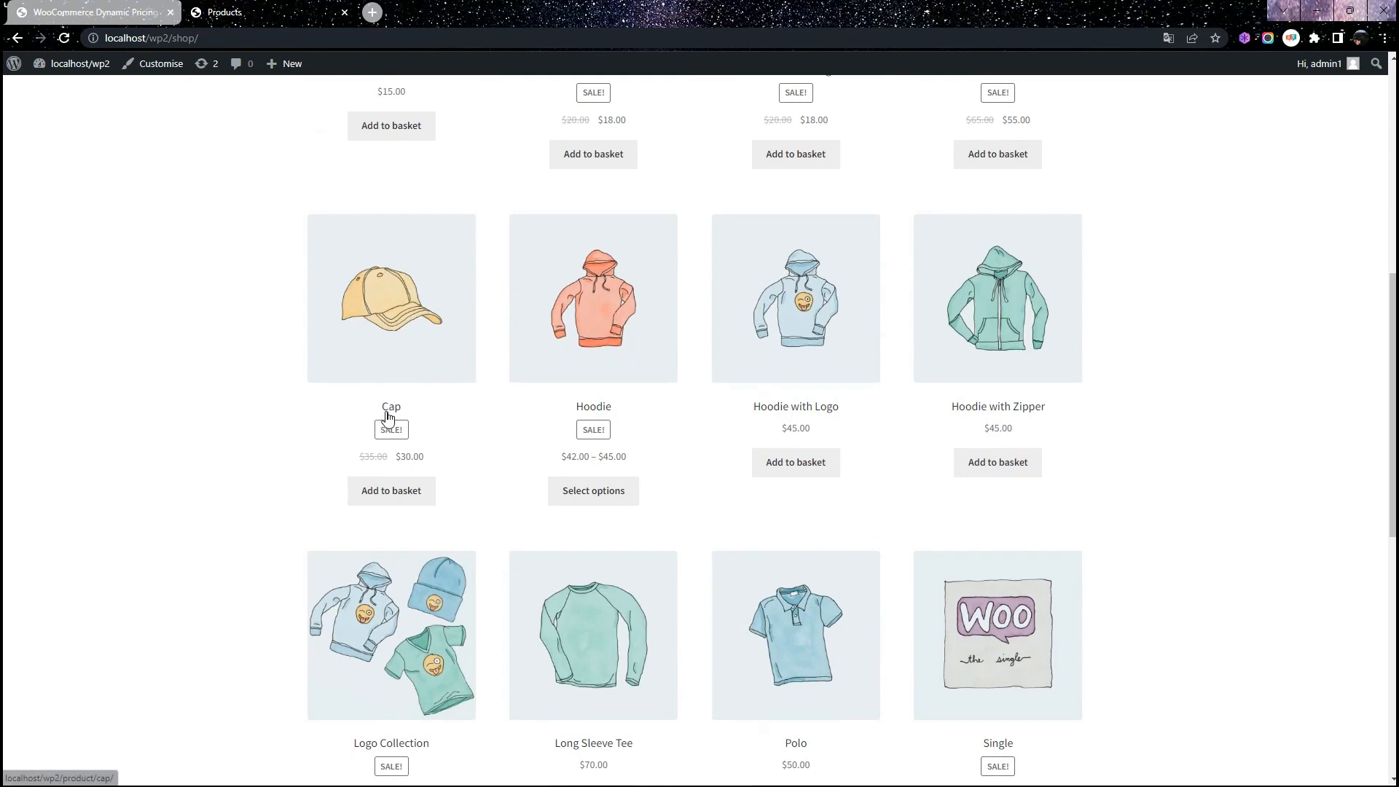
{"action": "left_click", "coordinate": [369, 498]}
{"action": "scroll", "coordinate": [802, 623], "scroll_direction": "down", "scroll_amount": 2}
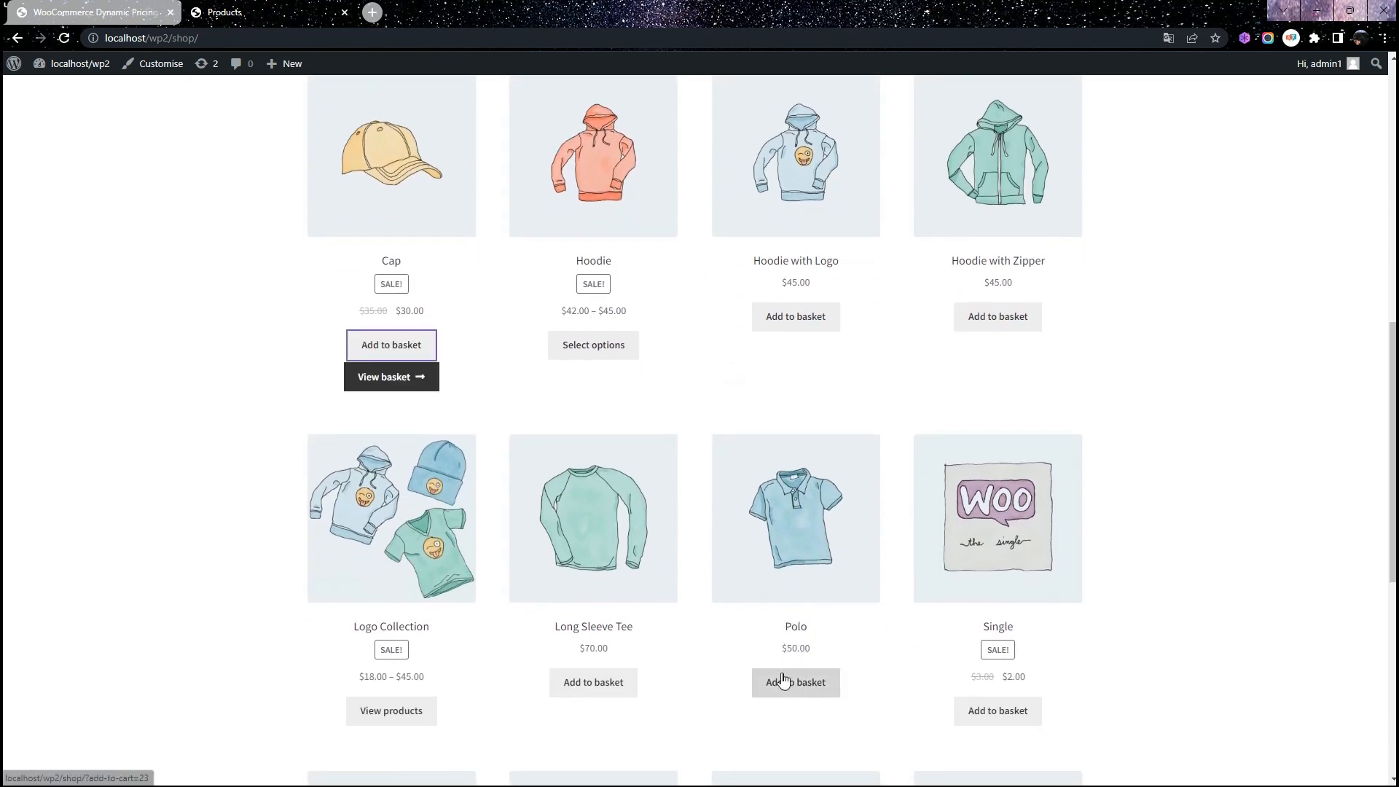
{"action": "left_click", "coordinate": [806, 681]}
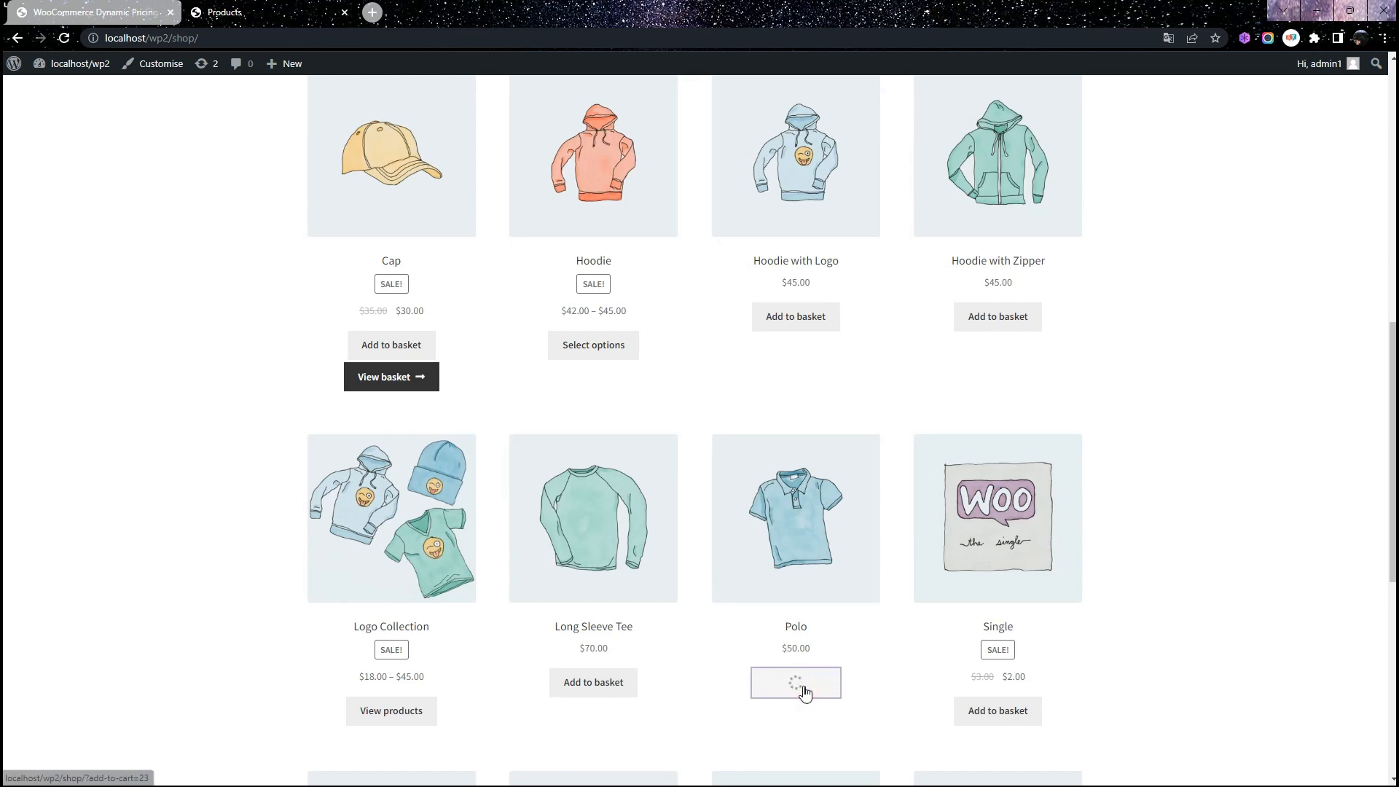
{"action": "left_click", "coordinate": [798, 716]}
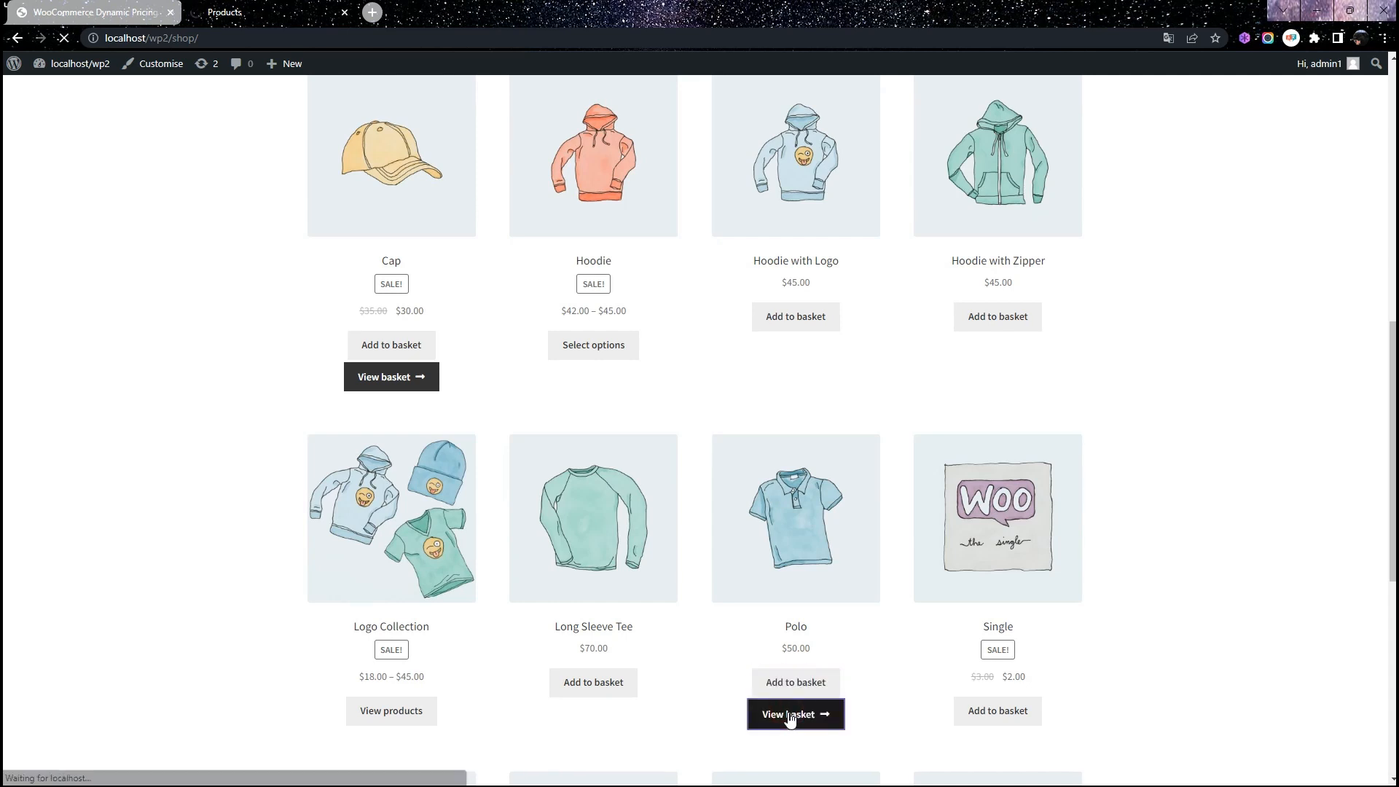
Step: Set the Polo quantity to 2 in the basket and update it to check the bundle price
{"action": "scroll", "coordinate": [802, 672], "scroll_direction": "down", "scroll_amount": 3}
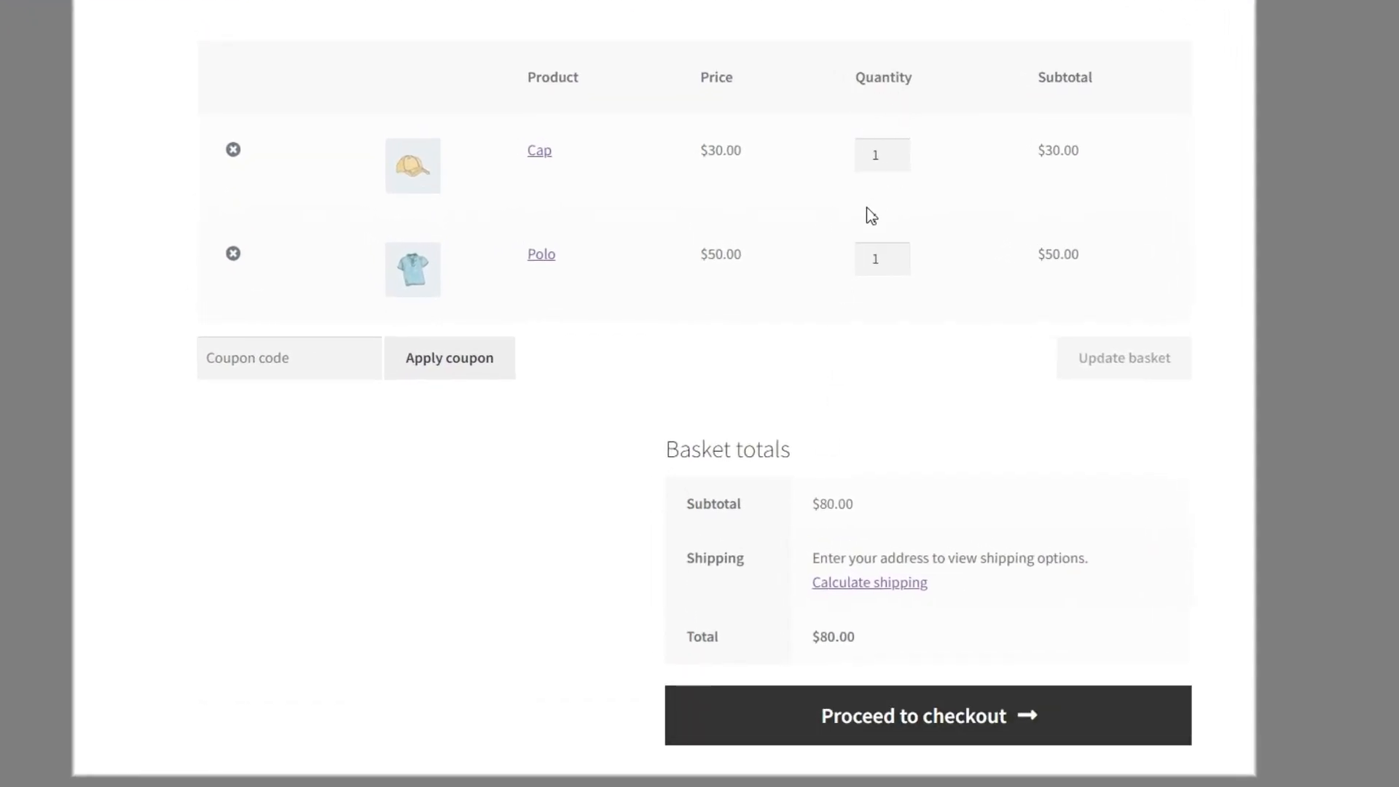
{"action": "left_click", "coordinate": [899, 254]}
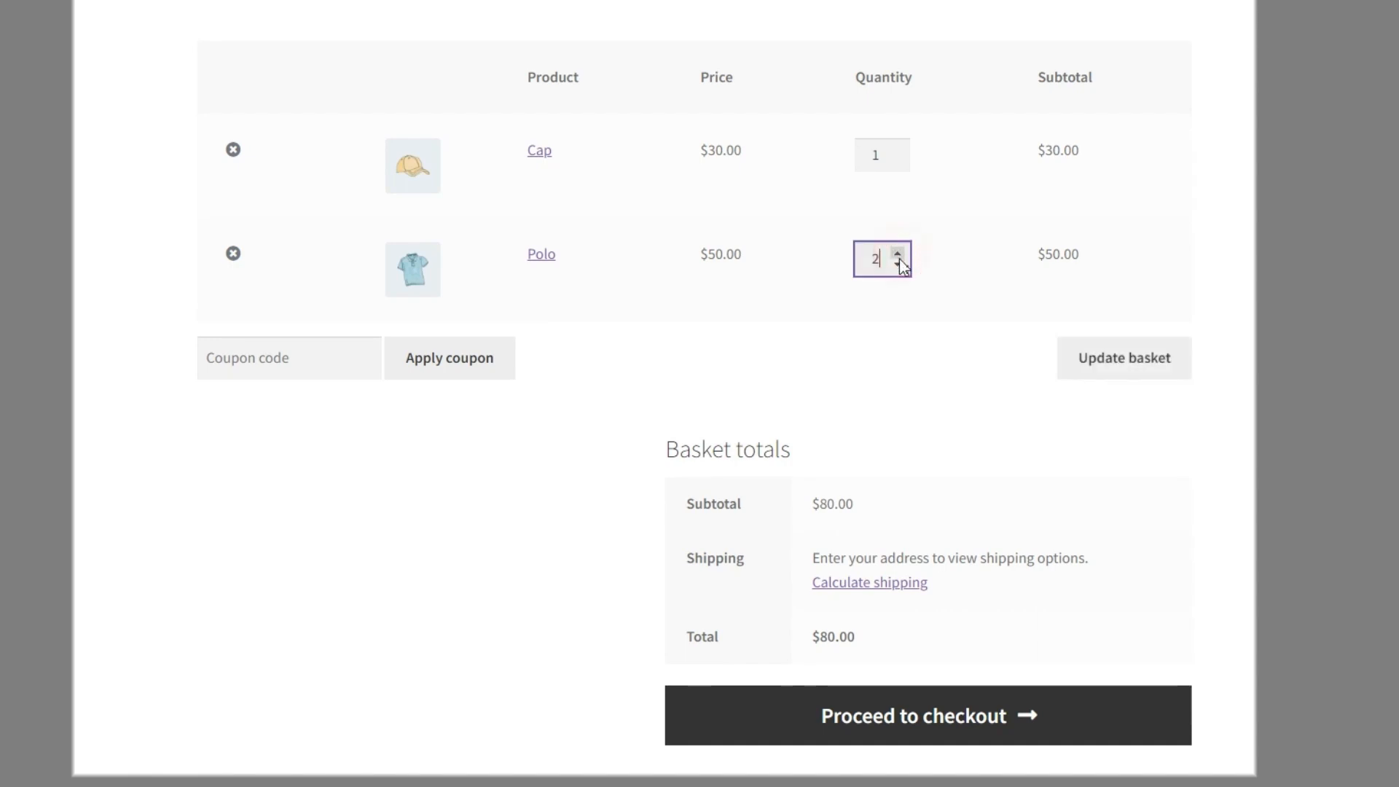
{"action": "left_click", "coordinate": [1106, 365]}
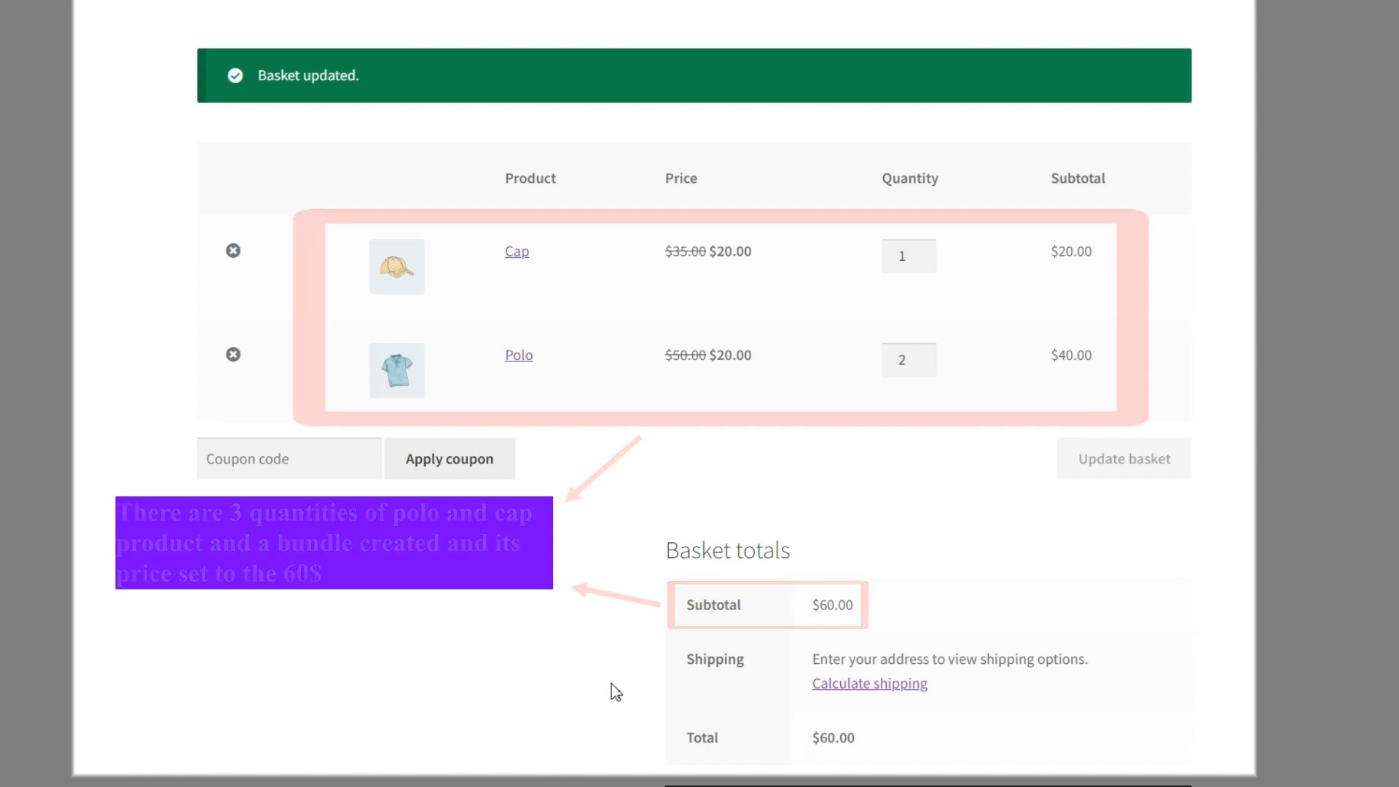
Step: Remove the Cap from the basket, set the Polo quantity to 3 and update the basket
{"action": "left_click", "coordinate": [233, 250]}
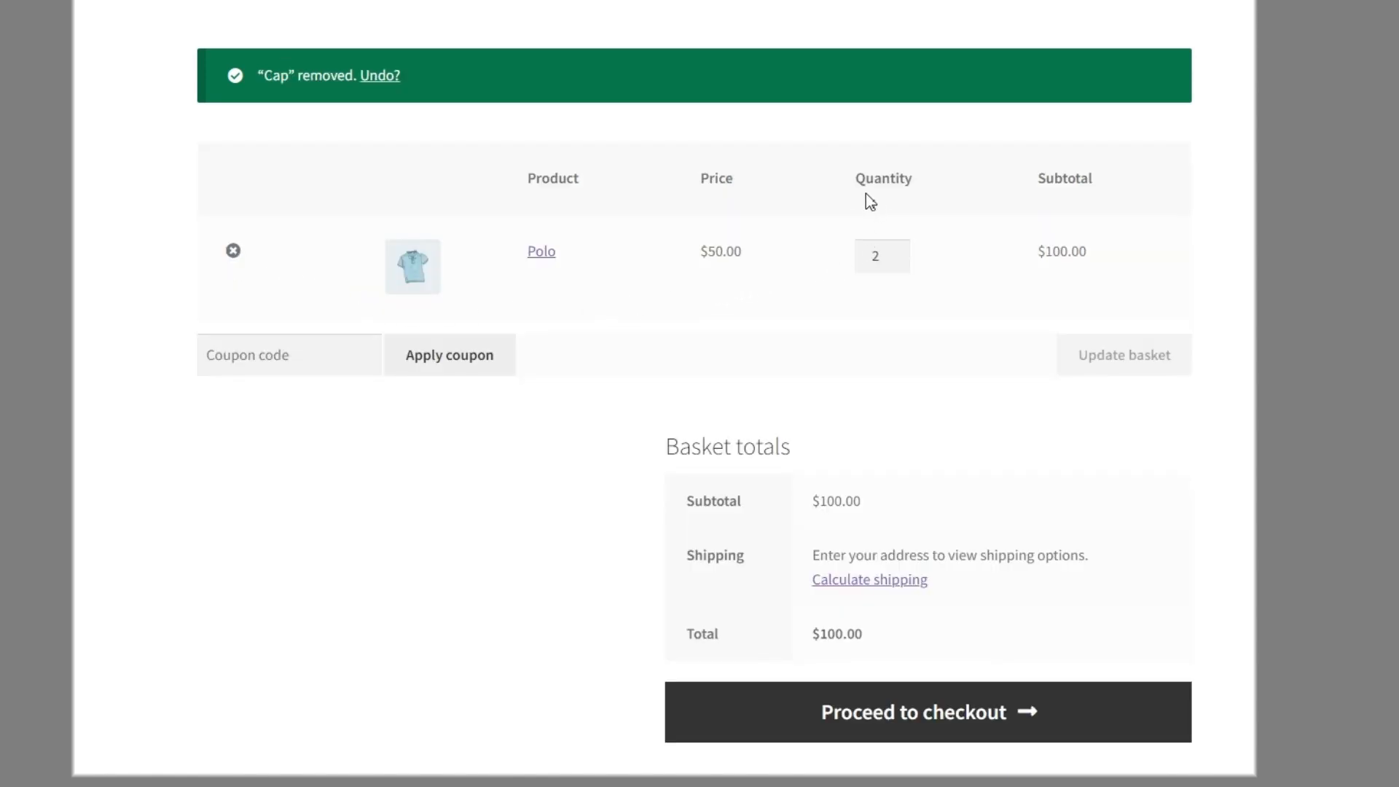
{"action": "left_click", "coordinate": [897, 253]}
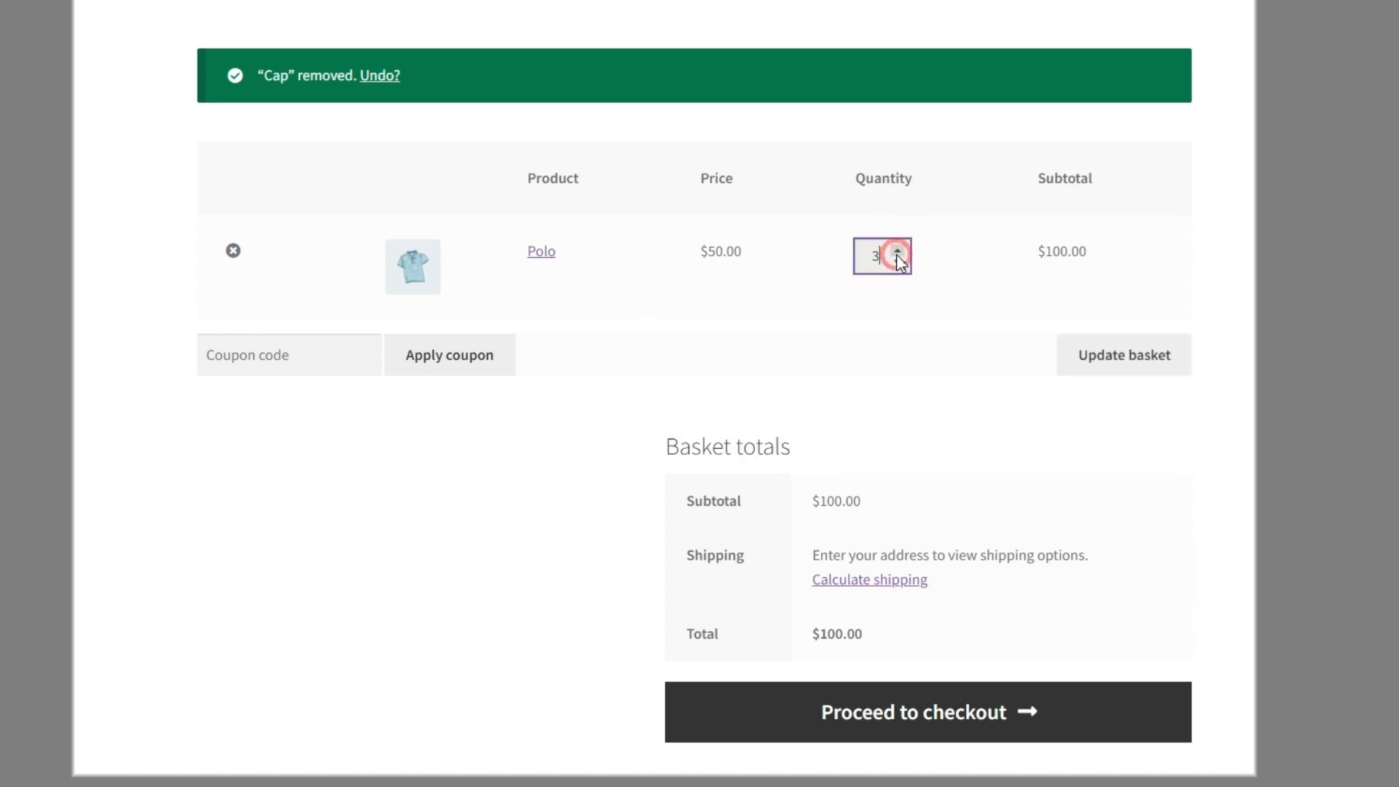
{"action": "left_click", "coordinate": [1100, 355]}
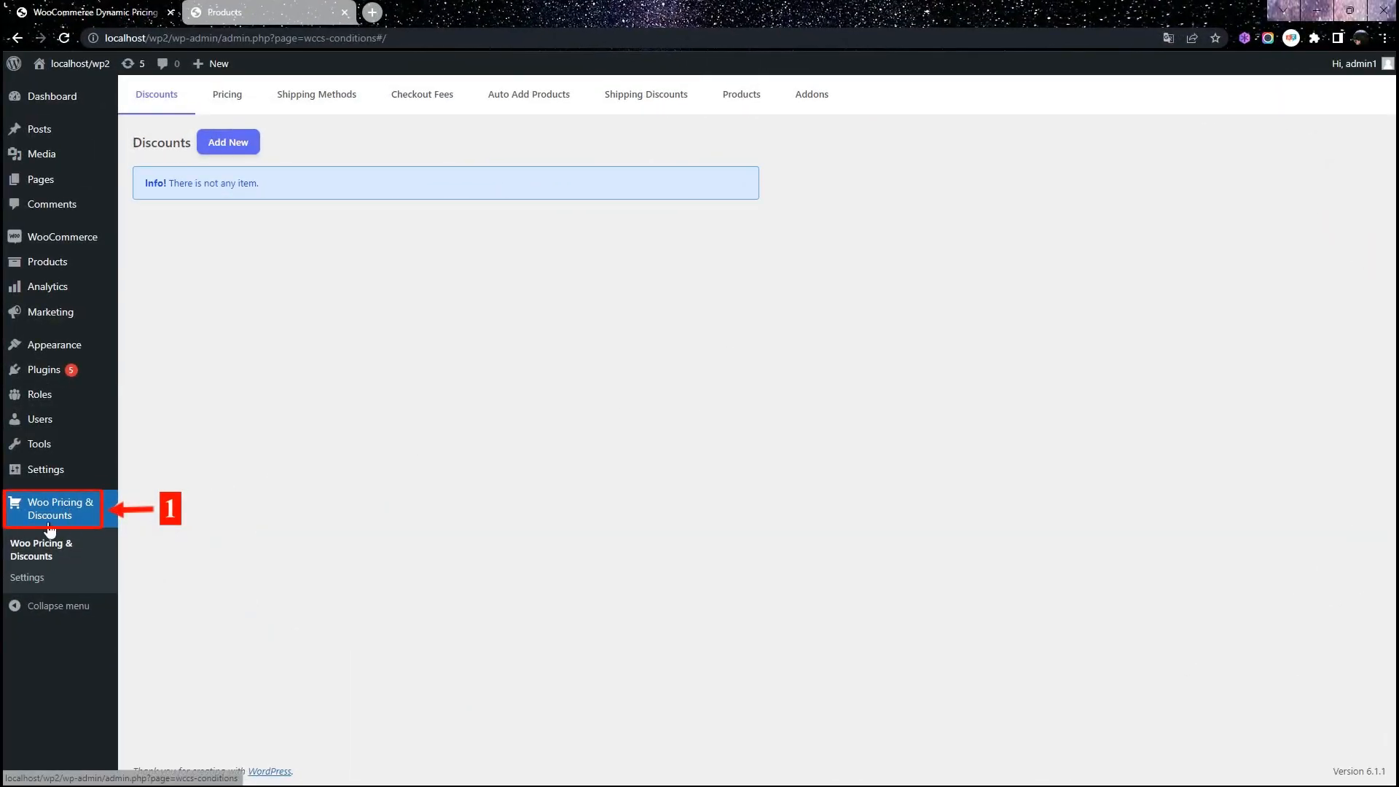
Step: In Woo Pricing & Discounts, add a new pricing rule and name it "Different products bundle discount"
{"action": "left_click", "coordinate": [230, 107]}
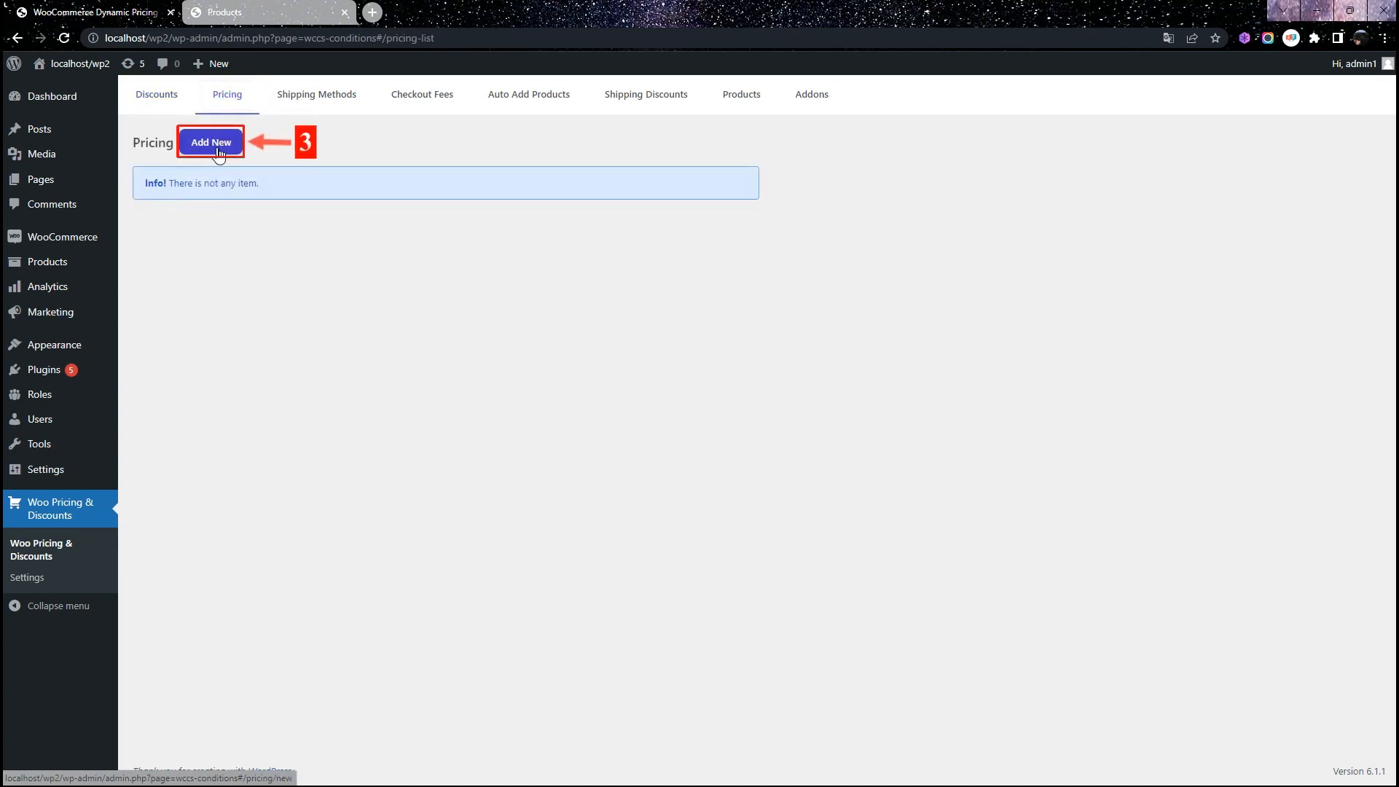
{"action": "left_click", "coordinate": [211, 152]}
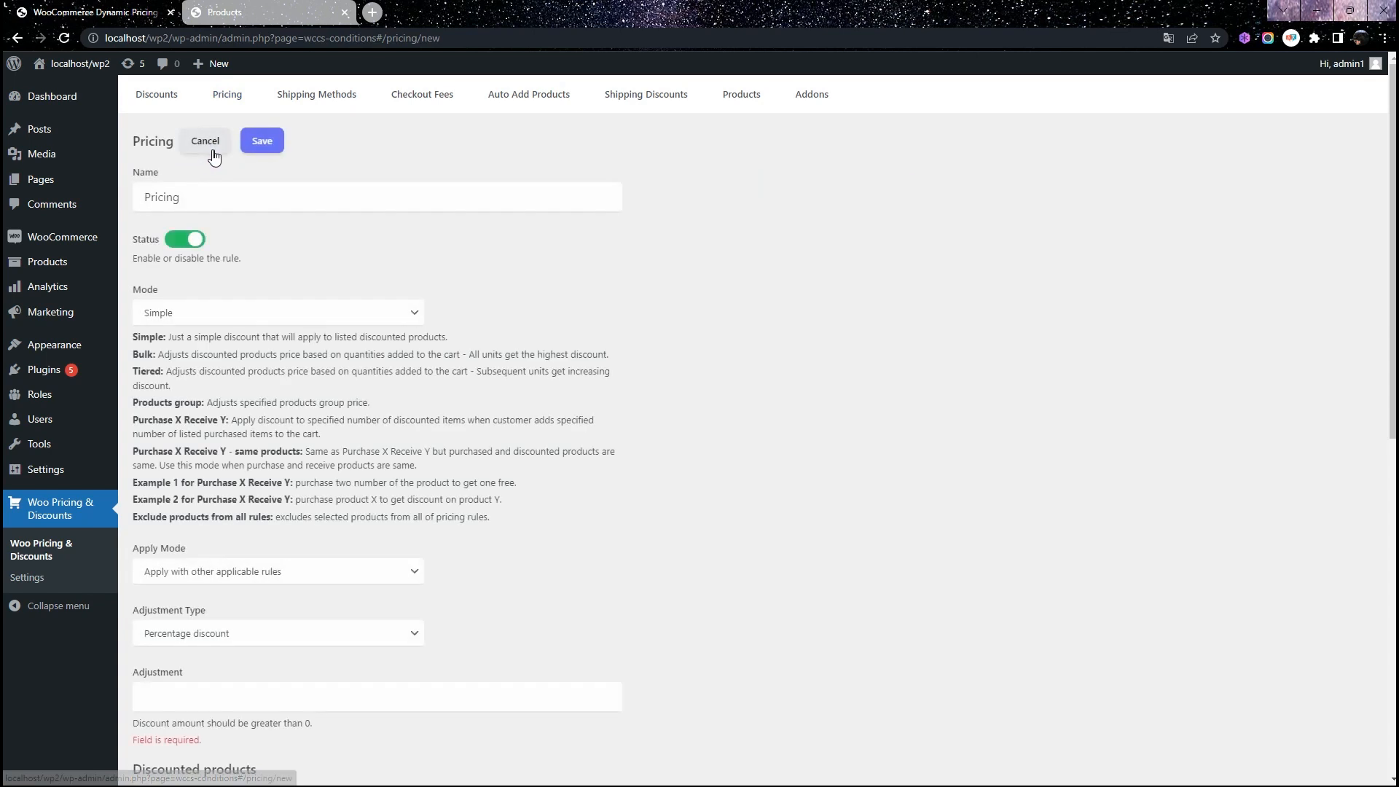
{"action": "double_click", "coordinate": [176, 195]}
{"action": "type", "text": "Dif"}
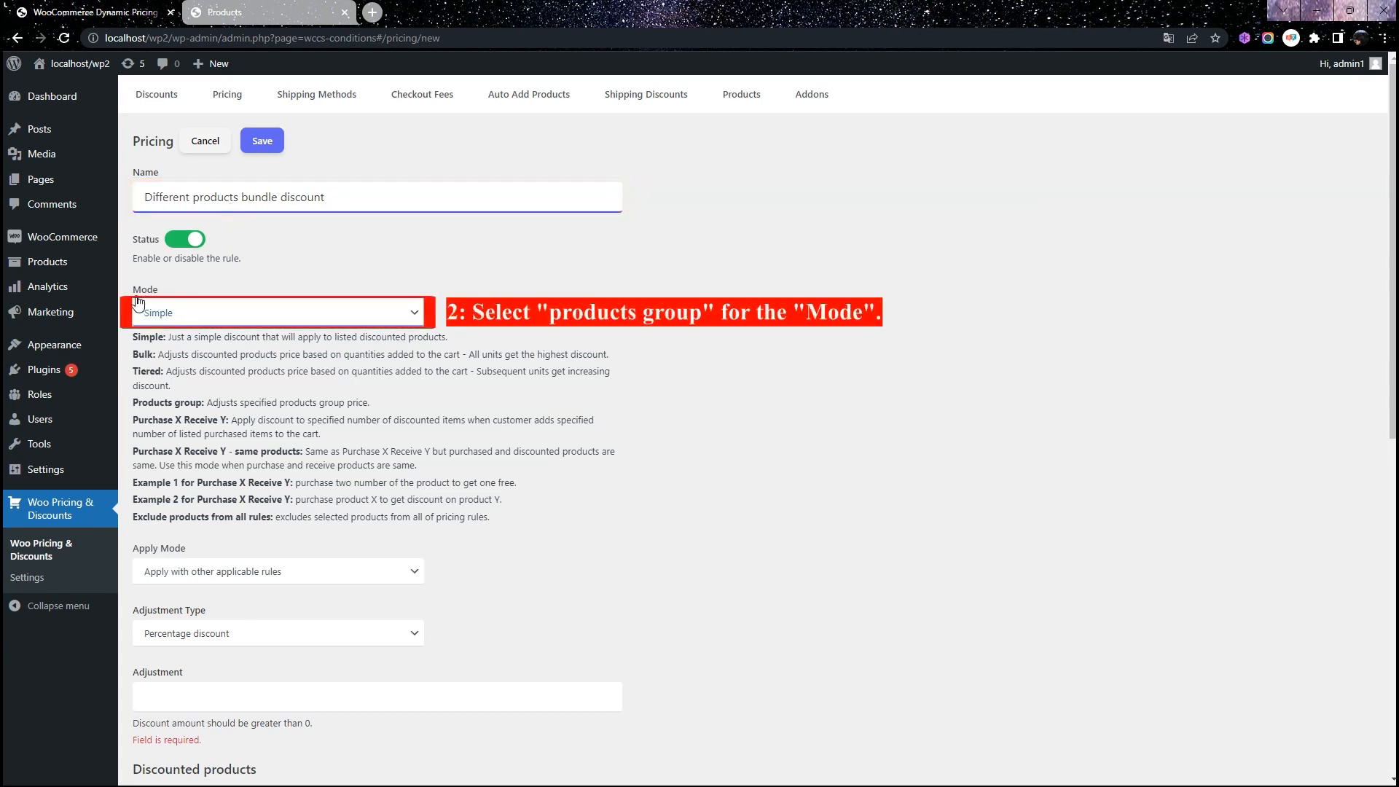
Step: Set the different products bundle rule's mode to Products group and enable Repeat
{"action": "left_click", "coordinate": [332, 314]}
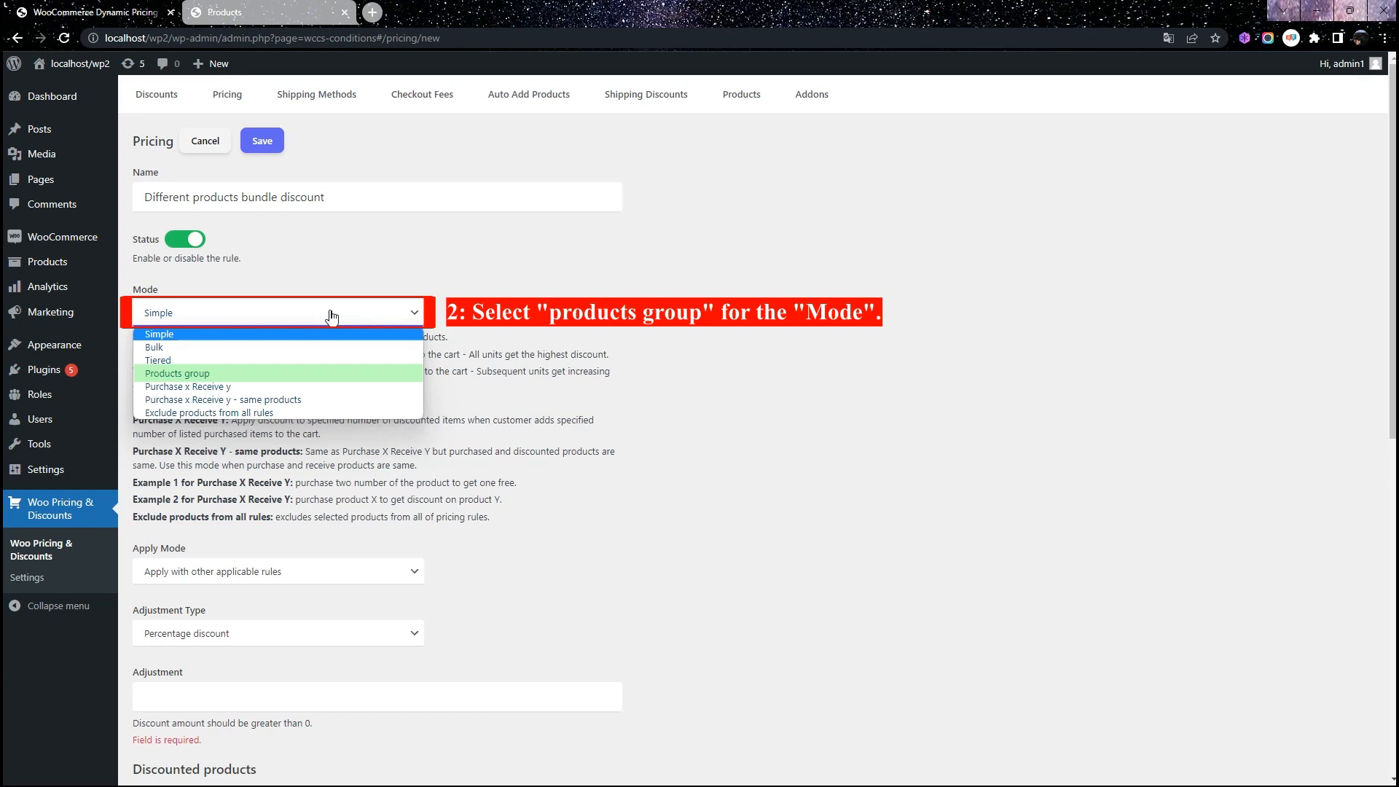
{"action": "left_click", "coordinate": [182, 374]}
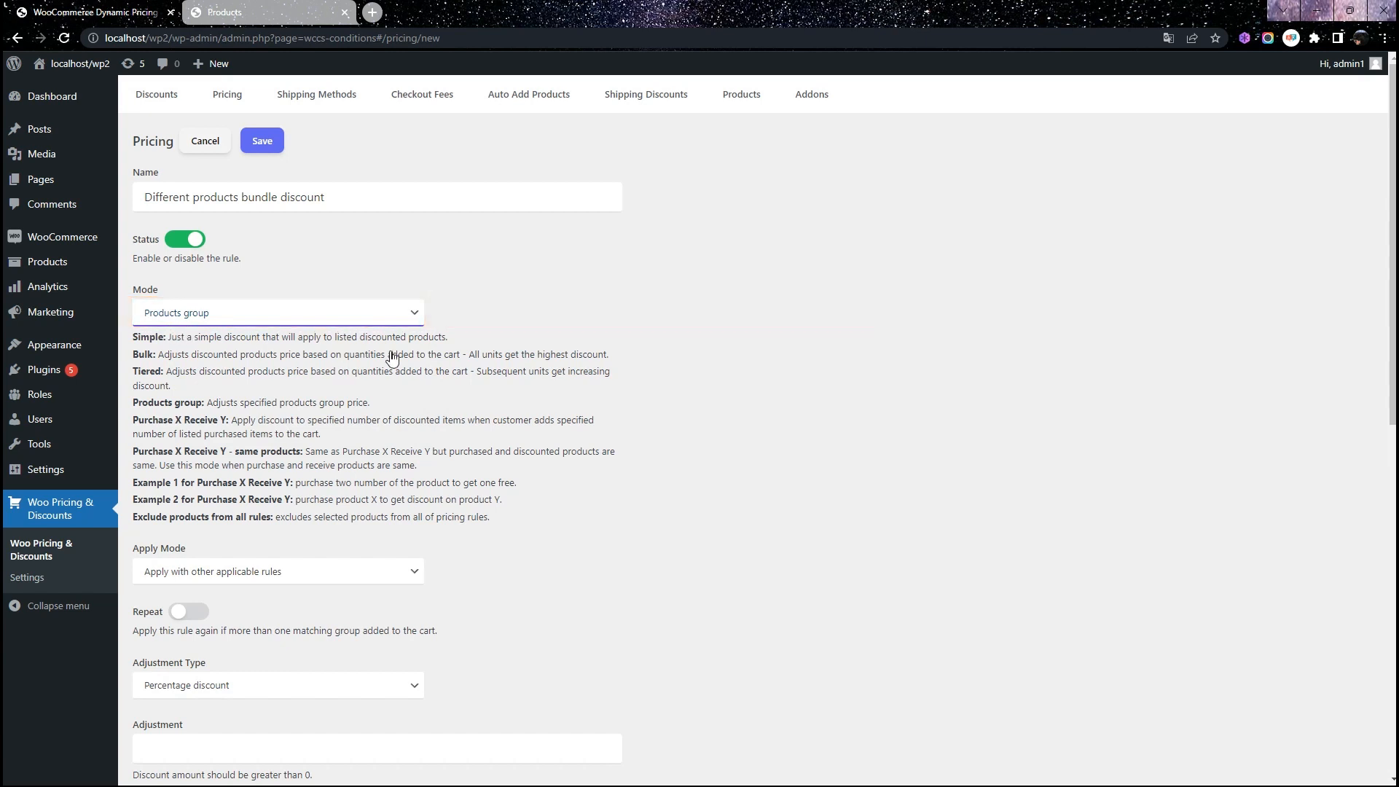
{"action": "scroll", "coordinate": [660, 404], "scroll_direction": "down", "scroll_amount": 5}
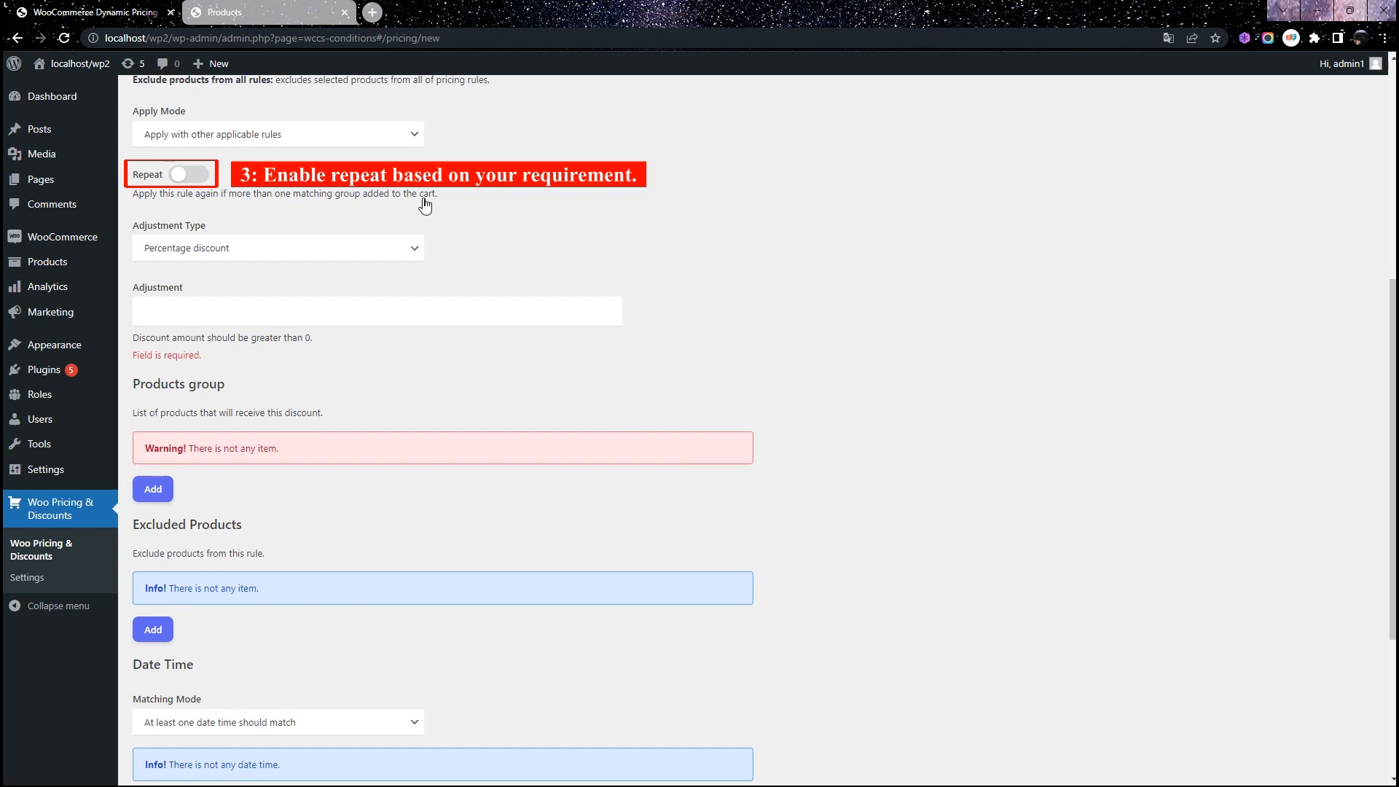
{"action": "left_click", "coordinate": [177, 183]}
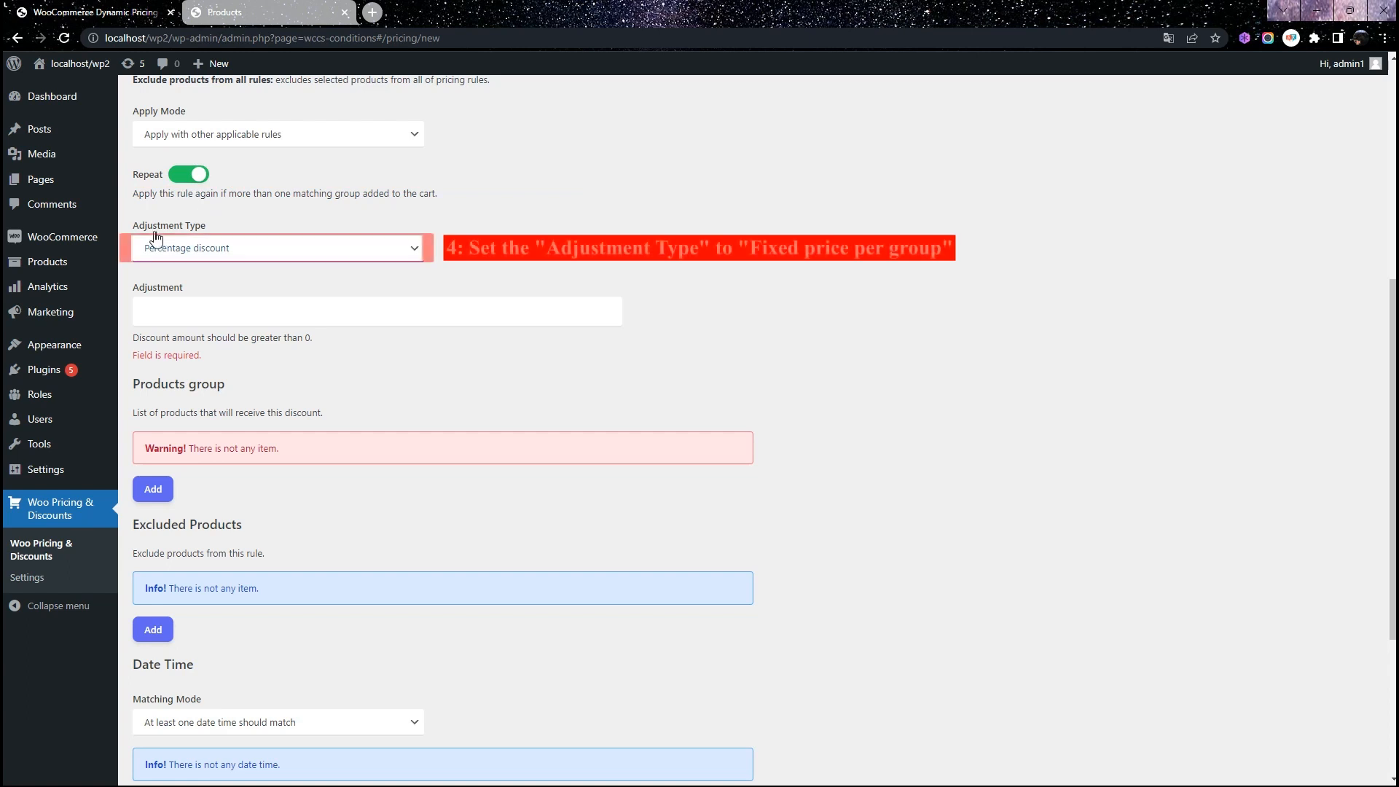
Step: Choose Fixed price per group as the rule's adjustment type and set the adjustment to 100
{"action": "left_click", "coordinate": [277, 249]}
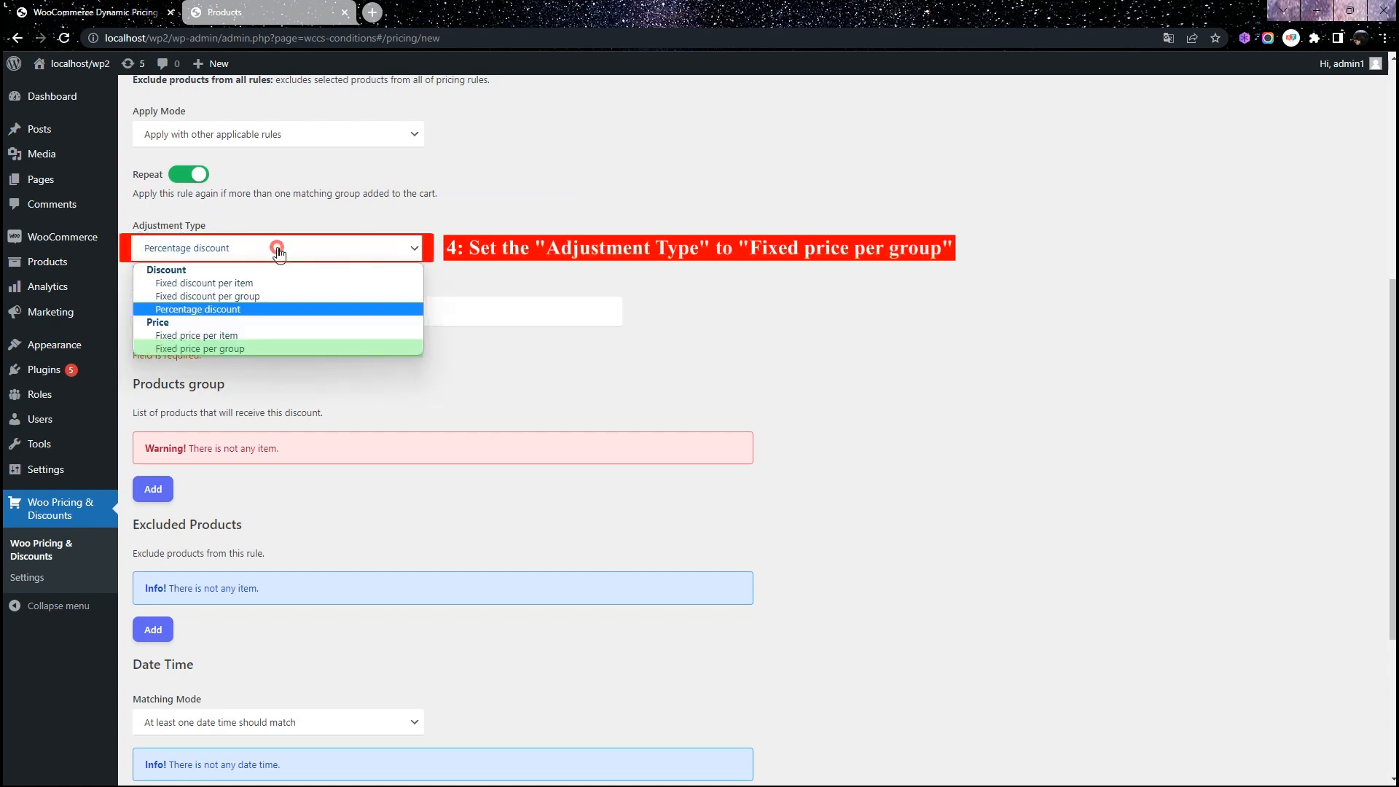
{"action": "left_click", "coordinate": [205, 349]}
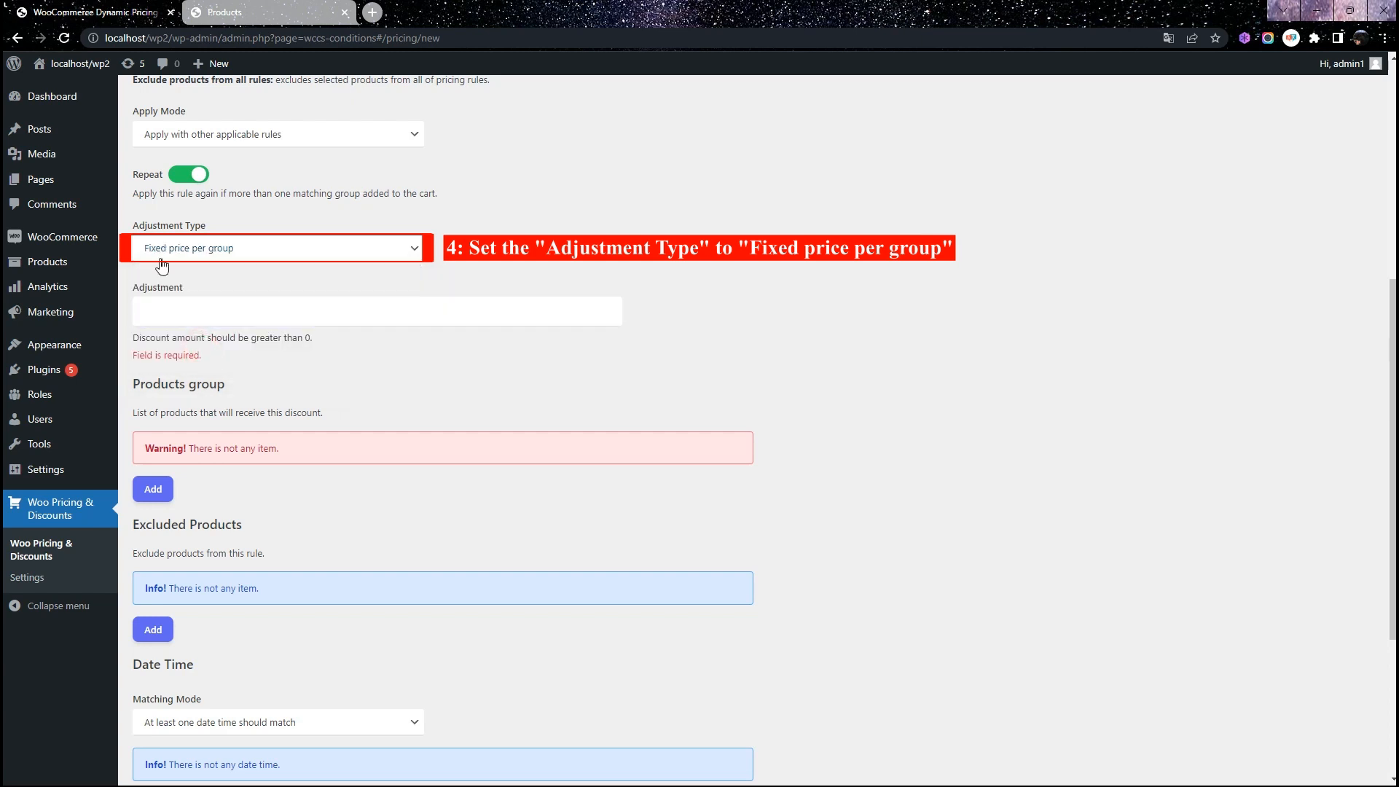
{"action": "left_click", "coordinate": [184, 303]}
{"action": "type", "text": "100"}
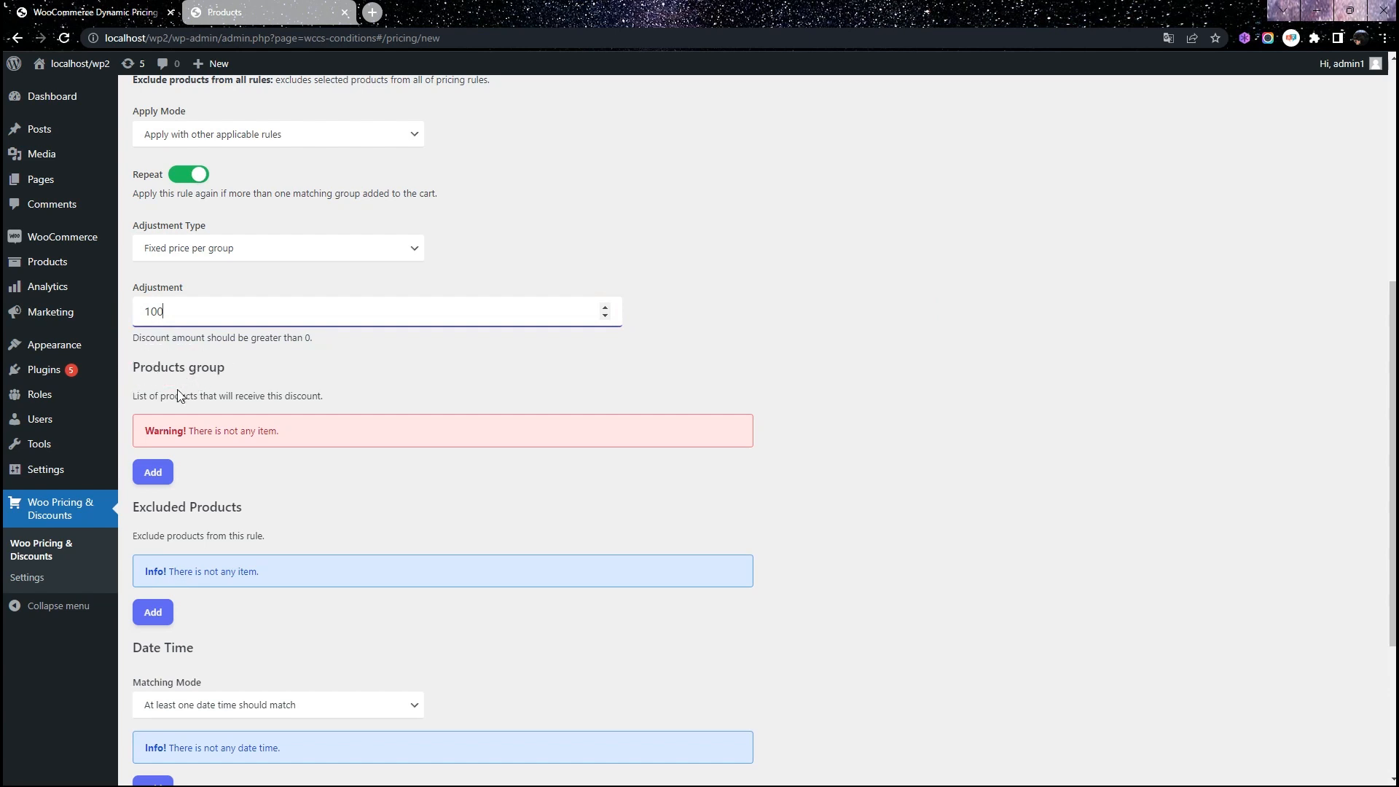
Step: Add a products group item with quantity 2, using Products in list with Cap as the product
{"action": "left_click", "coordinate": [157, 480]}
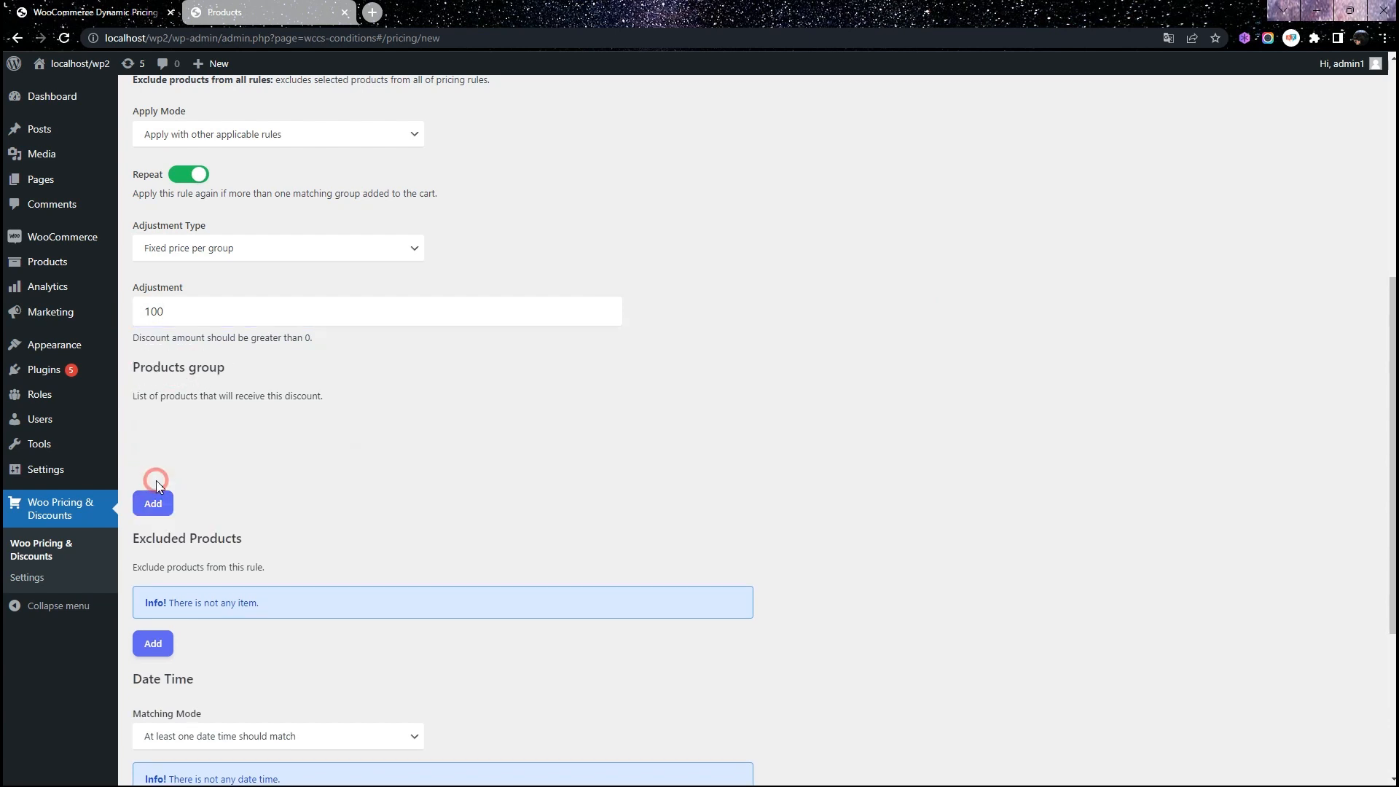
{"action": "left_click", "coordinate": [182, 451]}
{"action": "type", "text": "2"}
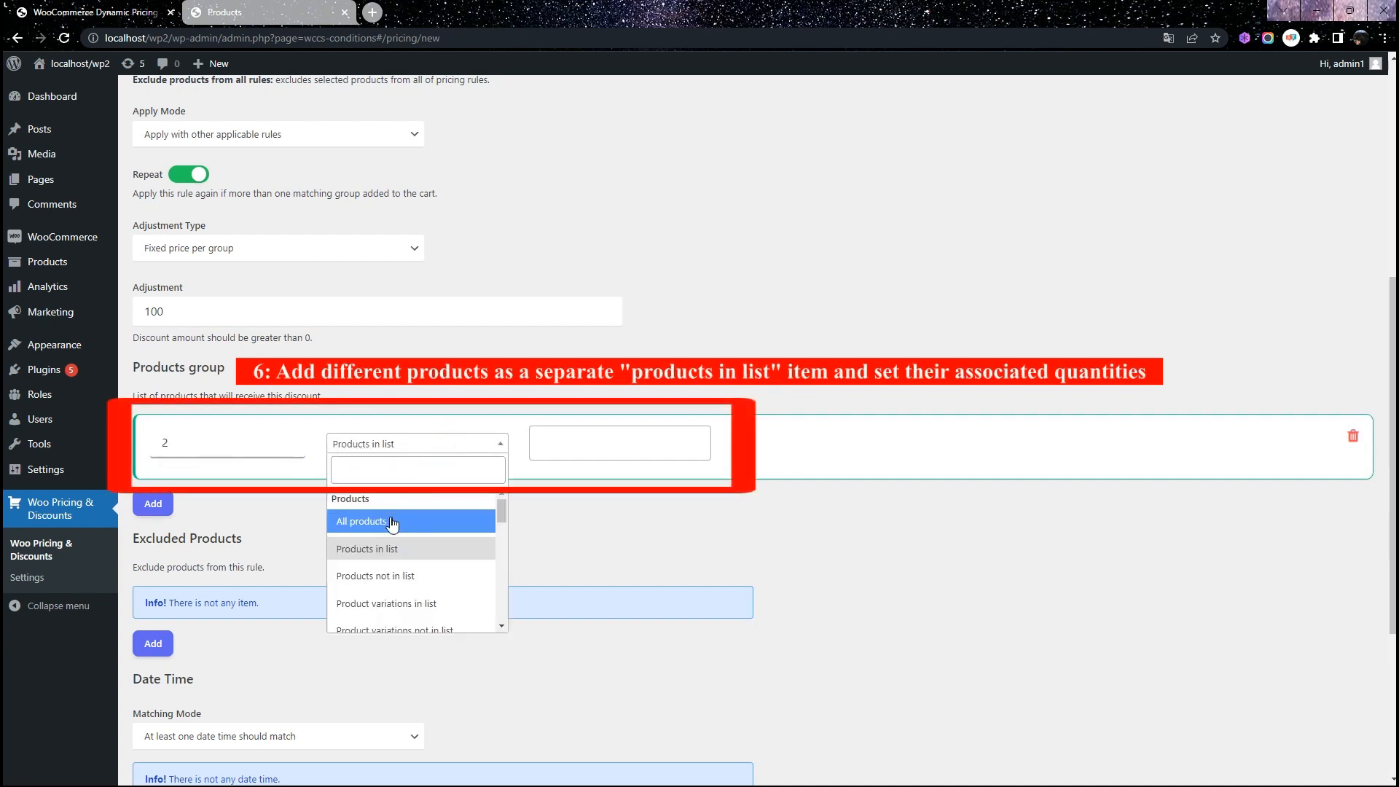
{"action": "left_click", "coordinate": [381, 548]}
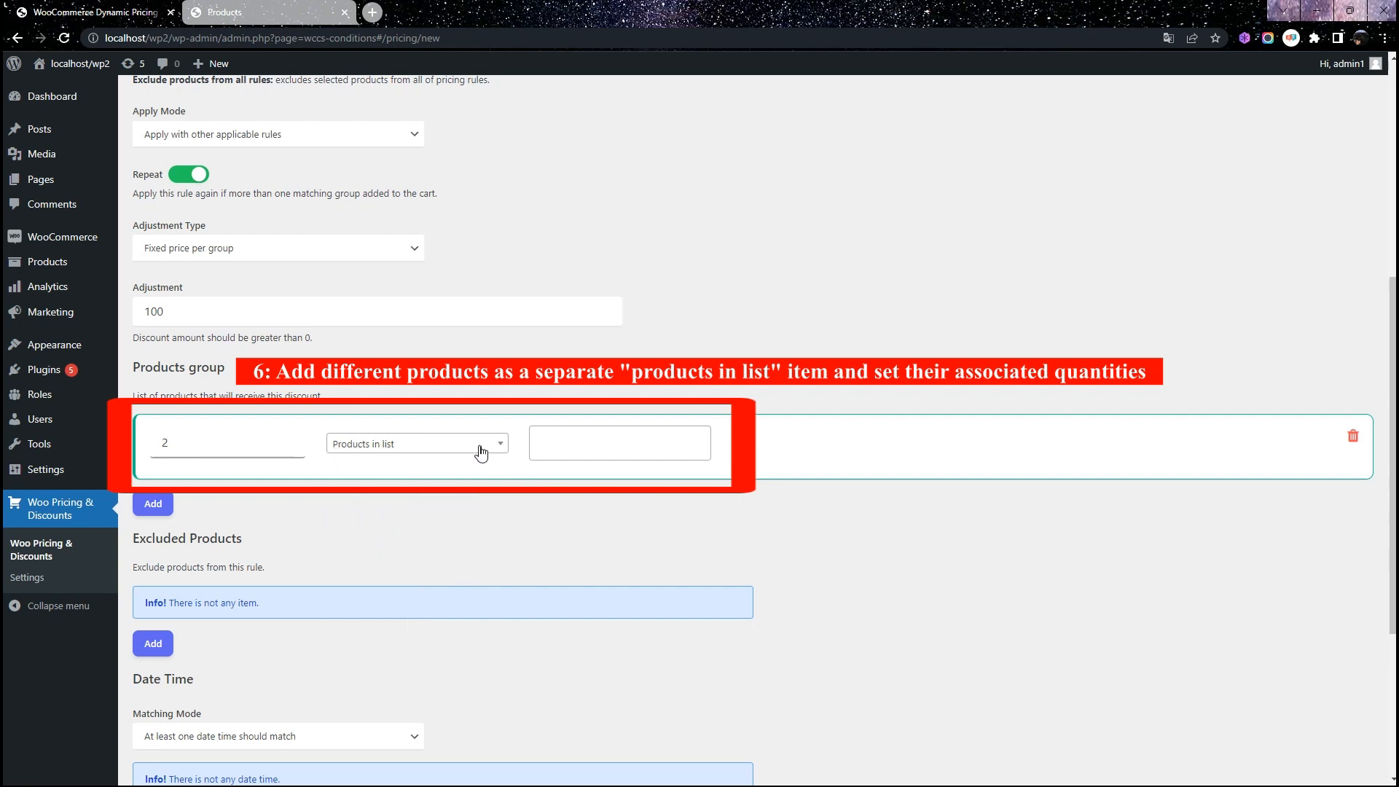
{"action": "left_click", "coordinate": [562, 446]}
{"action": "type", "text": "cap"}
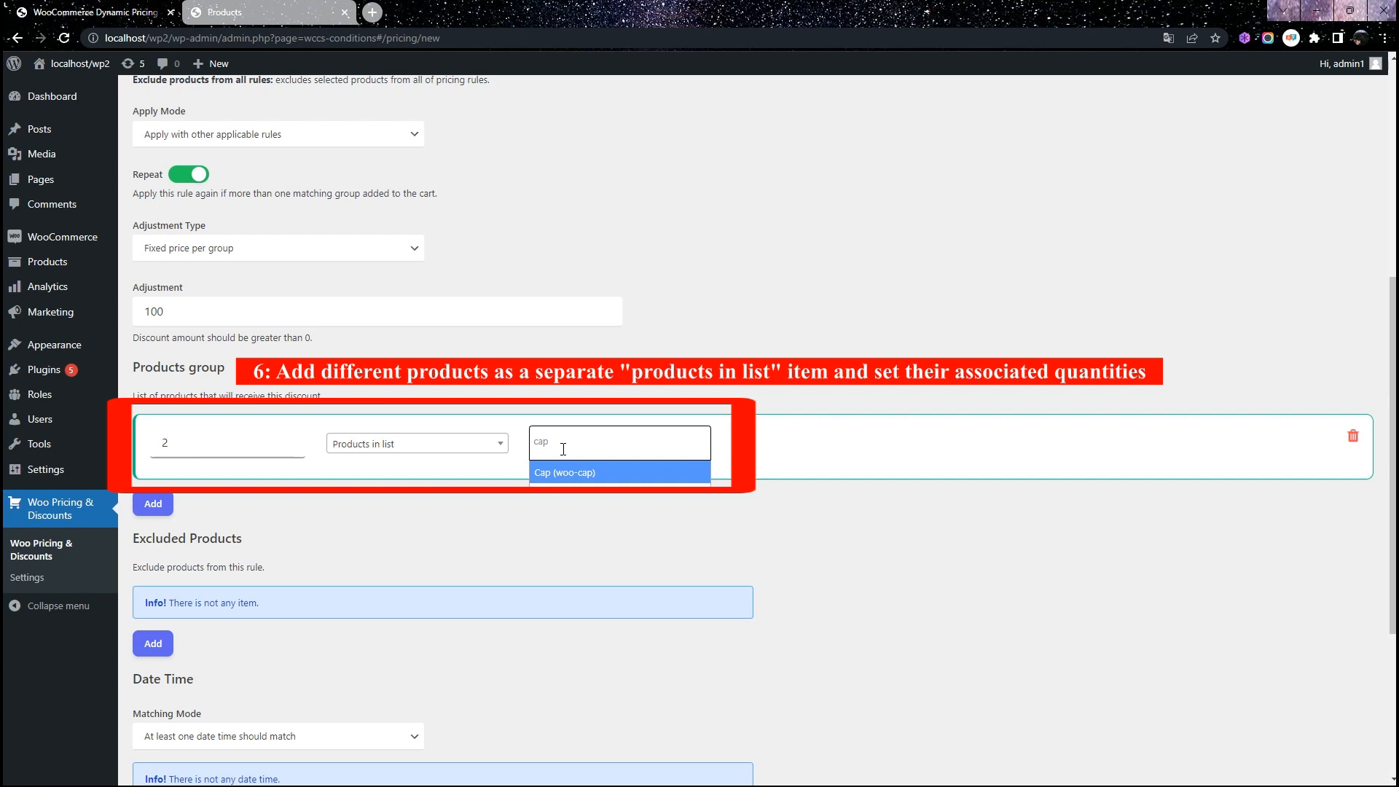
{"action": "key", "text": "Return"}
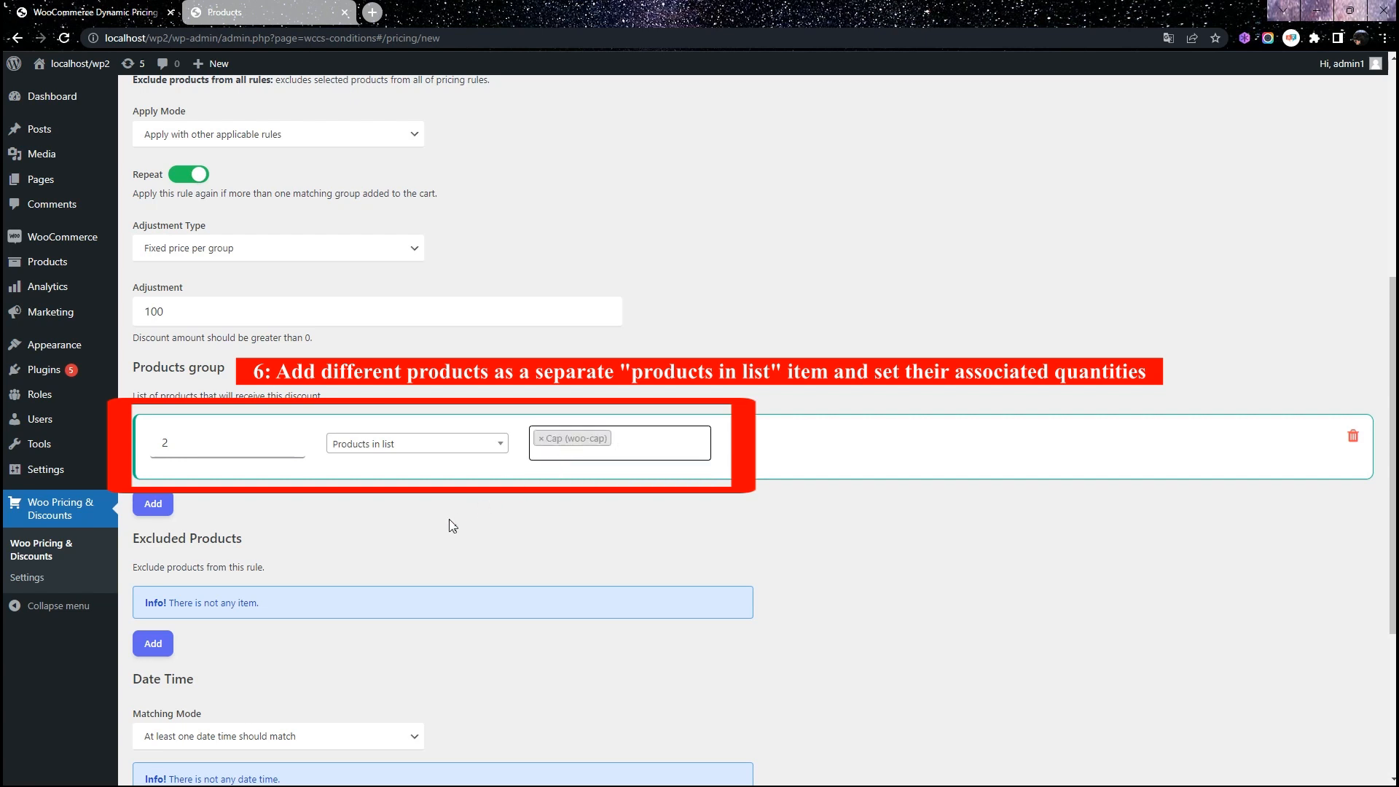
Step: Add a second products group item with quantity 2, using Products in list with Polo as the product, and save the pricing rule
{"action": "left_click", "coordinate": [151, 510]}
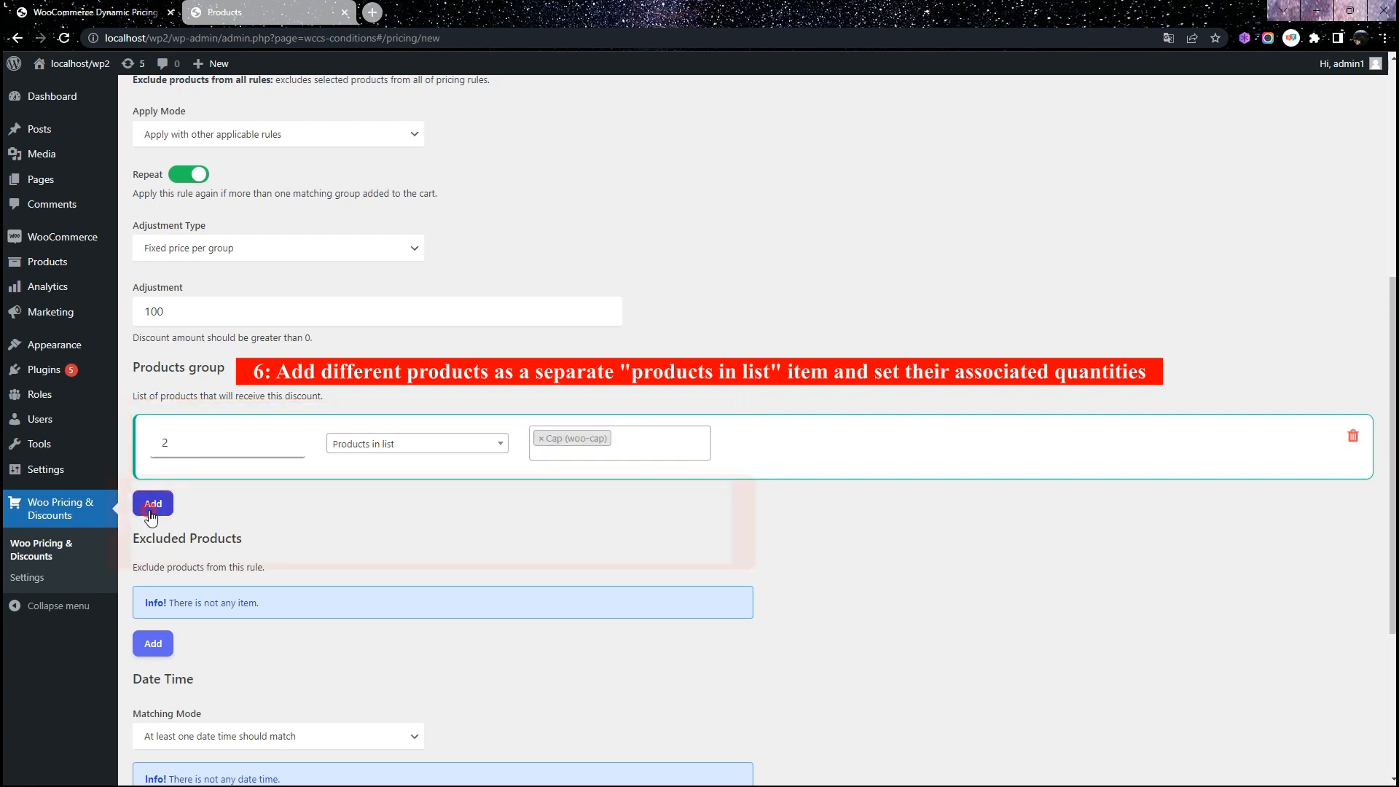
{"action": "left_click", "coordinate": [184, 527]}
{"action": "type", "text": "2"}
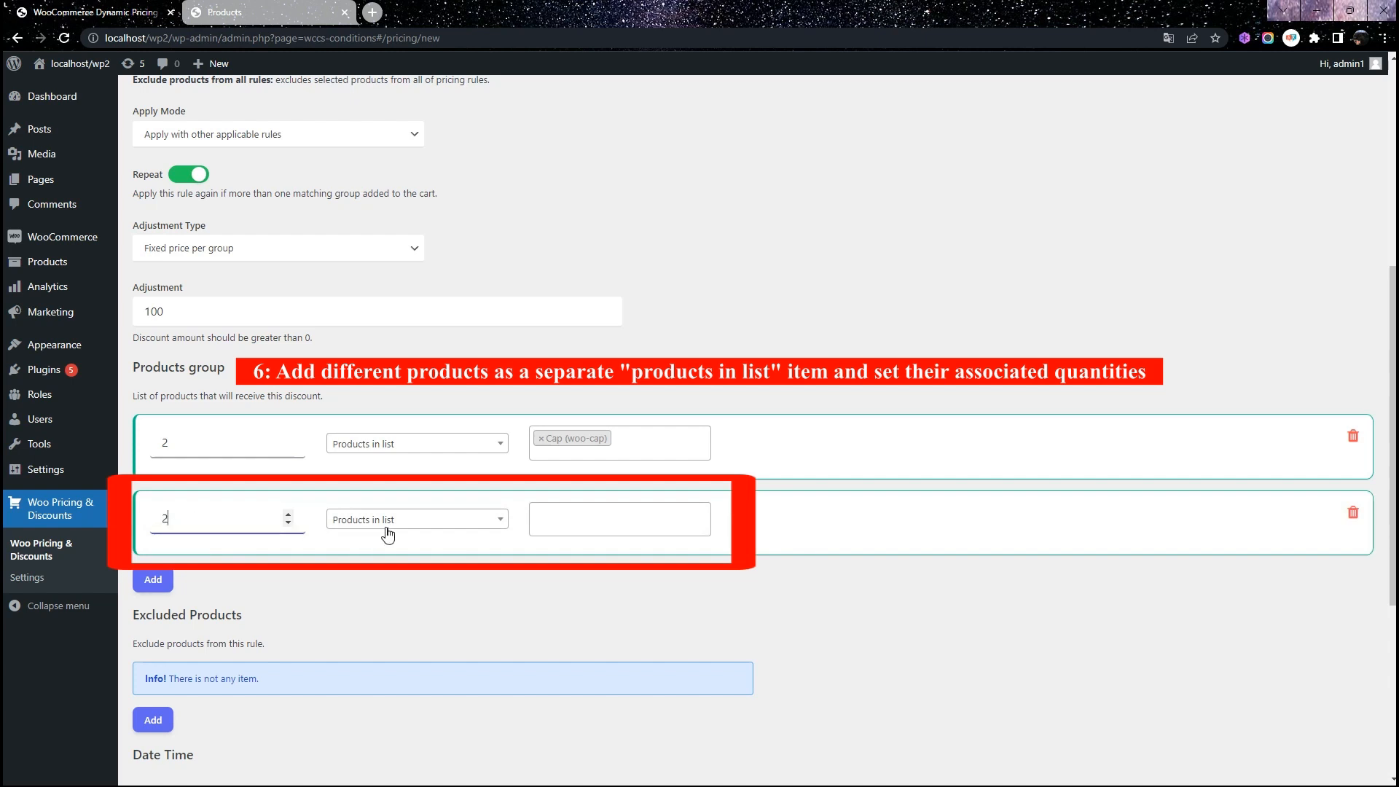
{"action": "left_click", "coordinate": [565, 520]}
{"action": "type", "text": "polo"}
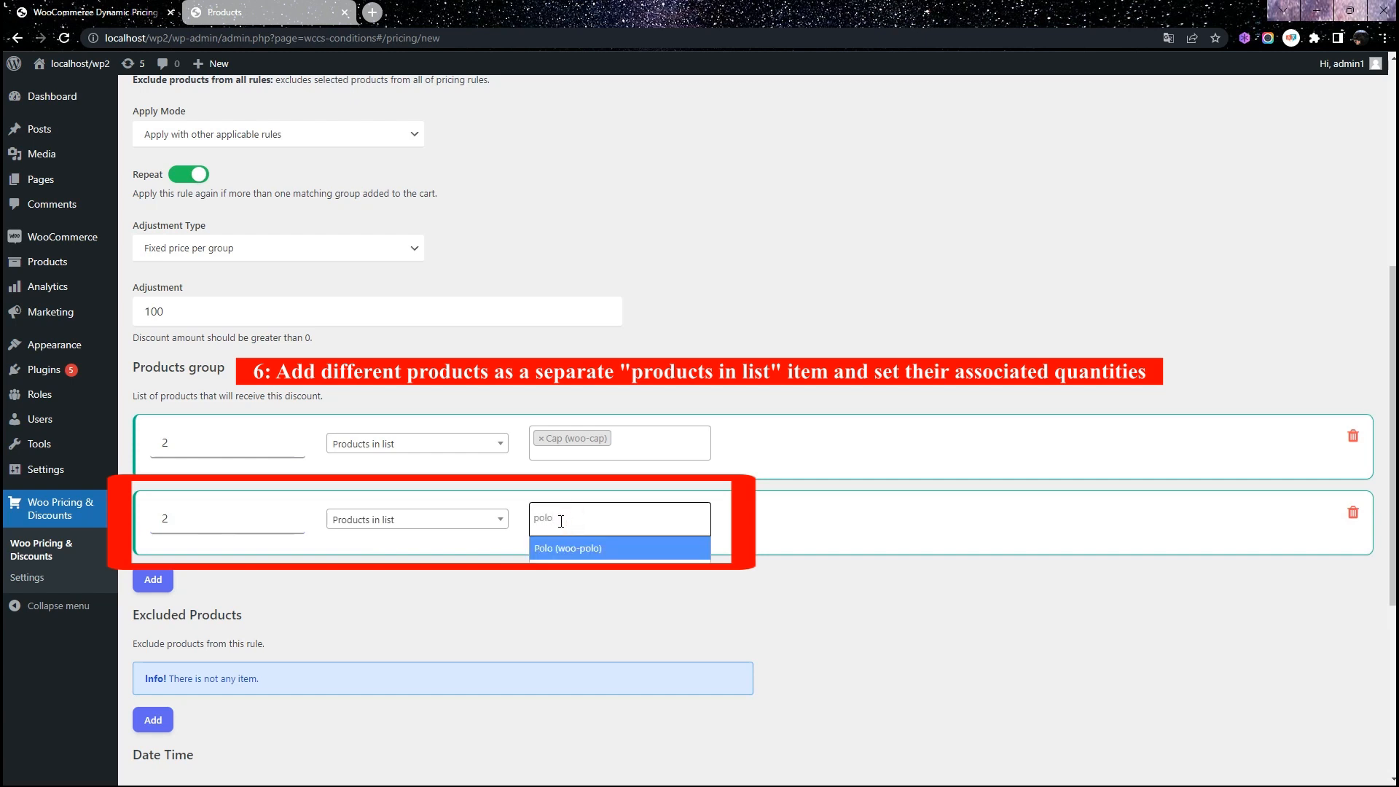
{"action": "left_click", "coordinate": [563, 552]}
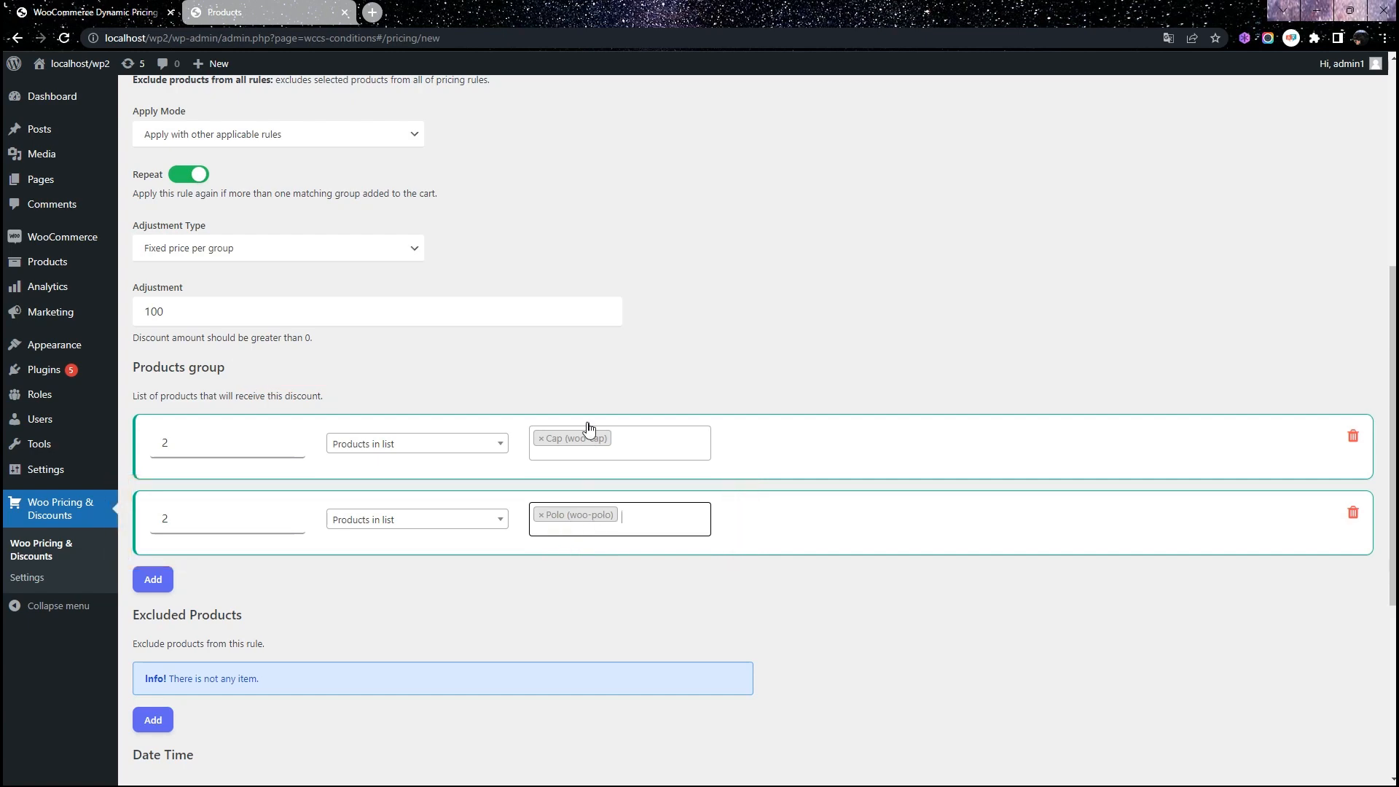
{"action": "scroll", "coordinate": [588, 428], "scroll_direction": "up", "scroll_amount": 6}
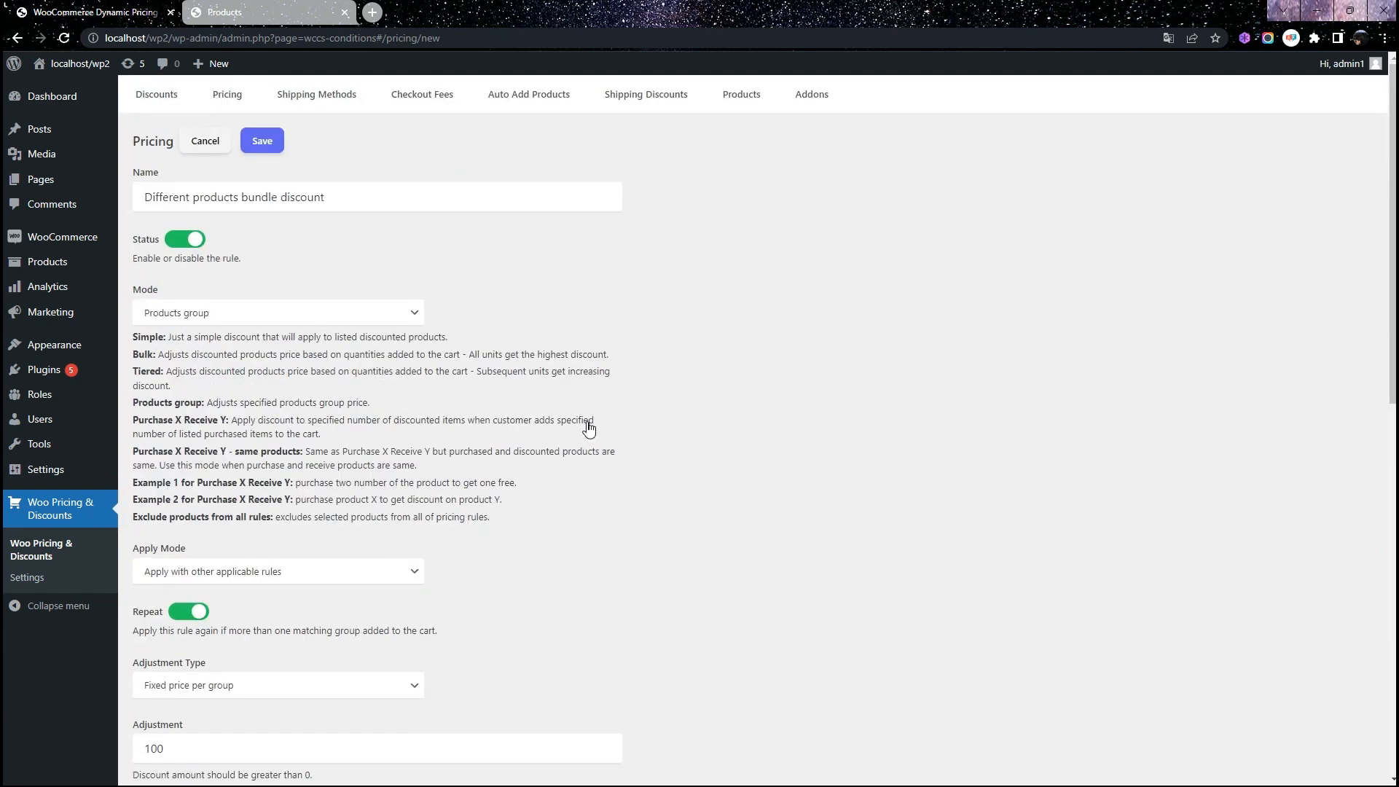
{"action": "left_click", "coordinate": [262, 143]}
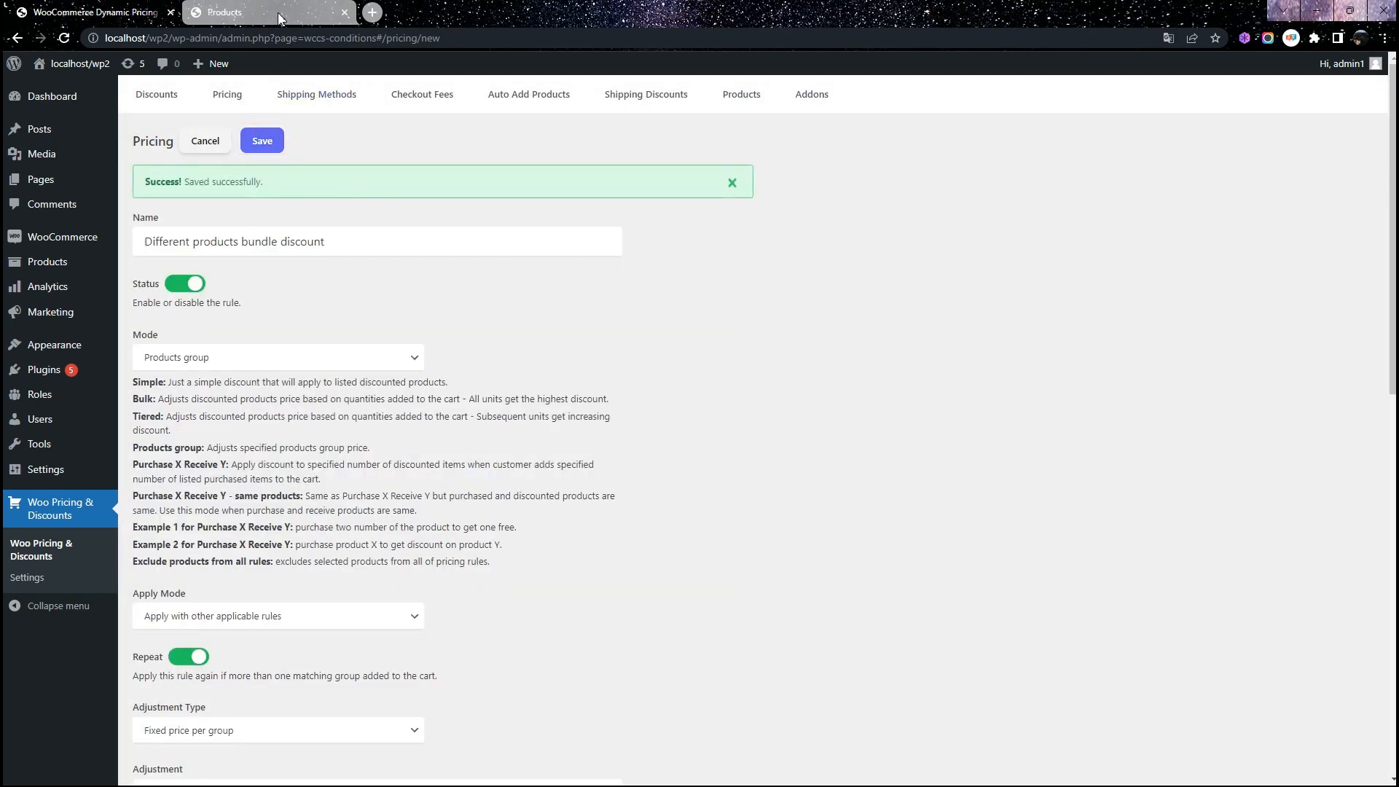
Step: Switch to the shop, add one Cap and one Polo to the basket, and view the basket
{"action": "left_click", "coordinate": [279, 18]}
{"action": "scroll", "coordinate": [693, 373], "scroll_direction": "down", "scroll_amount": 2}
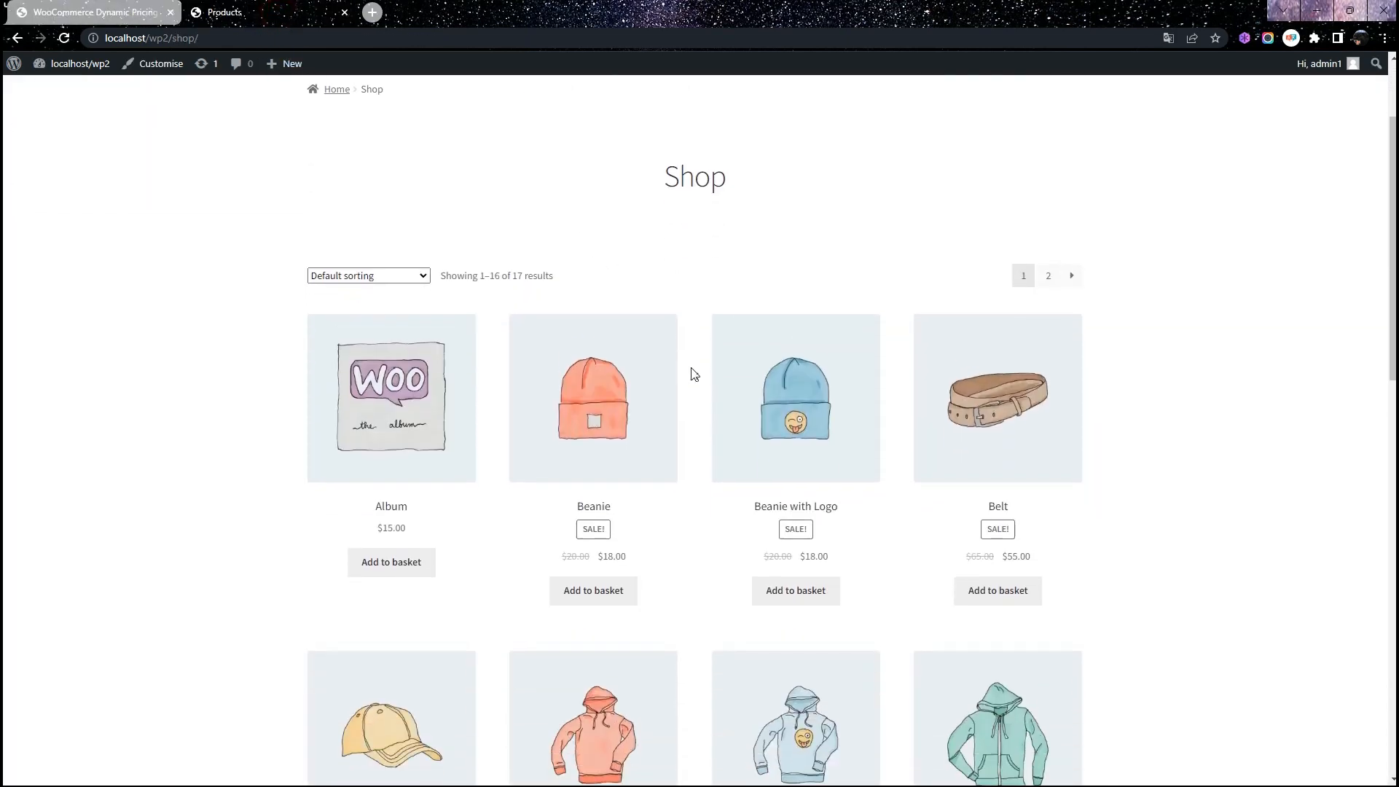
{"action": "scroll", "coordinate": [694, 373], "scroll_direction": "down", "scroll_amount": 6}
{"action": "left_click", "coordinate": [385, 503]}
{"action": "scroll", "coordinate": [838, 522], "scroll_direction": "down", "scroll_amount": 2}
{"action": "left_click", "coordinate": [798, 683]}
{"action": "scroll", "coordinate": [858, 656], "scroll_direction": "down", "scroll_amount": 1}
{"action": "left_click", "coordinate": [811, 647]}
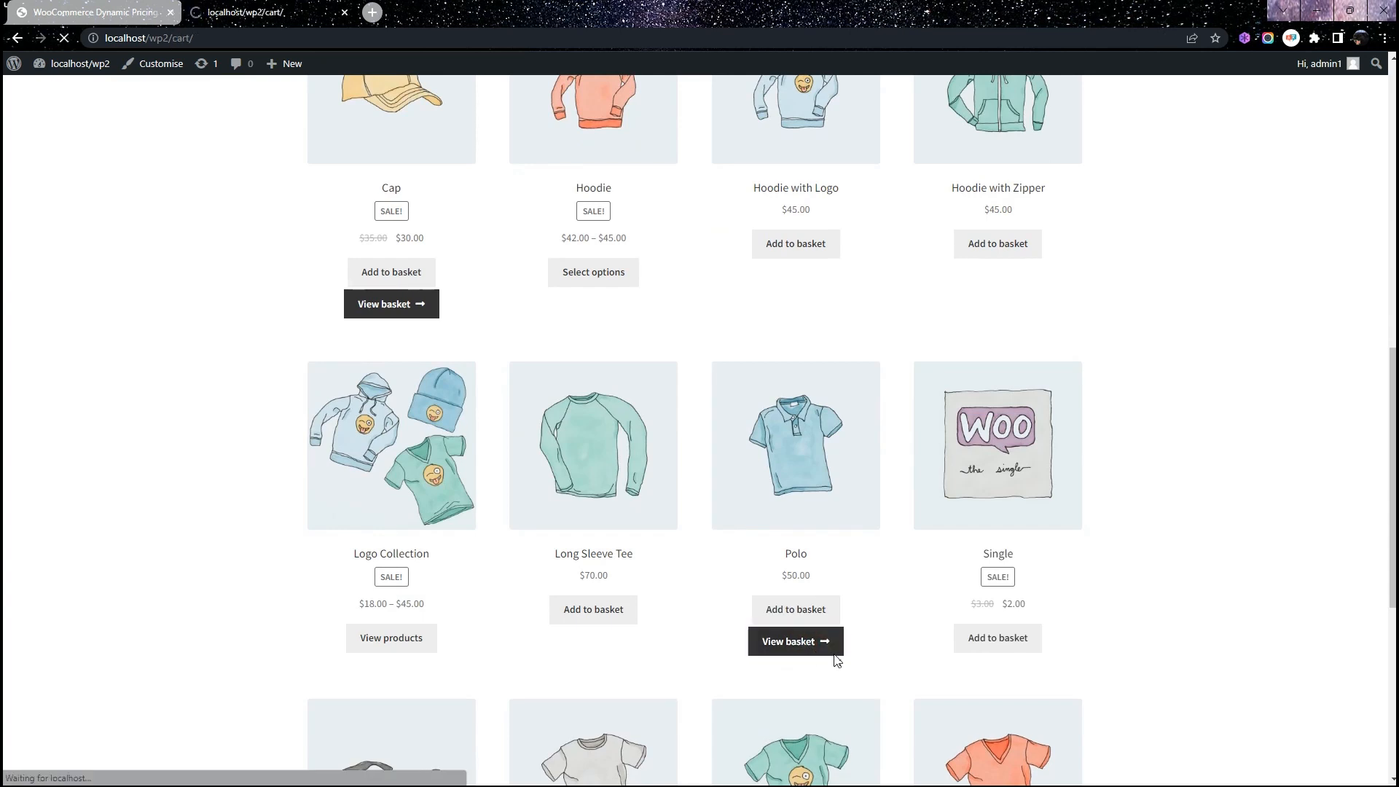
Step: Set the Cap quantity to 2 in the basket, raise the Polo quantity by one, and update the basket
{"action": "scroll", "coordinate": [857, 682], "scroll_direction": "down", "scroll_amount": 3}
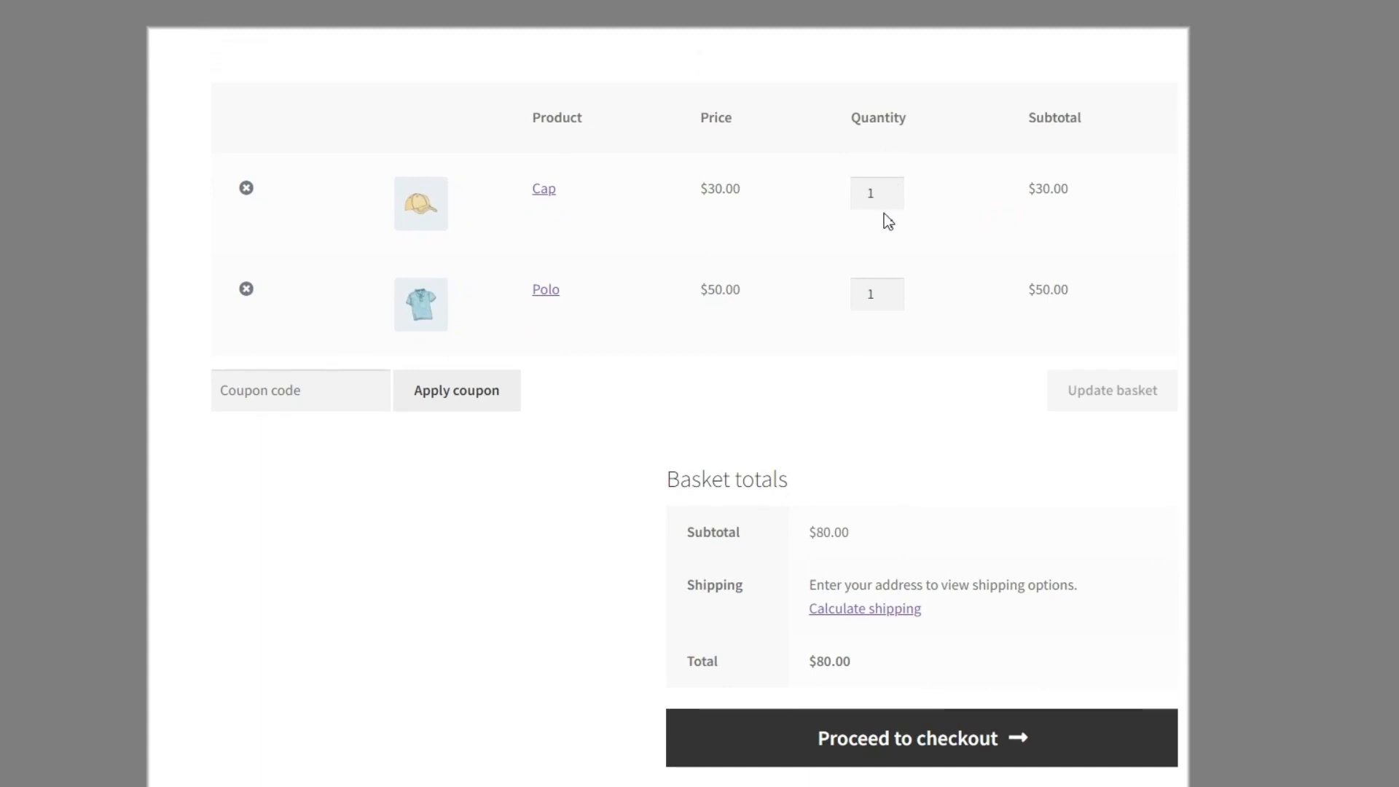
{"action": "left_click", "coordinate": [892, 190]}
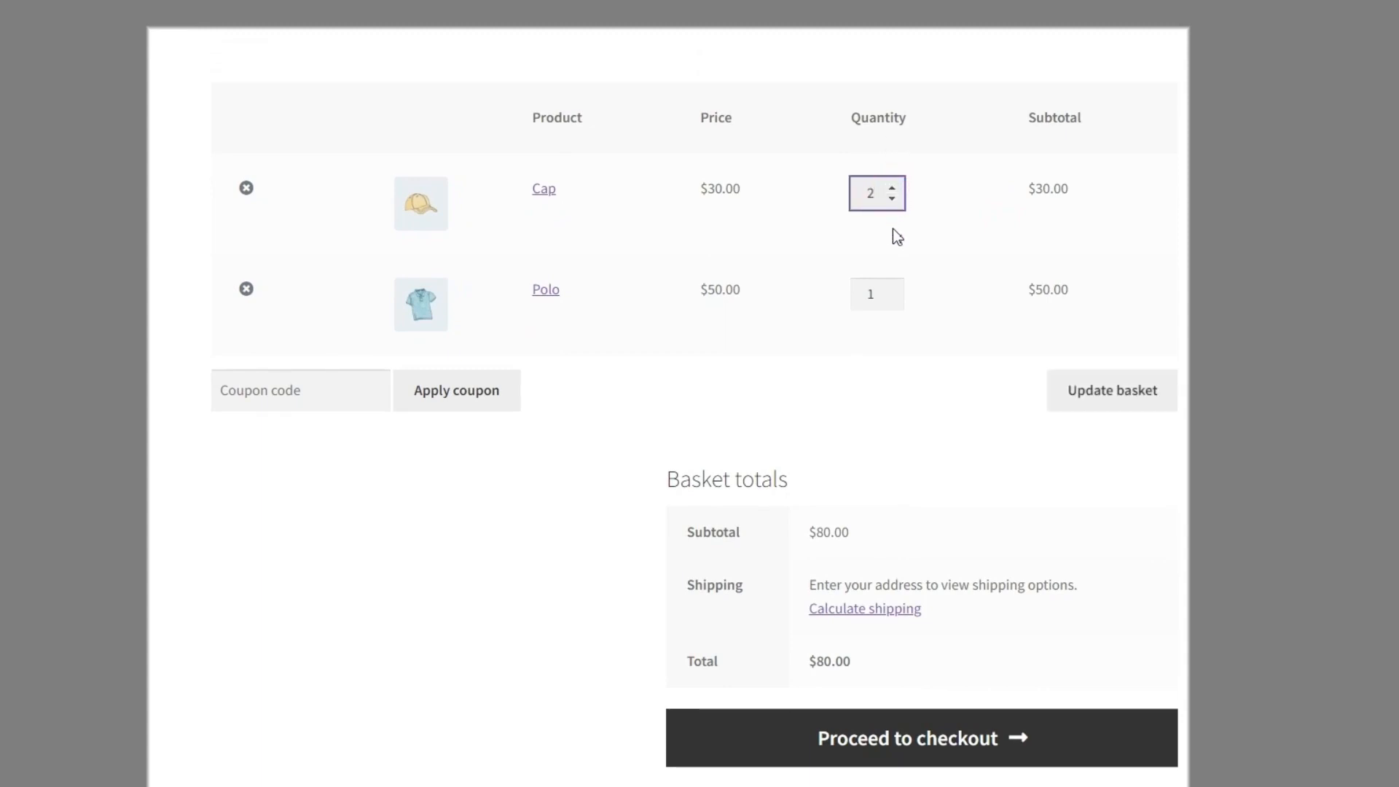
{"action": "left_click", "coordinate": [895, 289]}
{"action": "left_click", "coordinate": [1094, 384]}
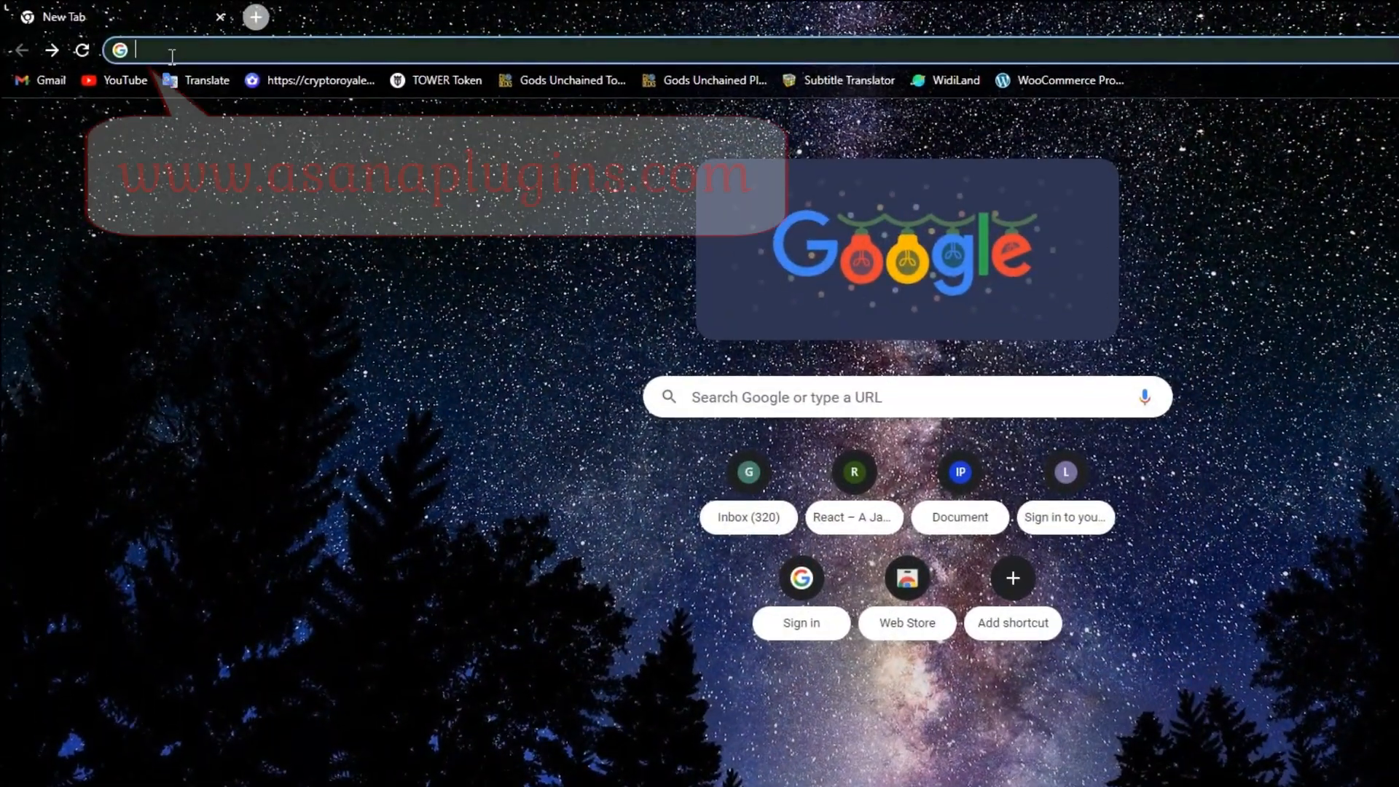
Step: Open the asanaplugins.com website in the browser
{"action": "left_click", "coordinate": [159, 49]}
{"action": "type", "text": "asanaplugins.com"}
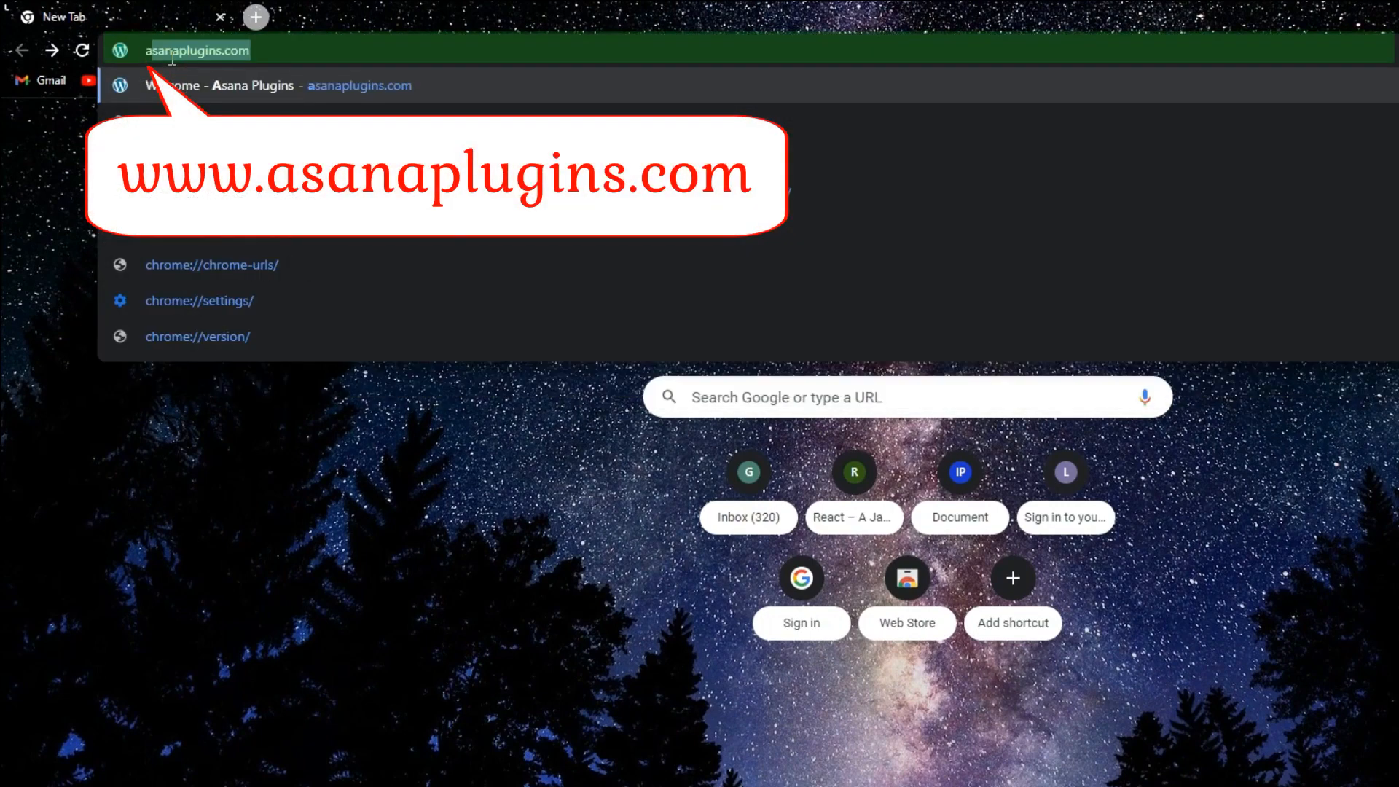
{"action": "left_click", "coordinate": [60, 140]}
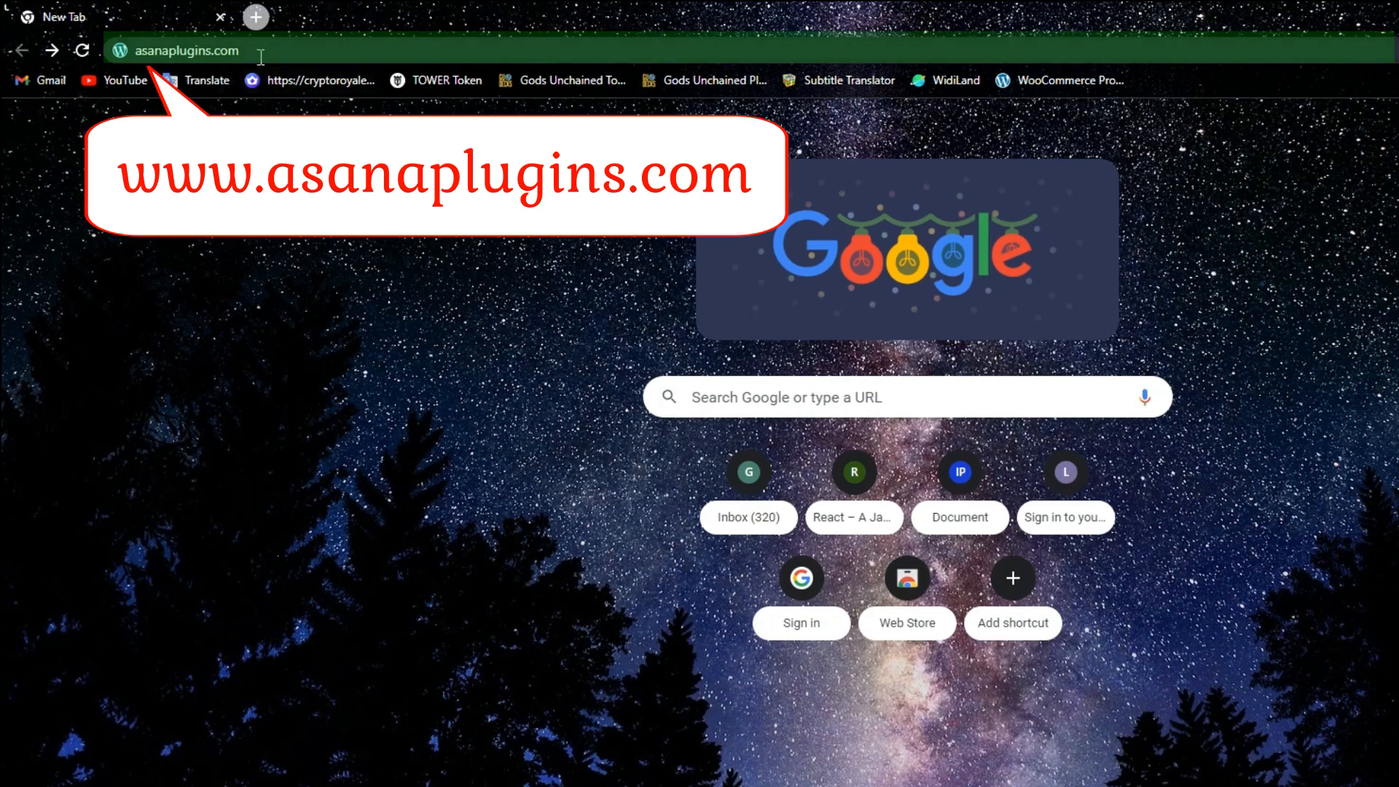
{"action": "left_click", "coordinate": [50, 51]}
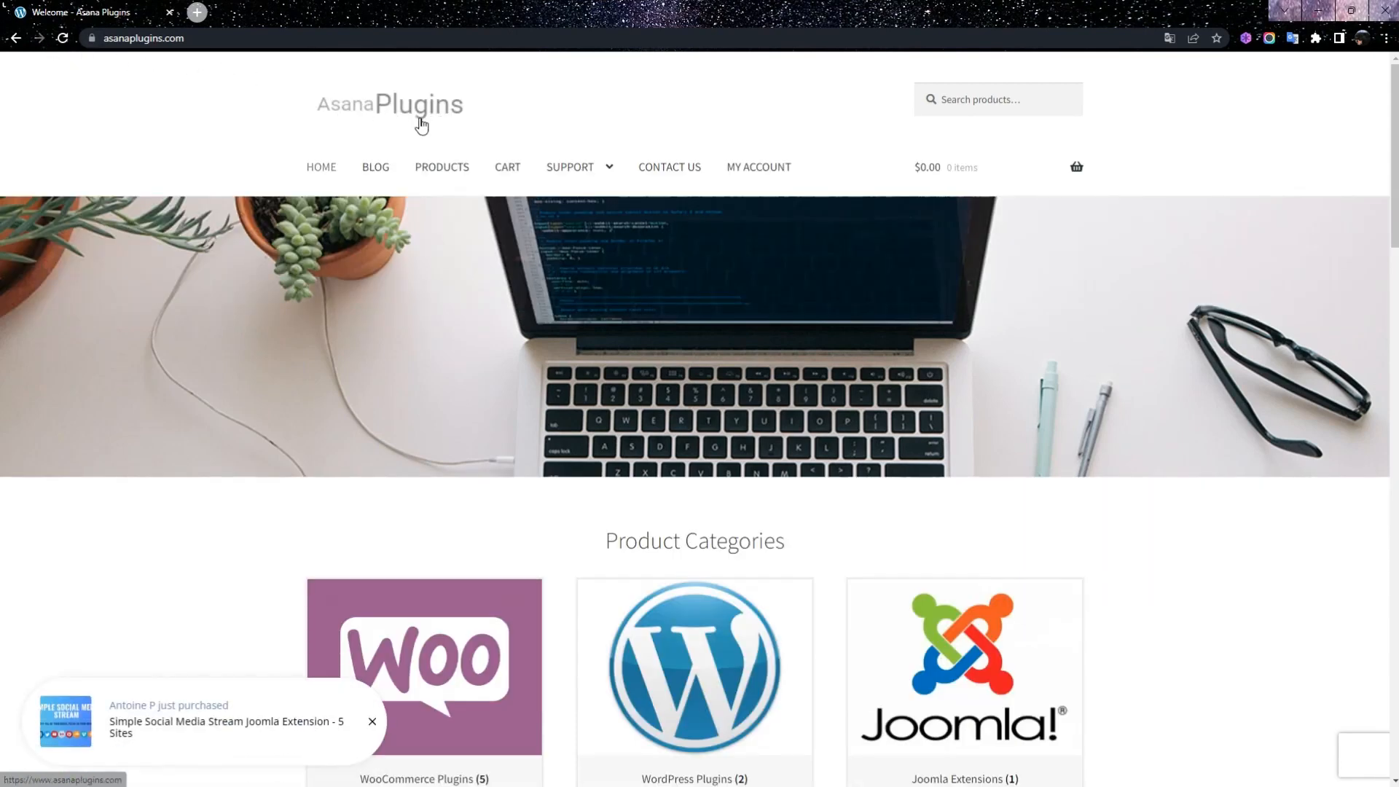
Step: Find WooCommerce Dynamic Pricing and Discounts Plugin among the new products and open its product page with the subscription options
{"action": "scroll", "coordinate": [734, 183], "scroll_direction": "down", "scroll_amount": 1}
{"action": "scroll", "coordinate": [734, 185], "scroll_direction": "down", "scroll_amount": 10}
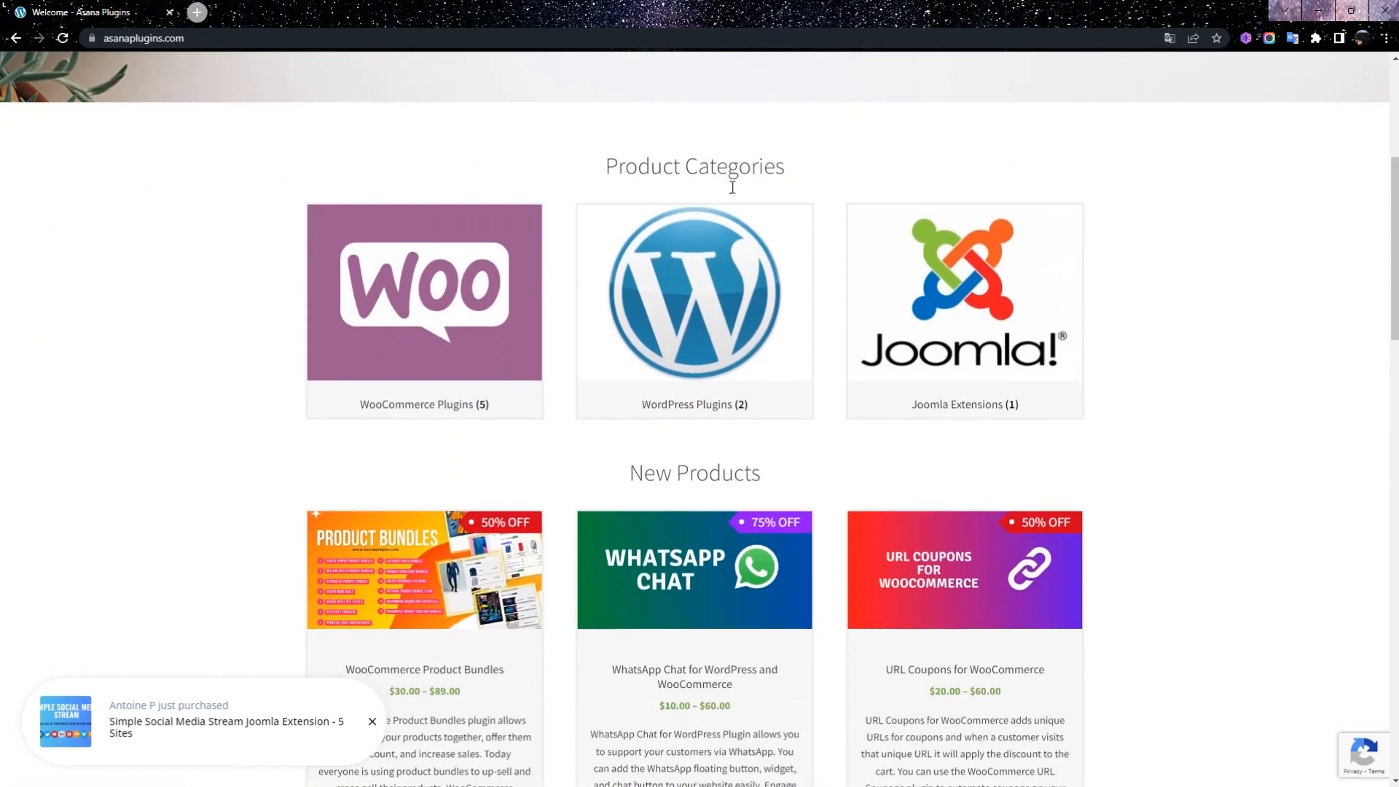
{"action": "scroll", "coordinate": [732, 194], "scroll_direction": "down", "scroll_amount": 6}
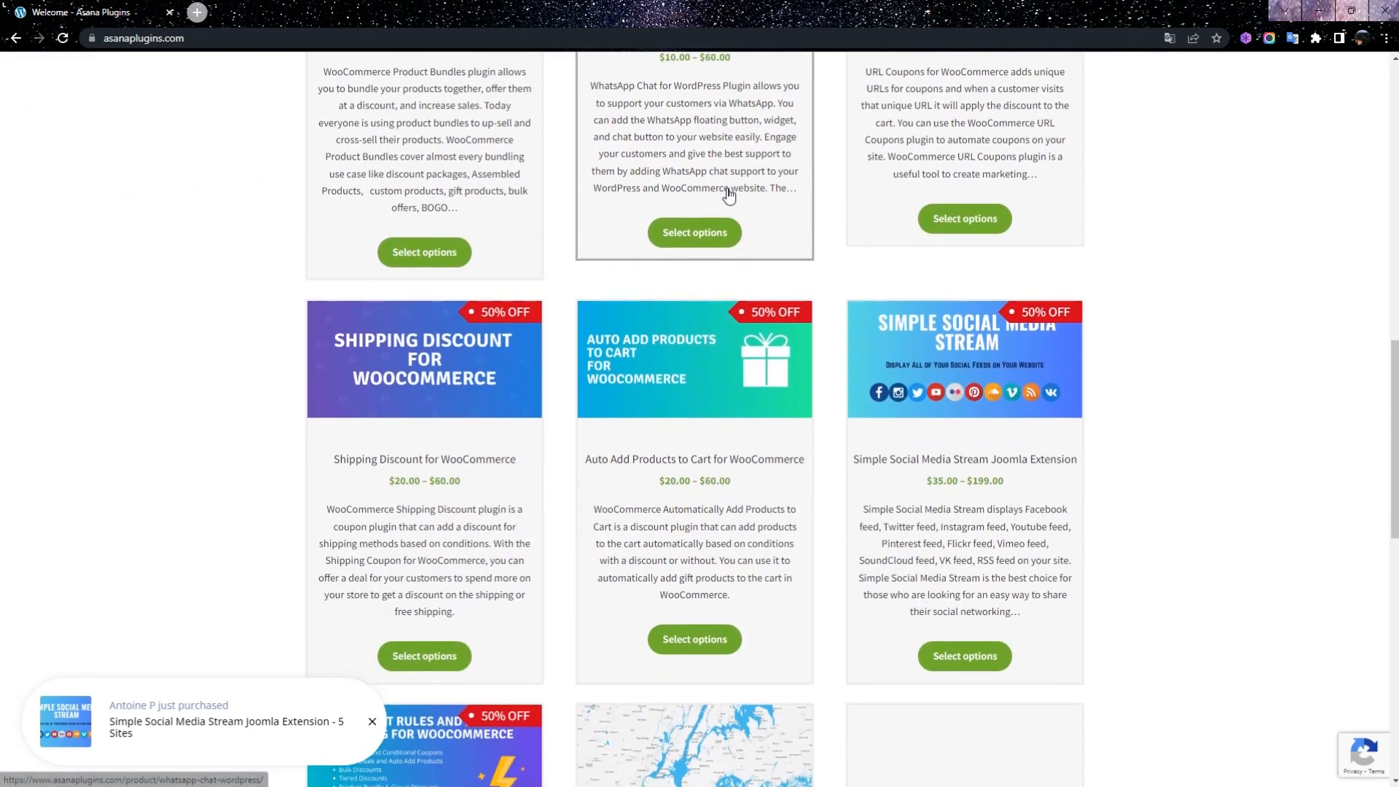
{"action": "scroll", "coordinate": [728, 195], "scroll_direction": "down", "scroll_amount": 4}
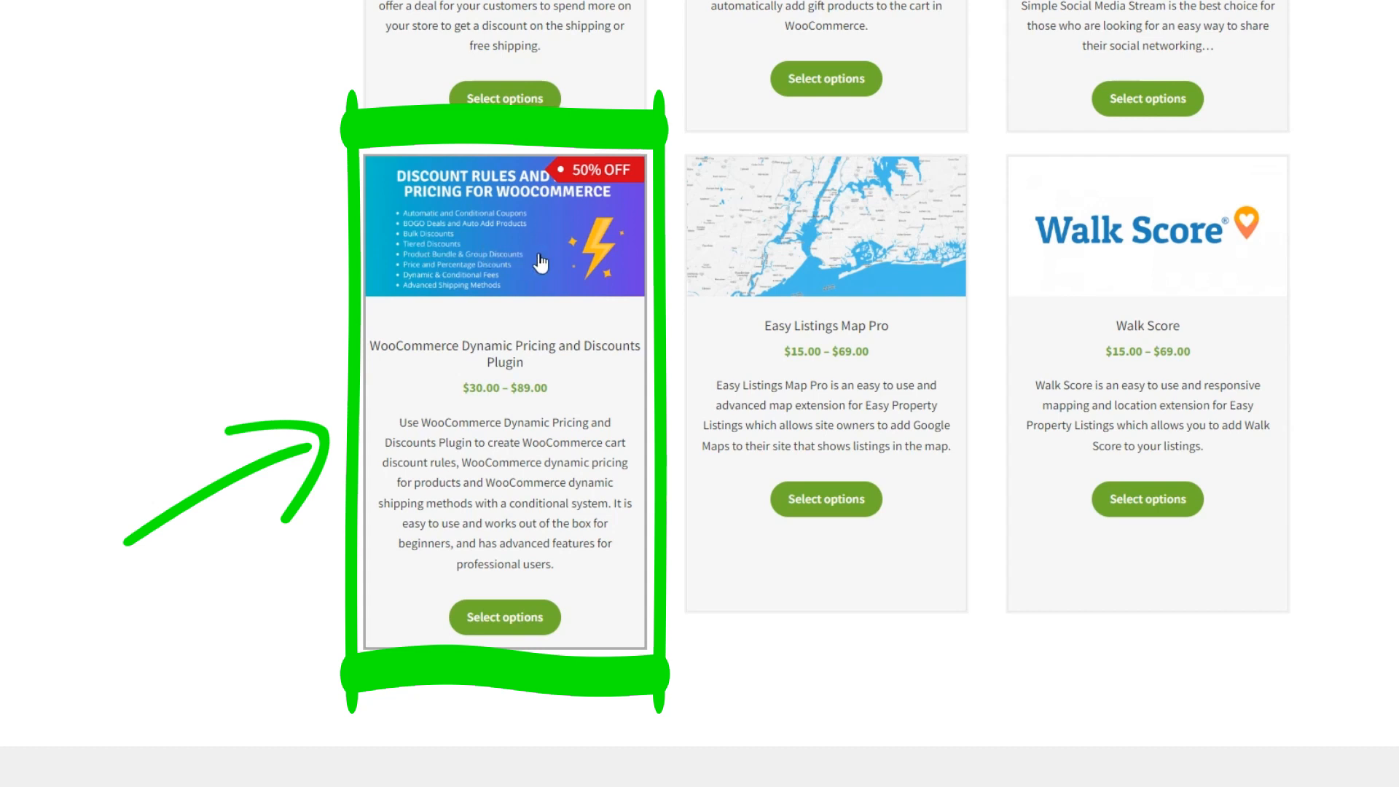
{"action": "left_click", "coordinate": [511, 628]}
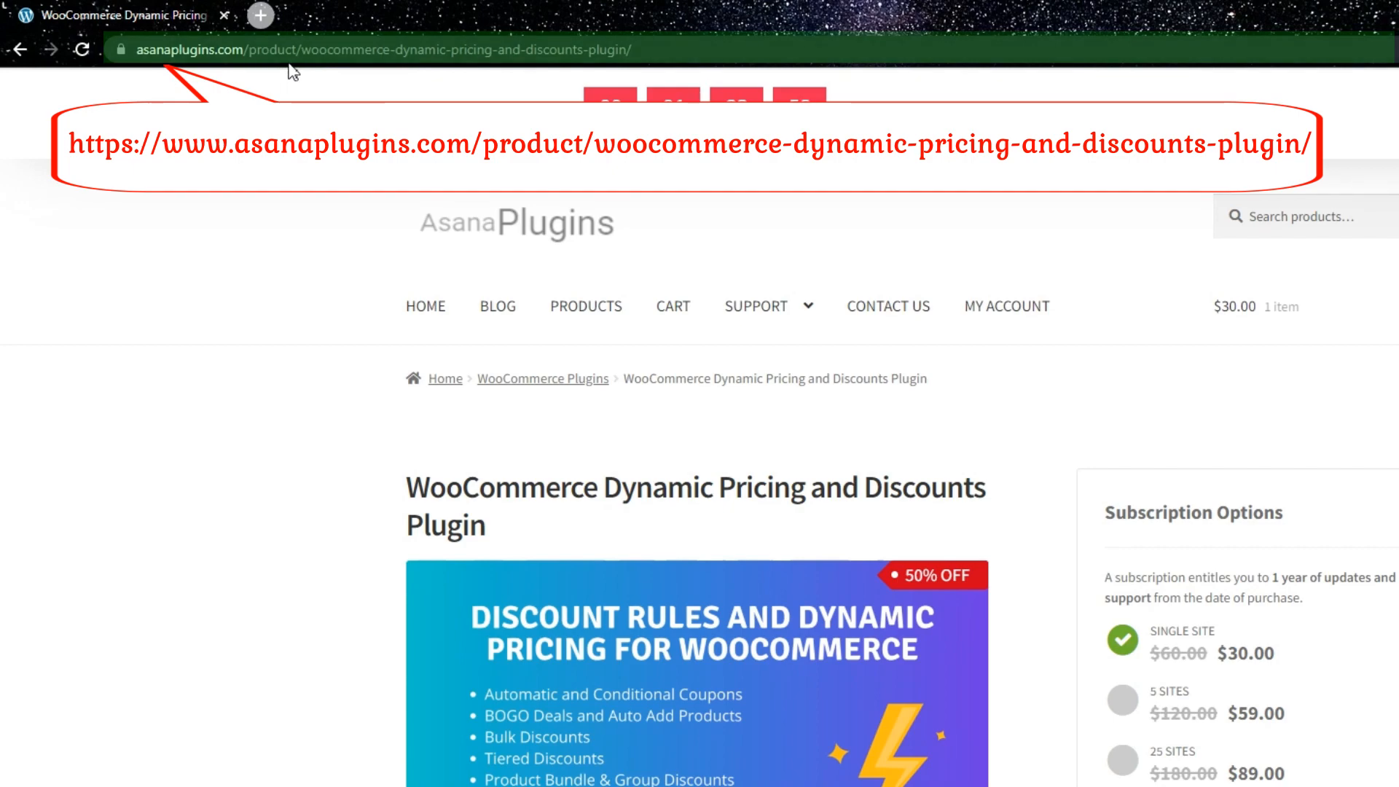
{"action": "scroll", "coordinate": [928, 264], "scroll_direction": "down", "scroll_amount": 2}
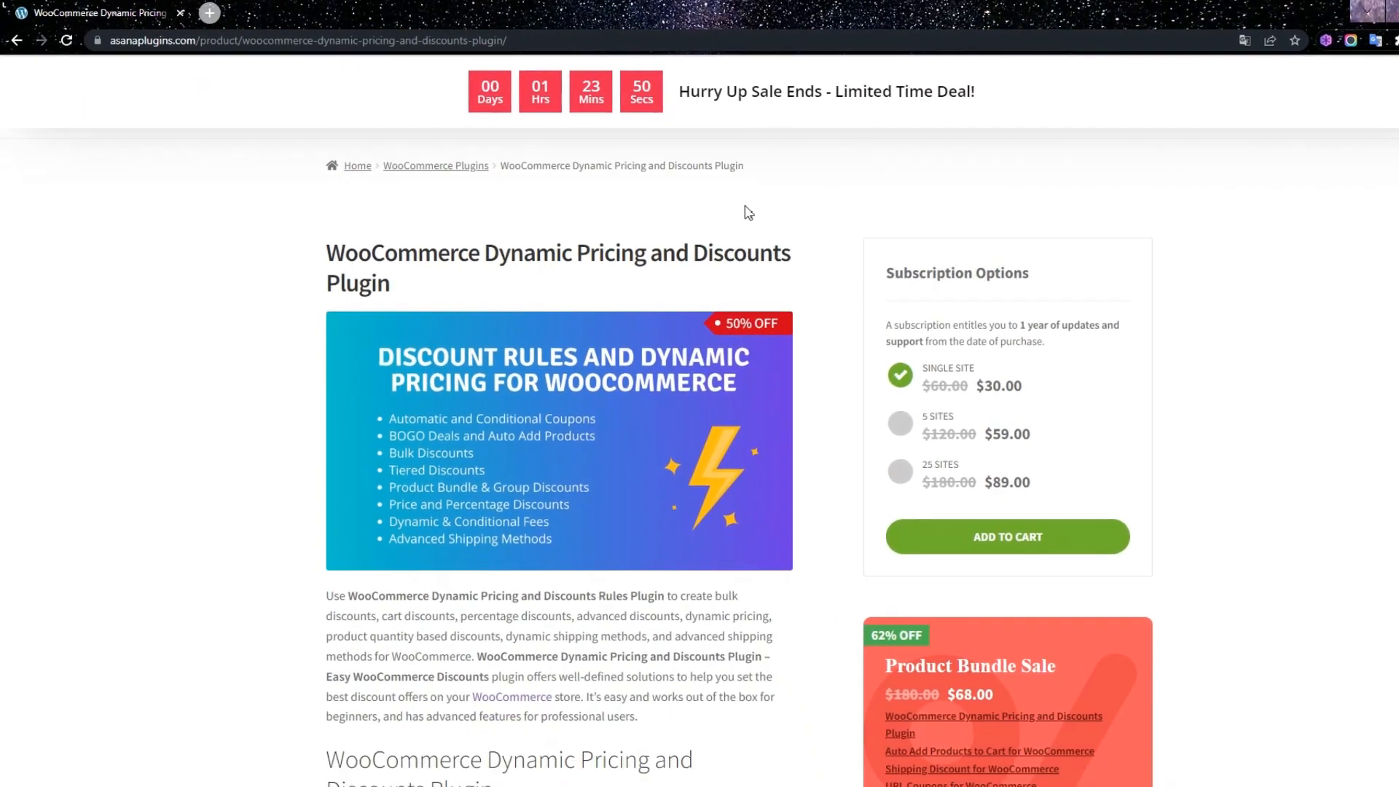